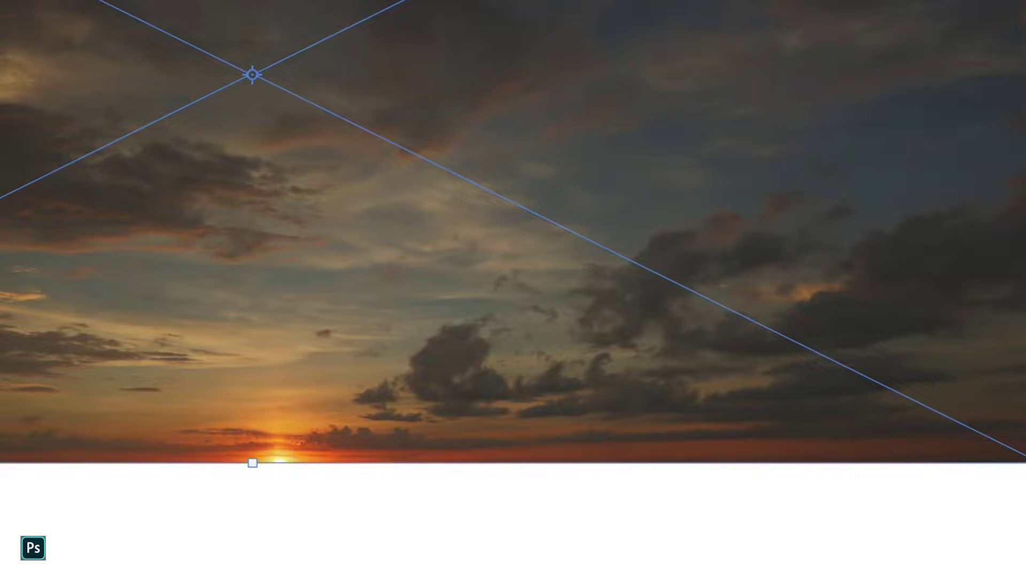
- Confirm the sky placement and stretch the wetland layer to the canvas edges at 524.4 px height
key(Return)
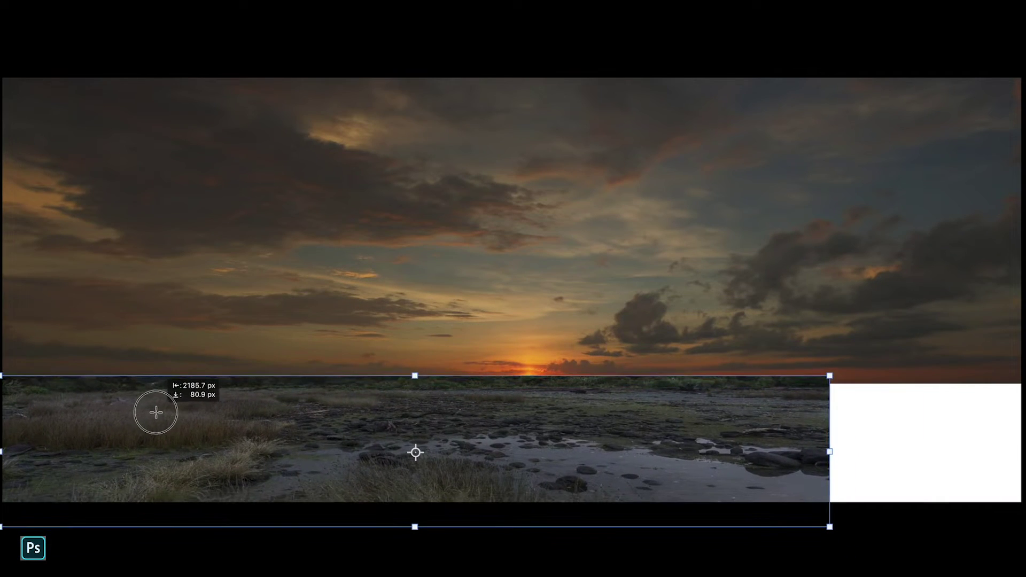
drag(829, 452, 1020, 457)
drag(505, 372, 511, 378)
drag(510, 526, 511, 511)
key(Return)
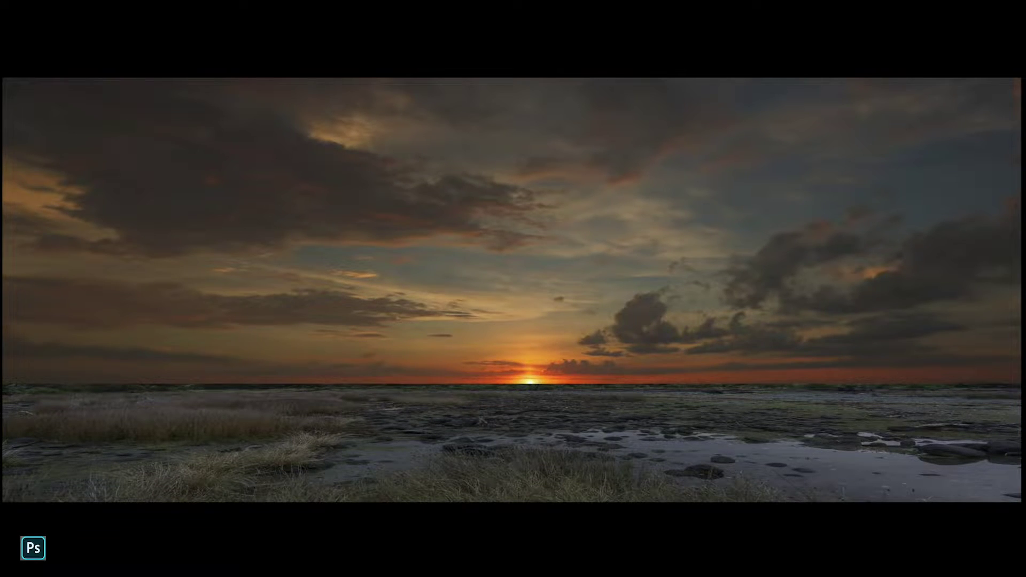
- Apply Match Color to the wetland using the working document's Dusk & Dawn Skies (2) layer as source
click(449, 218)
click(452, 243)
click(452, 242)
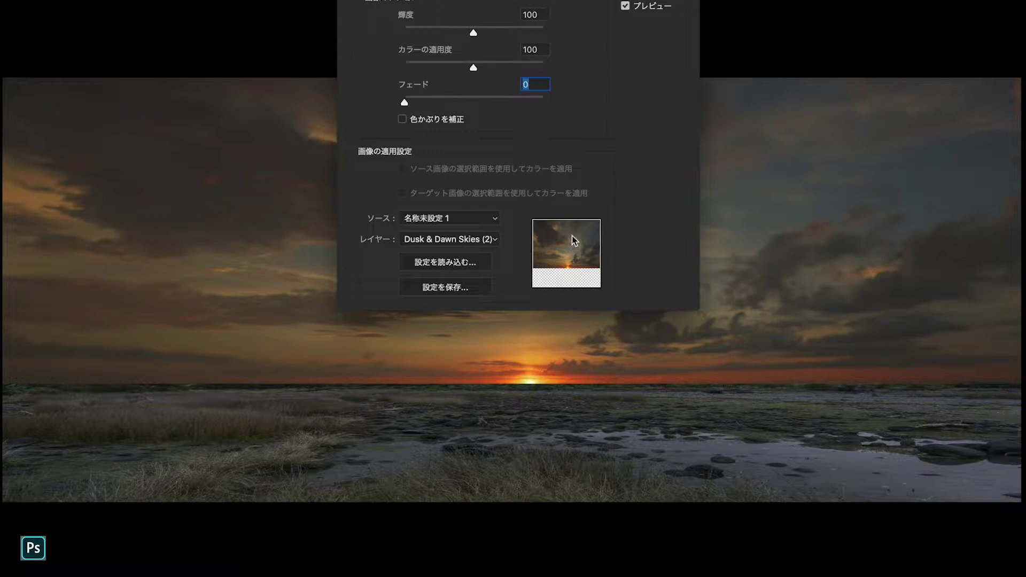
click(472, 218)
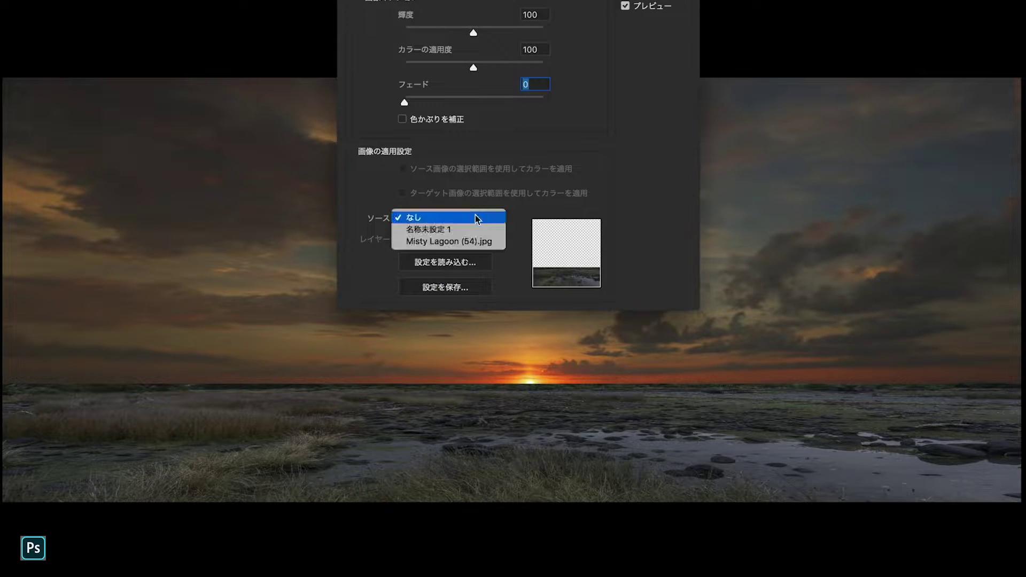
click(473, 229)
click(473, 240)
click(460, 224)
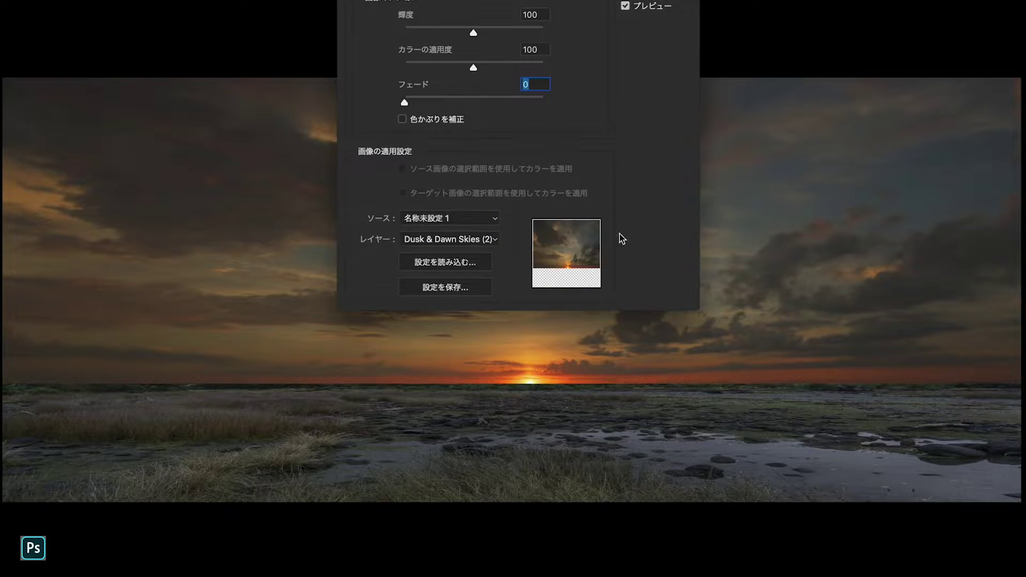
key(Return)
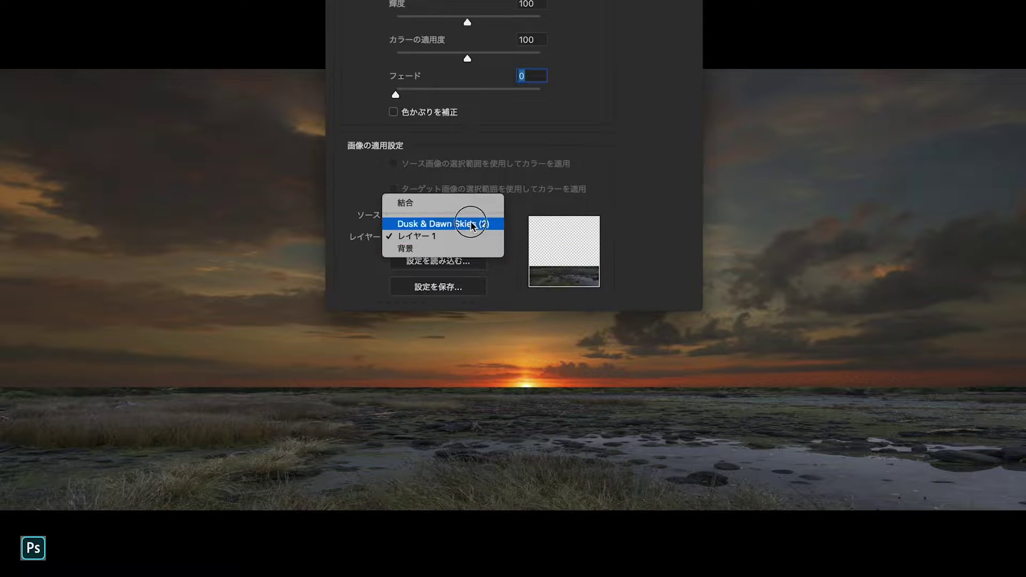
click(471, 223)
key(Return)
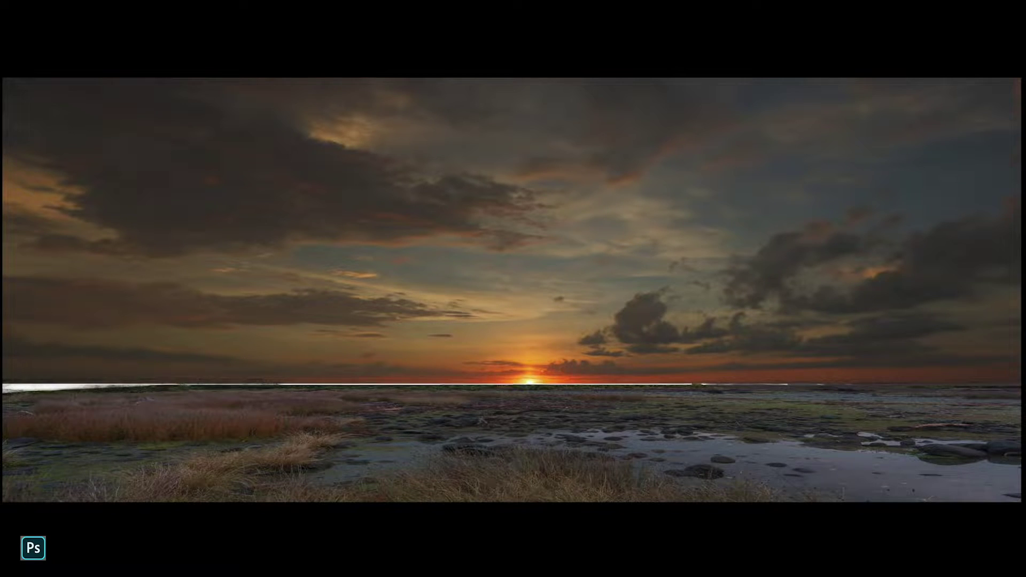
- Darken the left horizon streak and paint a streaked brown mountain over the right horizon glow
drag(94, 390, 32, 386)
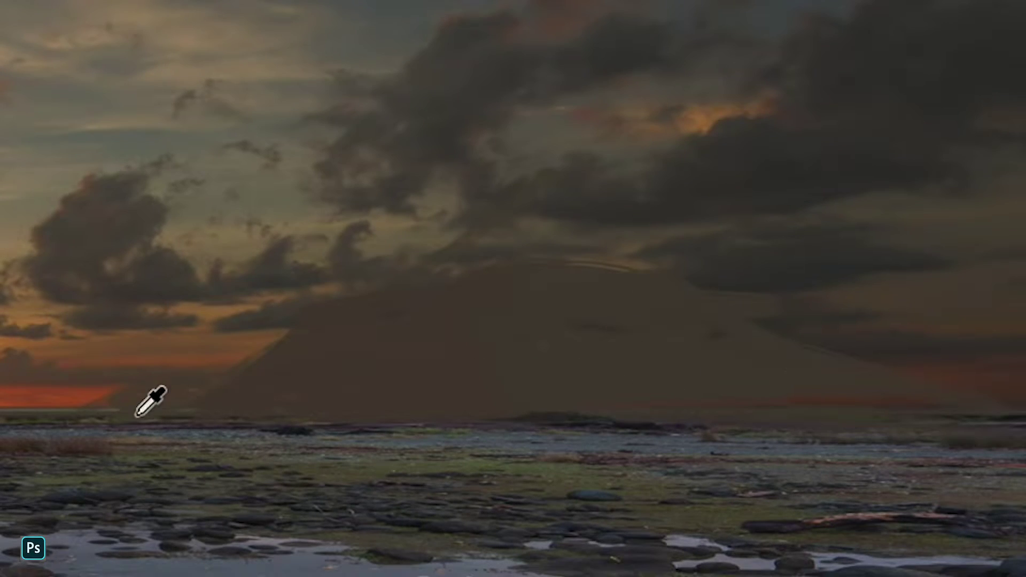
alt+click(178, 412)
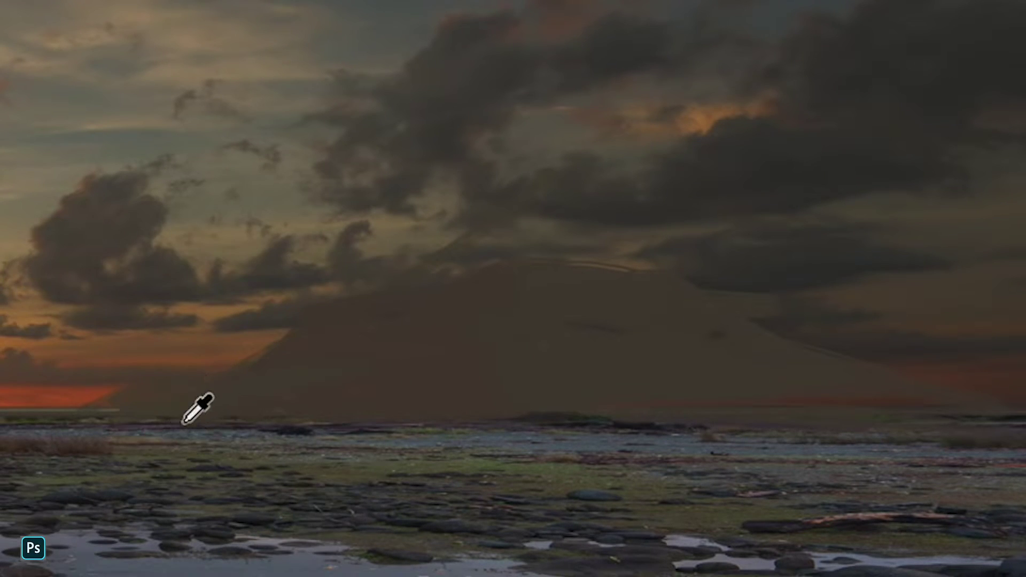
mouse_move(746, 404)
mouse_down()
mouse_move(798, 344)
mouse_move(903, 381)
mouse_up()
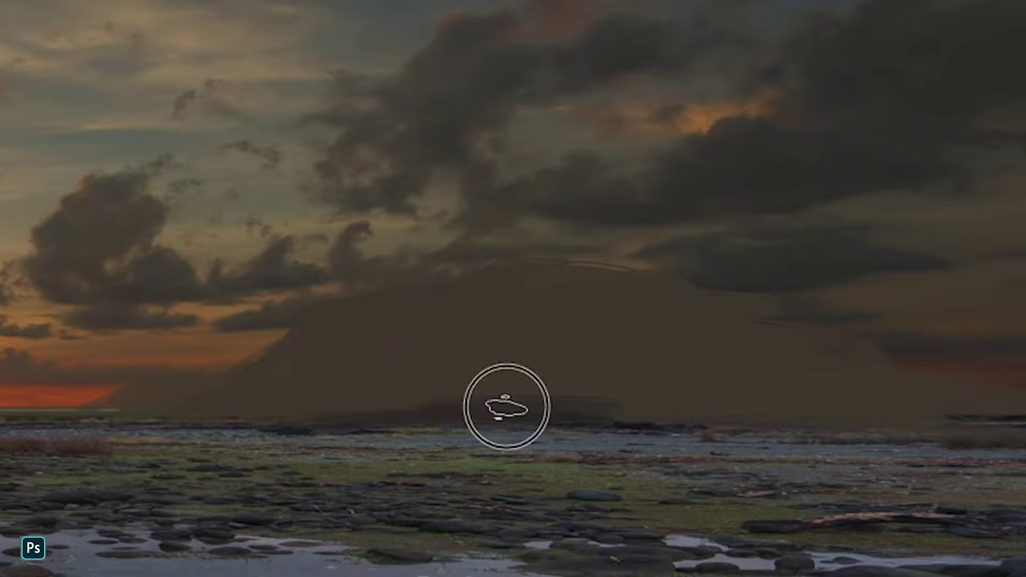
key(ctrl+0)
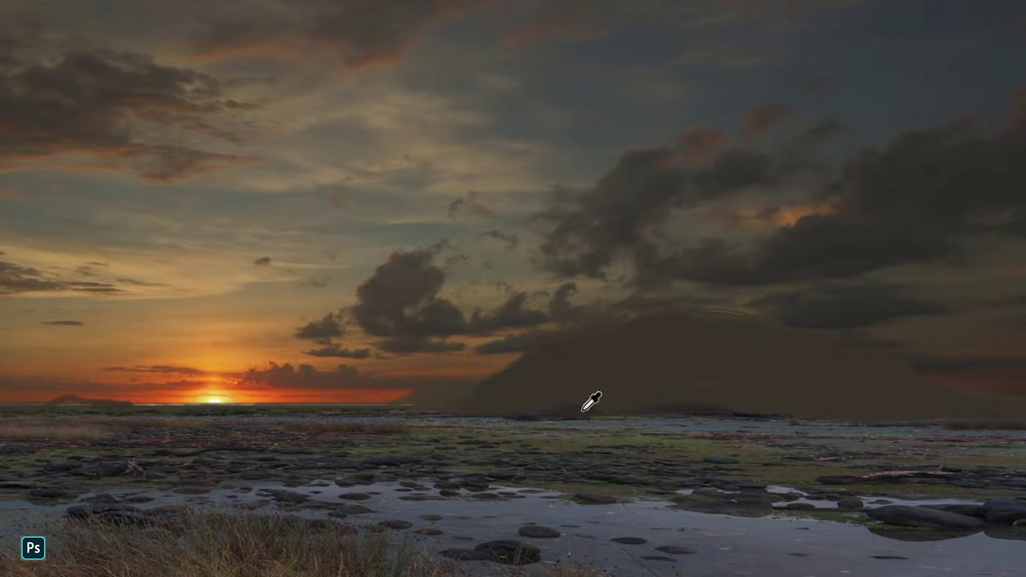
mouse_move(589, 402)
mouse_down()
mouse_move(736, 347)
mouse_move(791, 341)
mouse_move(759, 376)
mouse_move(925, 332)
mouse_move(1008, 400)
mouse_move(931, 390)
mouse_move(843, 401)
mouse_up()
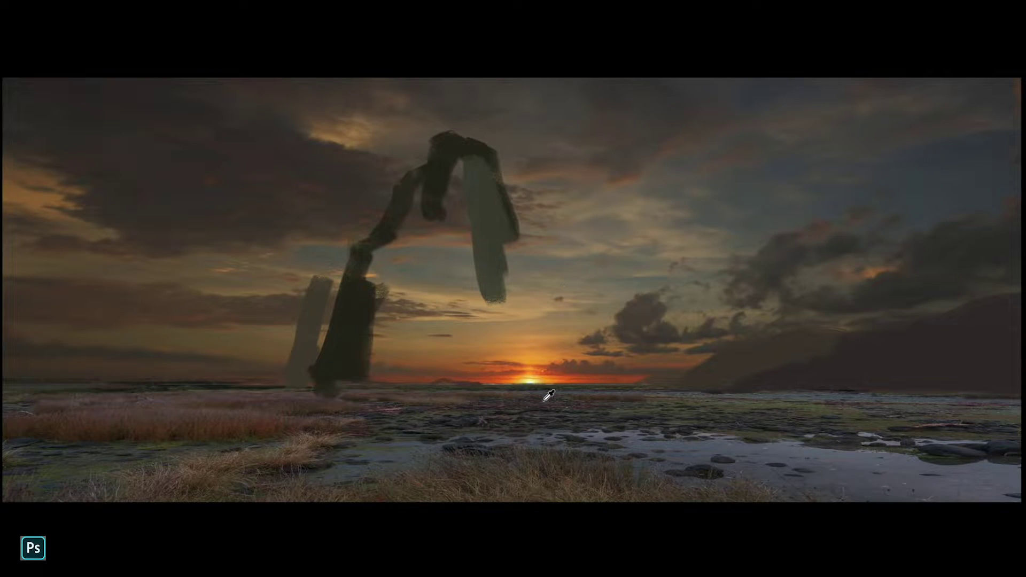
- Paint the arch's two pillars: a dark, widened right pillar and a lighter brown left one
drag(510, 243, 499, 323)
alt+click(458, 389)
drag(478, 163, 509, 274)
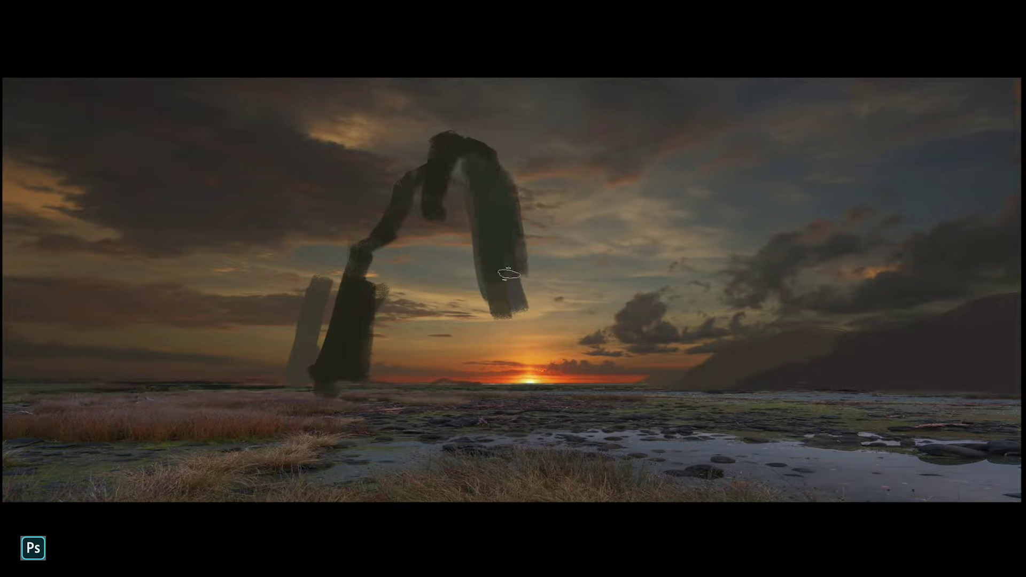
alt+click(359, 394)
drag(359, 309, 368, 331)
alt+click(366, 396)
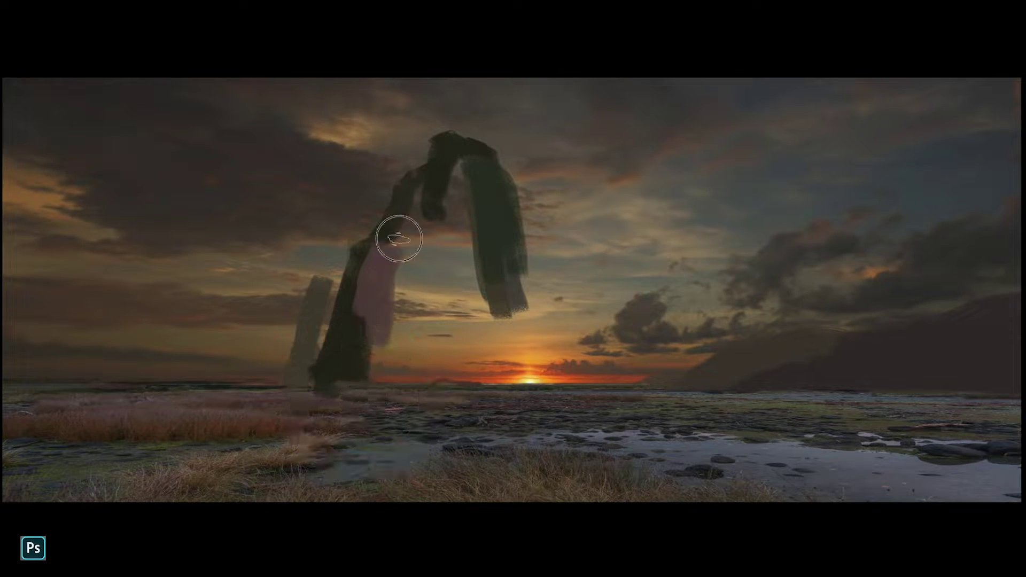
drag(399, 233, 423, 209)
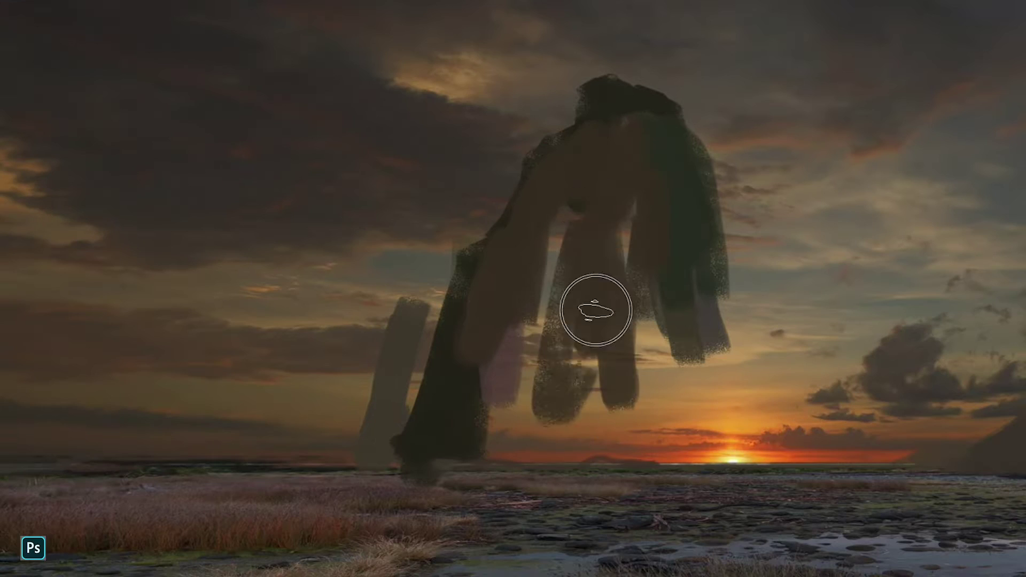
mouse_move(595, 310)
mouse_down()
mouse_move(669, 412)
mouse_move(744, 368)
mouse_move(643, 419)
mouse_move(545, 320)
mouse_up()
- Fill between the pillars in dark brown to form one solid rock mass with extended edges
alt+click(295, 470)
mouse_move(534, 427)
mouse_down()
mouse_move(526, 366)
mouse_move(557, 154)
mouse_move(656, 140)
mouse_move(714, 384)
mouse_move(572, 214)
mouse_up()
mouse_move(510, 452)
mouse_down()
mouse_move(591, 366)
mouse_move(703, 451)
mouse_move(780, 460)
mouse_up()
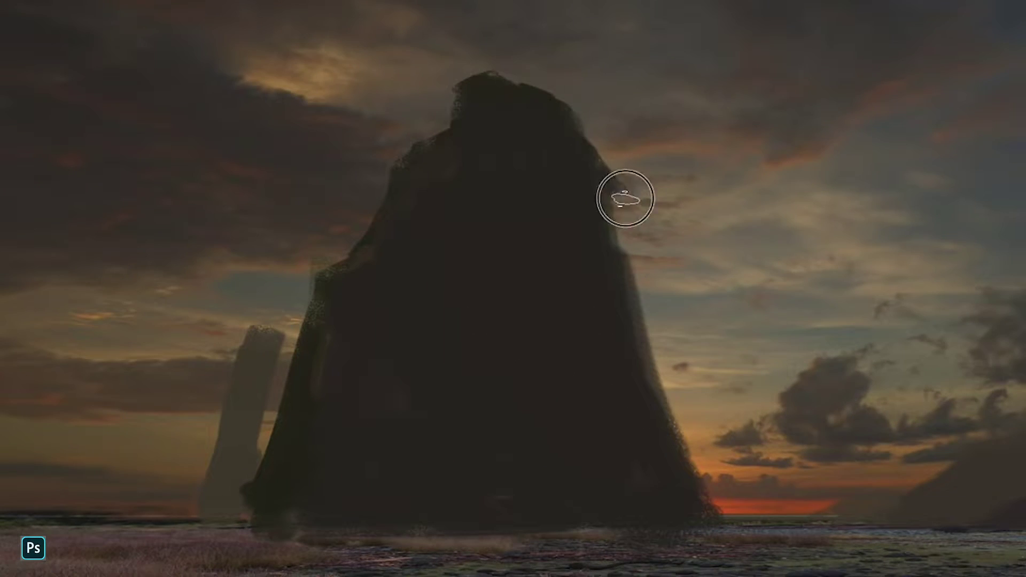
mouse_move(623, 200)
mouse_down()
mouse_move(604, 197)
mouse_move(644, 238)
mouse_move(672, 235)
mouse_move(634, 243)
mouse_move(692, 182)
mouse_move(632, 238)
mouse_move(677, 272)
mouse_move(660, 336)
mouse_up()
drag(361, 240, 344, 298)
drag(328, 346, 454, 223)
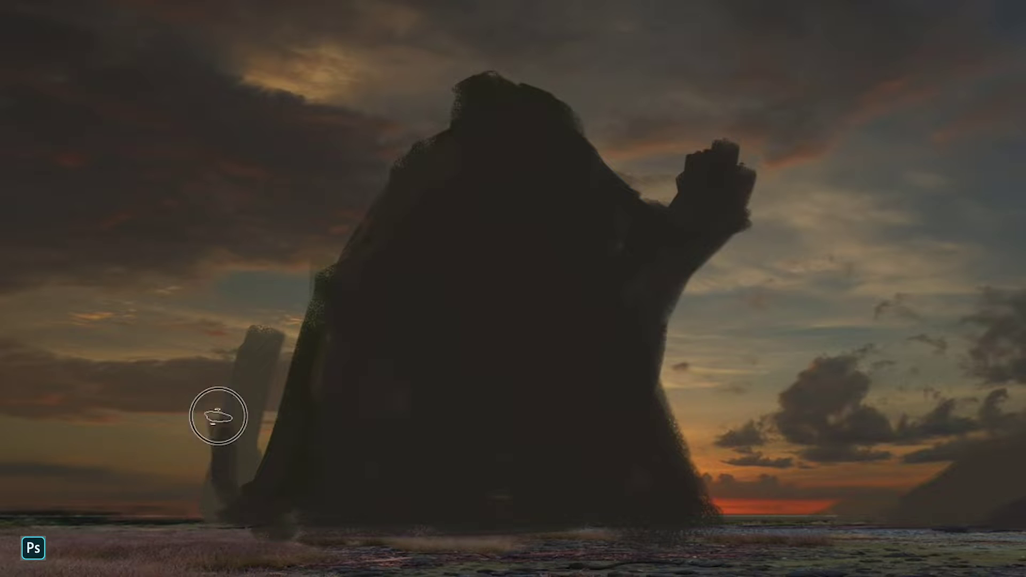
- Shape the small pillar left of the rock and add a lighter grey patch at its base
drag(218, 415, 217, 356)
mouse_move(263, 429)
mouse_down()
mouse_move(266, 371)
mouse_move(222, 422)
mouse_move(184, 436)
mouse_up()
mouse_move(721, 204)
mouse_down()
mouse_move(728, 190)
mouse_move(769, 296)
mouse_move(732, 264)
mouse_move(756, 298)
mouse_move(732, 435)
mouse_move(651, 323)
mouse_move(692, 400)
mouse_up()
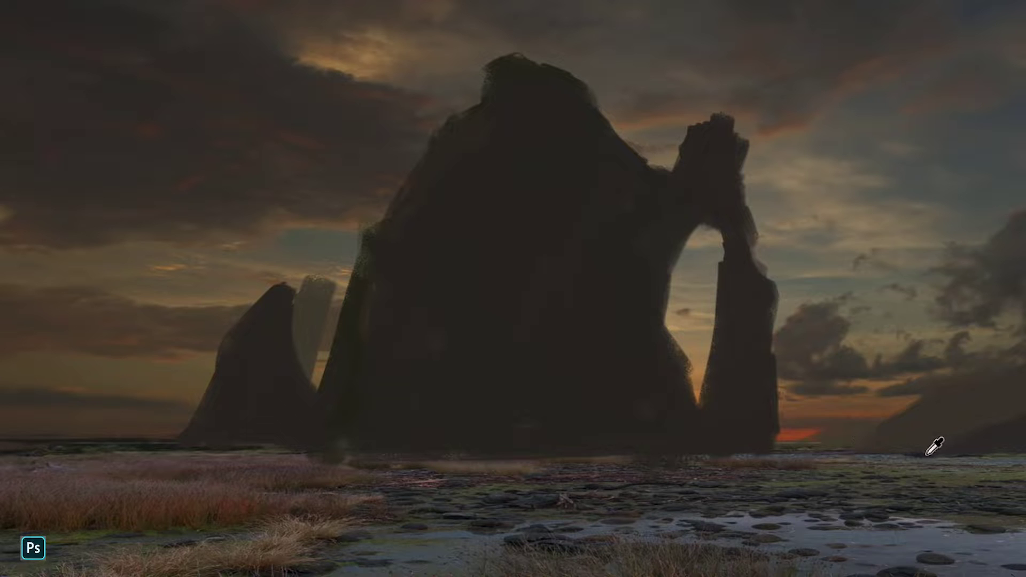
drag(595, 424, 663, 430)
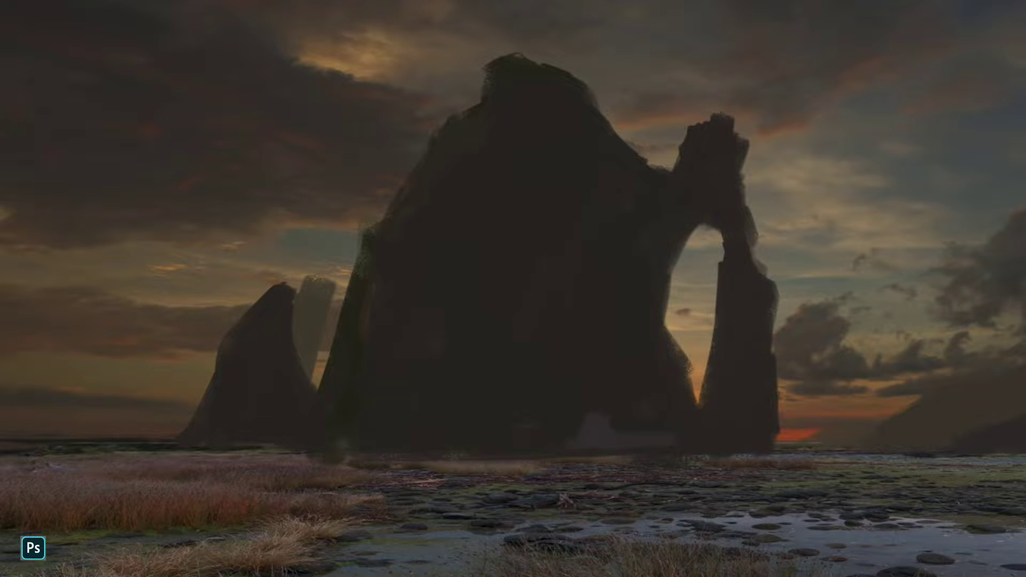
alt+click(593, 481)
- Darken the rock's lower-left section and paint a low dark ridge in front of the arch
mouse_move(441, 428)
mouse_down()
mouse_move(469, 360)
mouse_move(512, 318)
mouse_up()
mouse_move(384, 344)
mouse_down()
mouse_move(508, 359)
mouse_move(428, 298)
mouse_up()
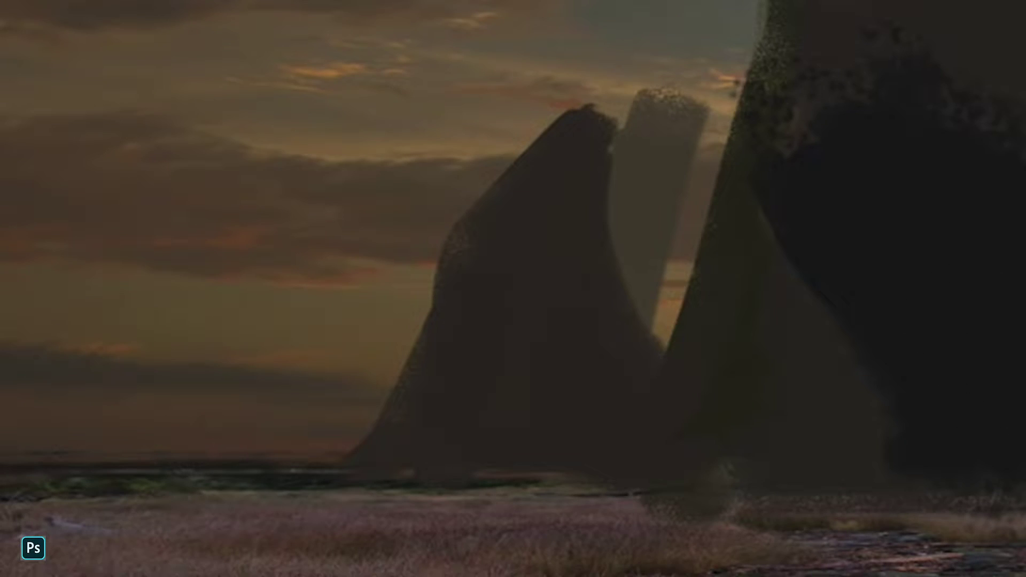
mouse_move(611, 290)
mouse_down()
mouse_move(713, 337)
mouse_move(676, 424)
mouse_move(529, 307)
mouse_move(206, 424)
mouse_move(442, 348)
mouse_move(298, 389)
mouse_move(213, 369)
mouse_move(2, 447)
mouse_up()
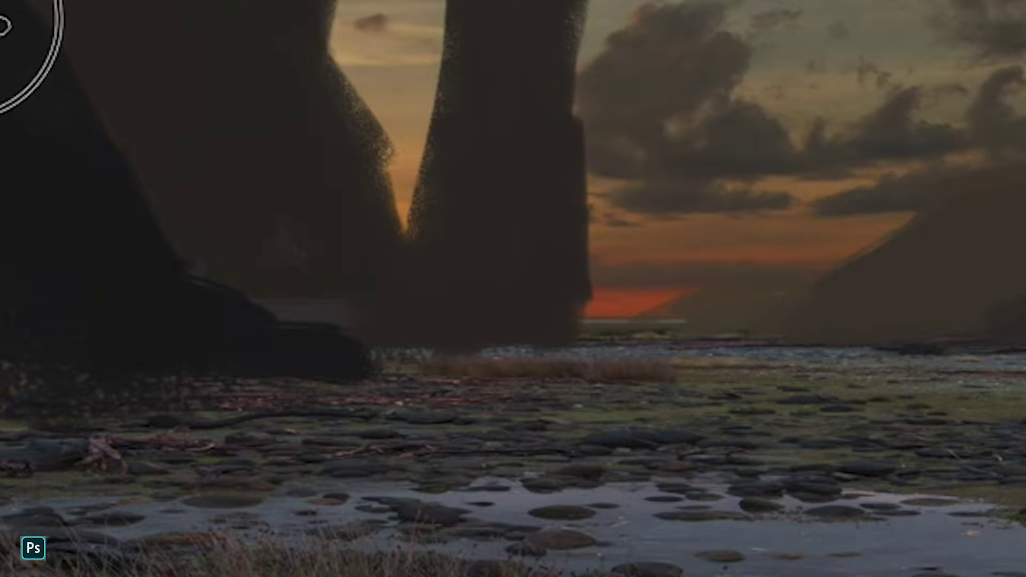
mouse_move(161, 320)
mouse_down()
mouse_move(334, 268)
mouse_move(305, 346)
mouse_move(751, 334)
mouse_up()
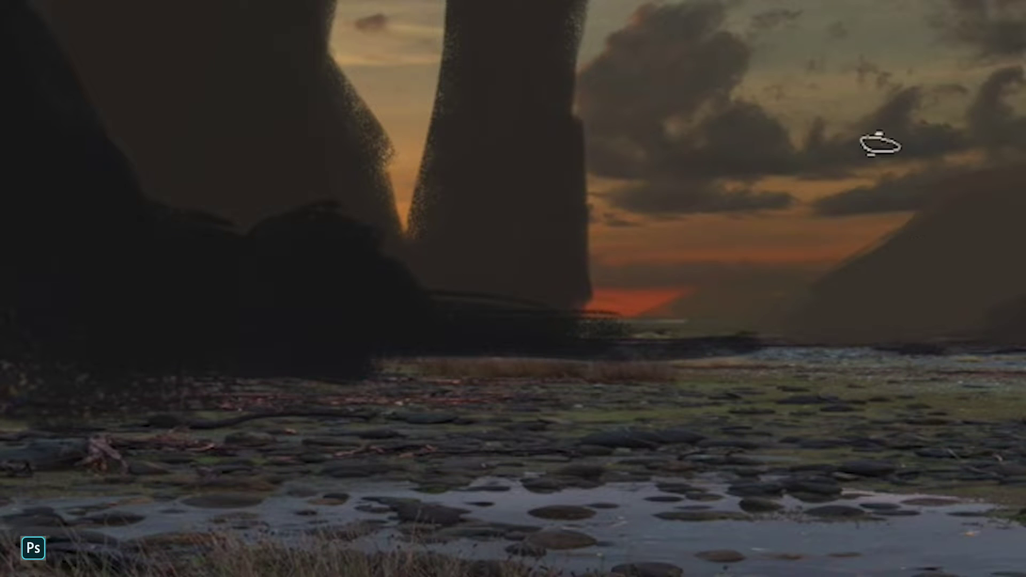
- Paint tall and small rock stacks joined by a ridge on the right, then clean the grass strip
mouse_move(673, 338)
mouse_down()
mouse_move(832, 337)
mouse_move(863, 142)
mouse_move(940, 348)
mouse_up()
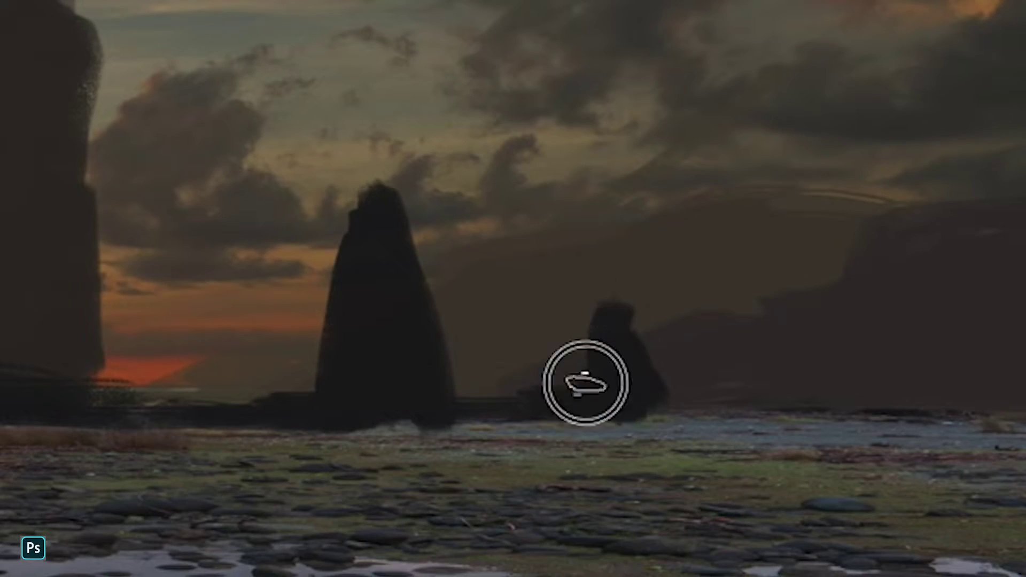
drag(584, 384, 603, 262)
drag(443, 352, 580, 401)
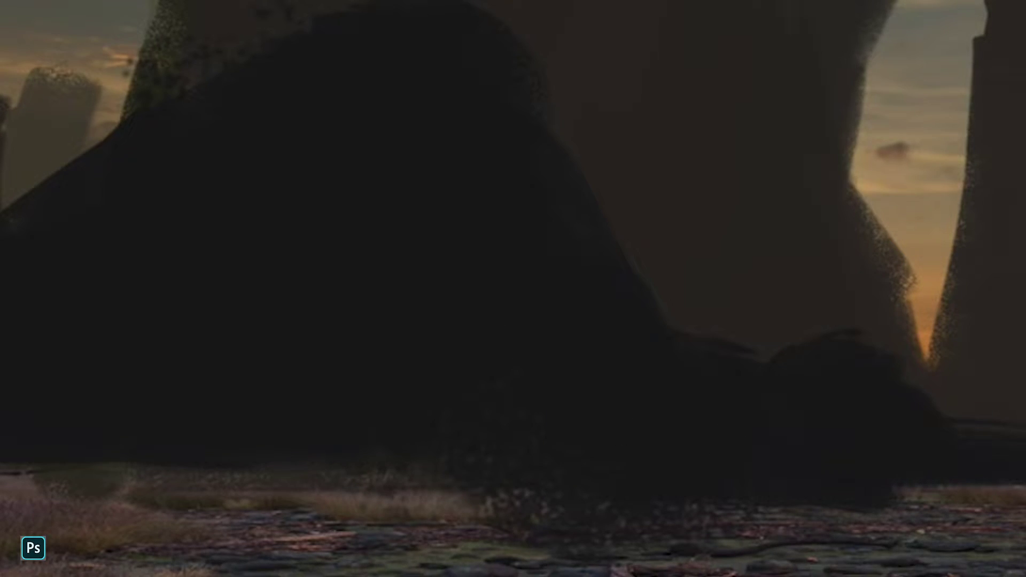
drag(506, 515, 476, 527)
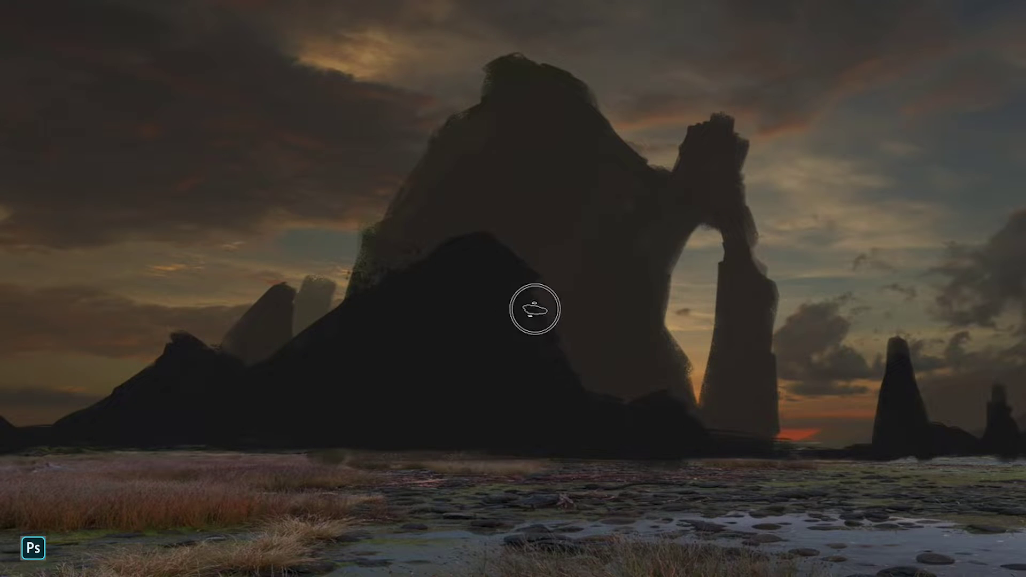
drag(489, 435, 865, 452)
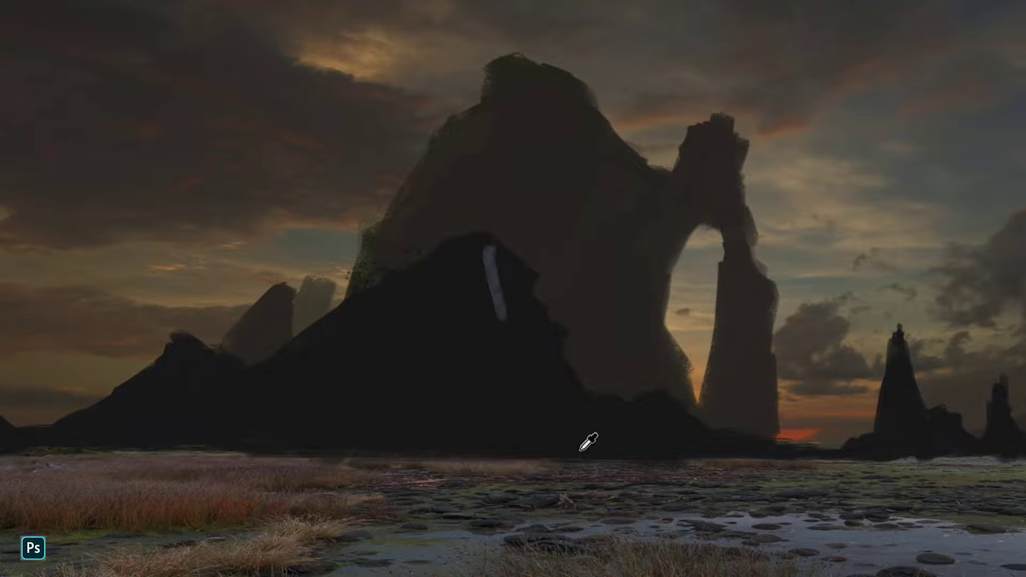
- Replace the white cliff highlight with dark texture and texture the middle, left and lower-right mountains
mouse_move(490, 262)
mouse_down()
mouse_move(522, 332)
mouse_move(501, 327)
mouse_up()
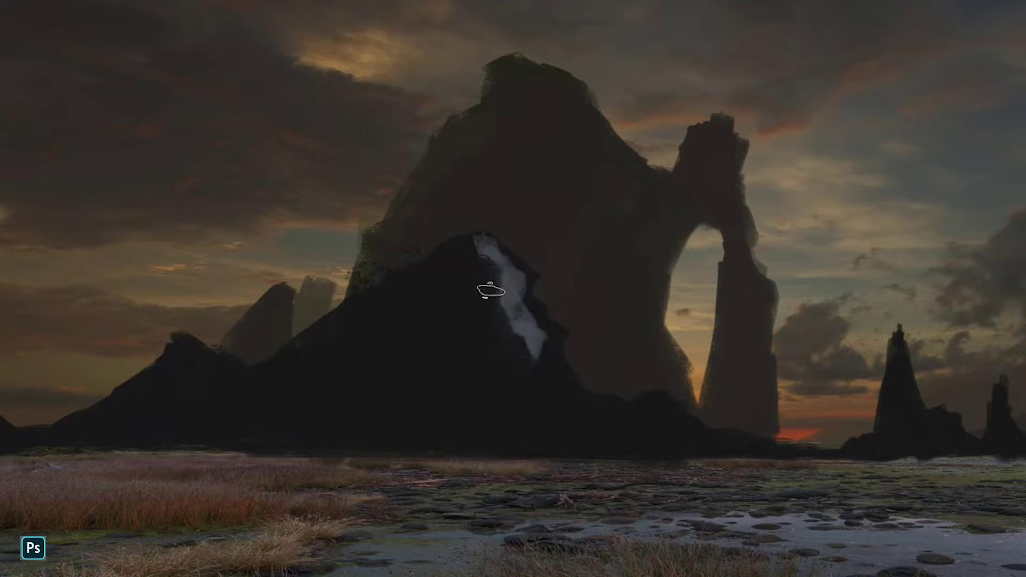
key(ctrl+z)
right_click(583, 246)
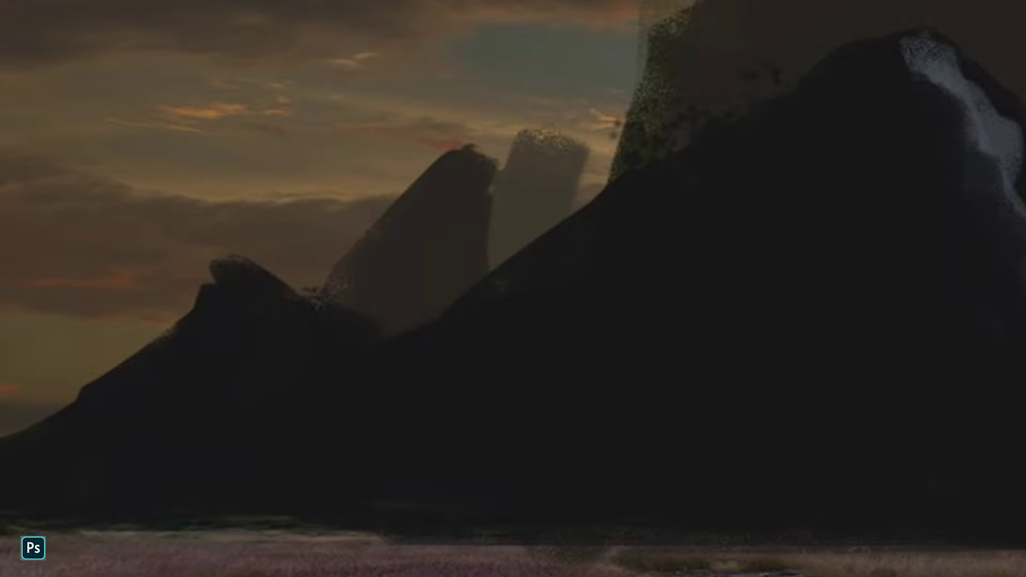
mouse_move(927, 156)
mouse_down()
mouse_move(989, 201)
mouse_move(983, 374)
mouse_up()
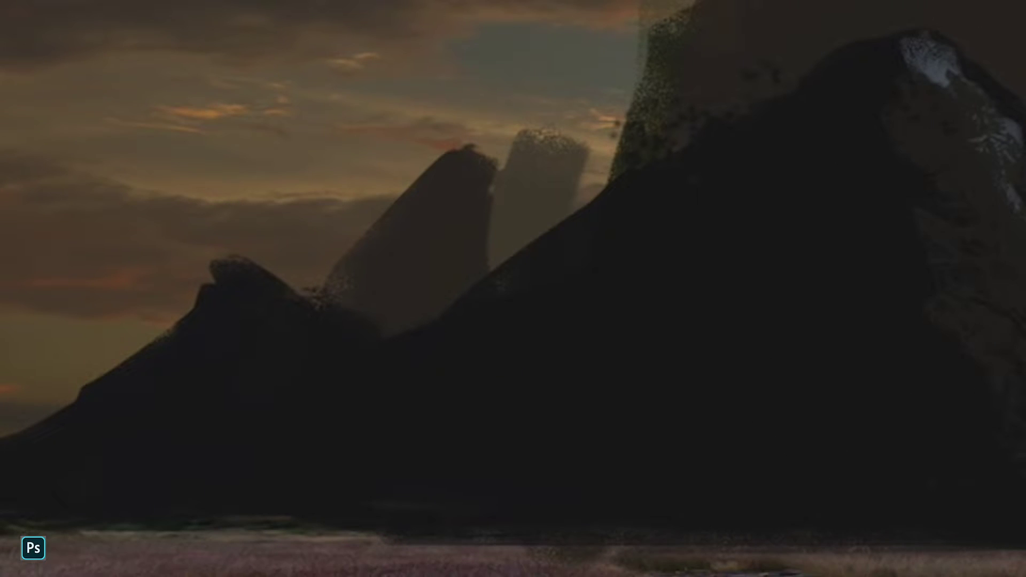
mouse_move(579, 394)
mouse_down()
mouse_move(652, 263)
mouse_move(217, 458)
mouse_up()
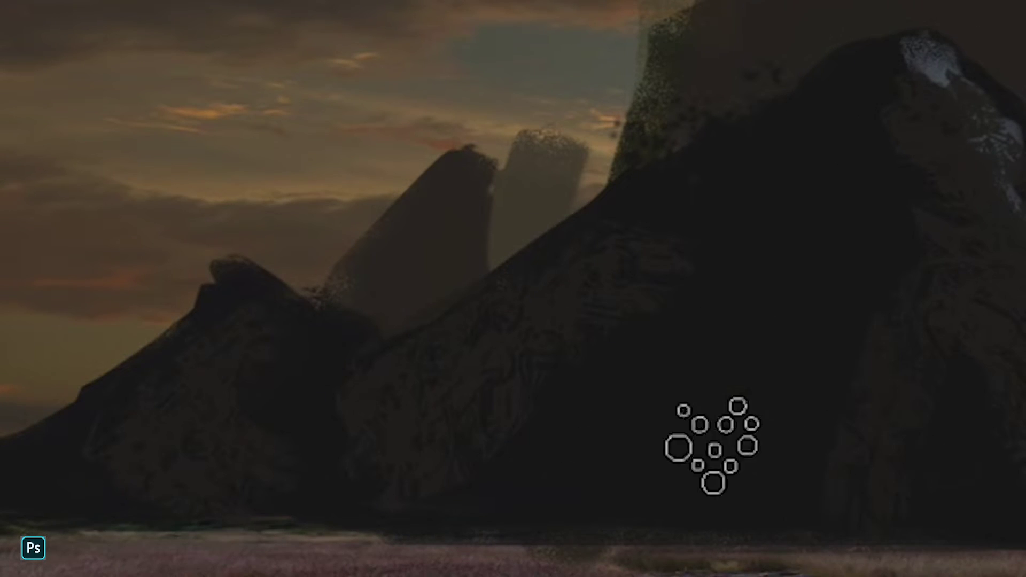
drag(712, 446, 900, 469)
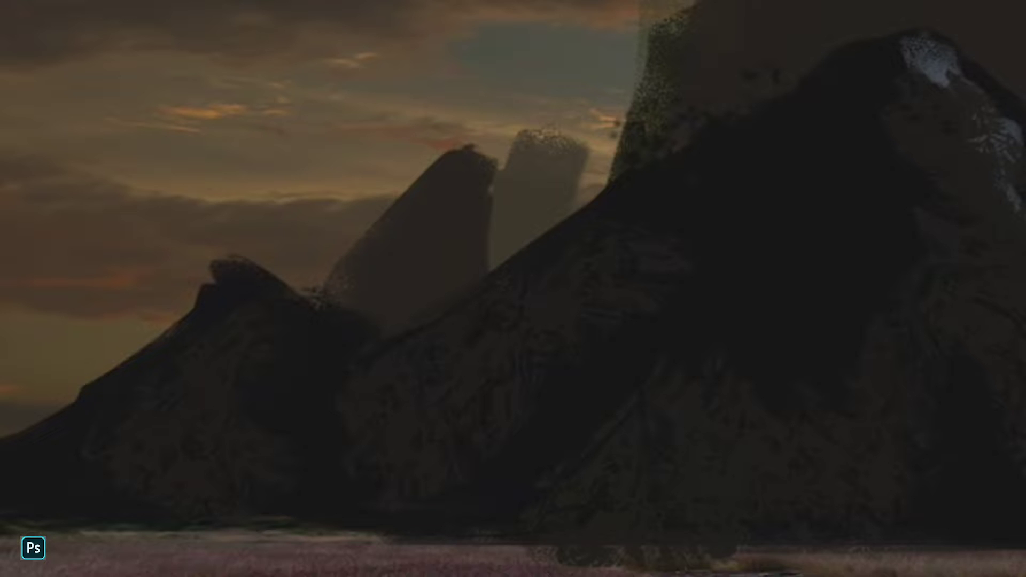
- Paint a thin dark line along the grass at the mountain base using a sampled rock colour
alt+click(812, 194)
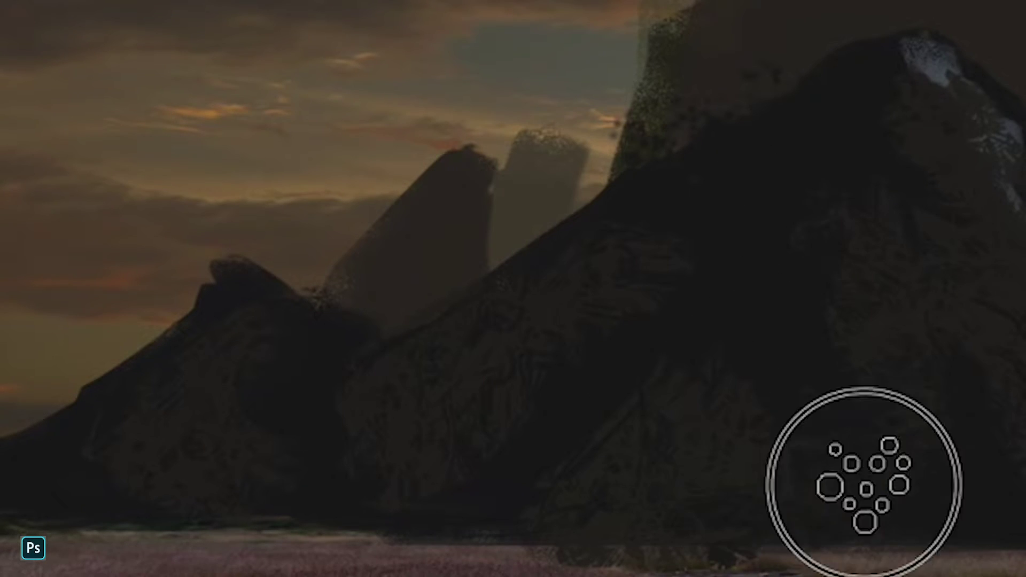
scroll(321, 435, down, 1)
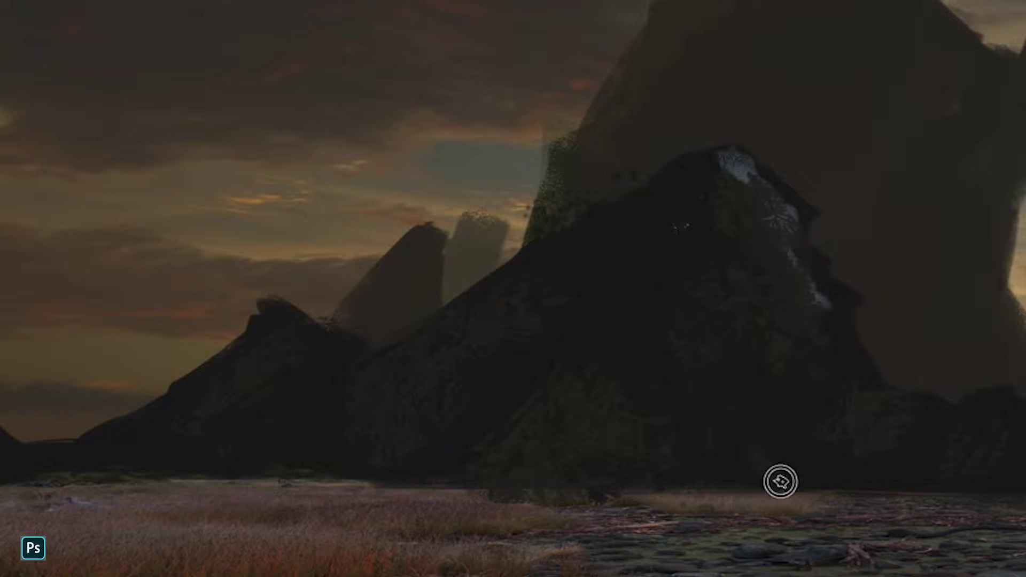
drag(781, 481, 599, 459)
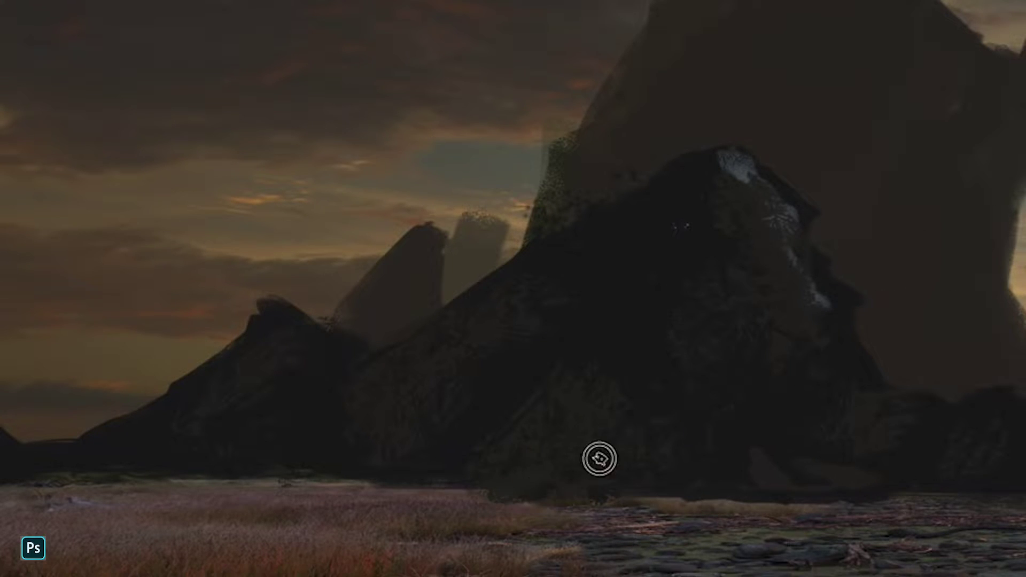
drag(487, 484, 193, 484)
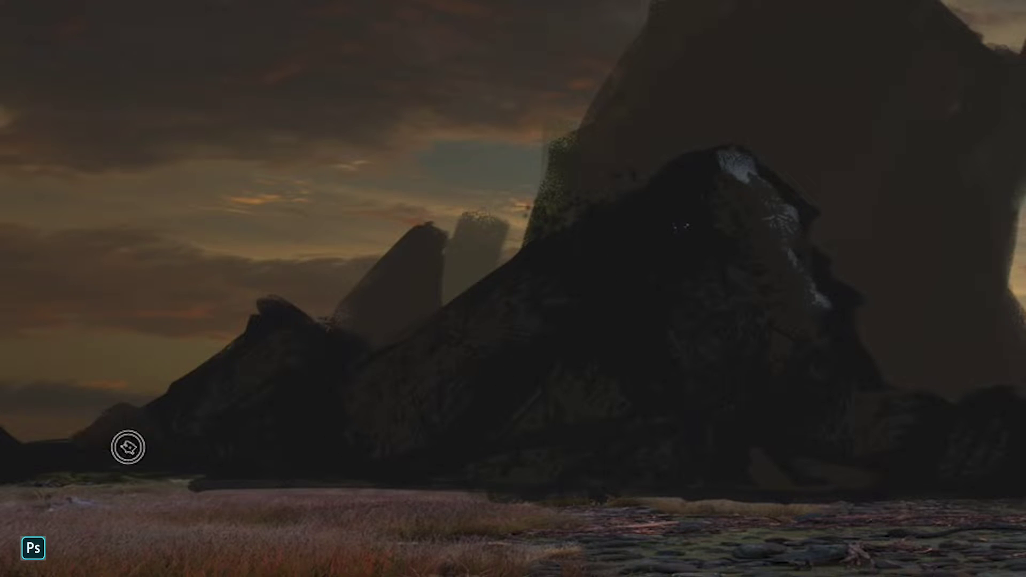
- Lighten and texture the left mountain face and add faint texture along the central ridge
alt+click(175, 408)
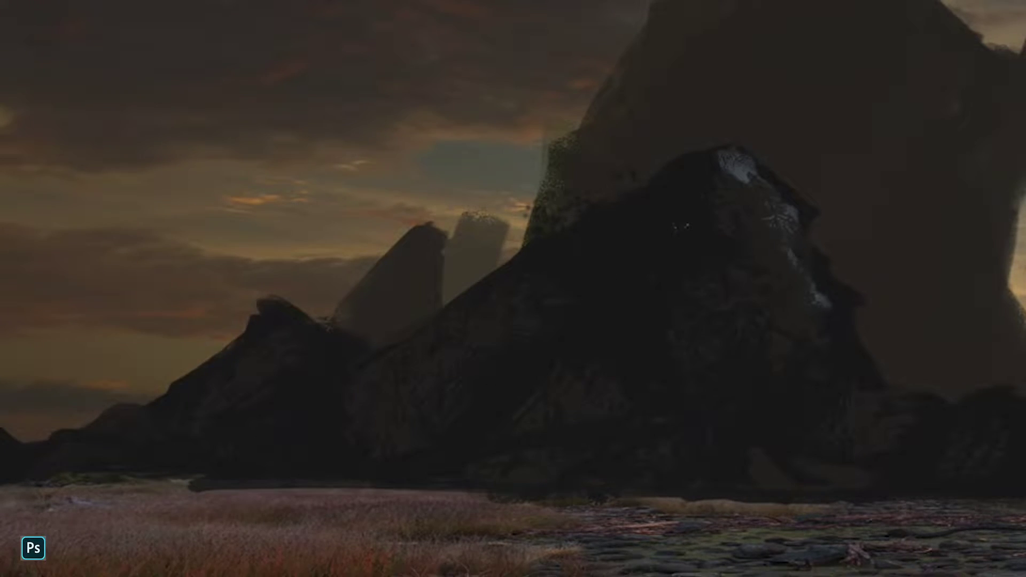
drag(1004, 567, 663, 473)
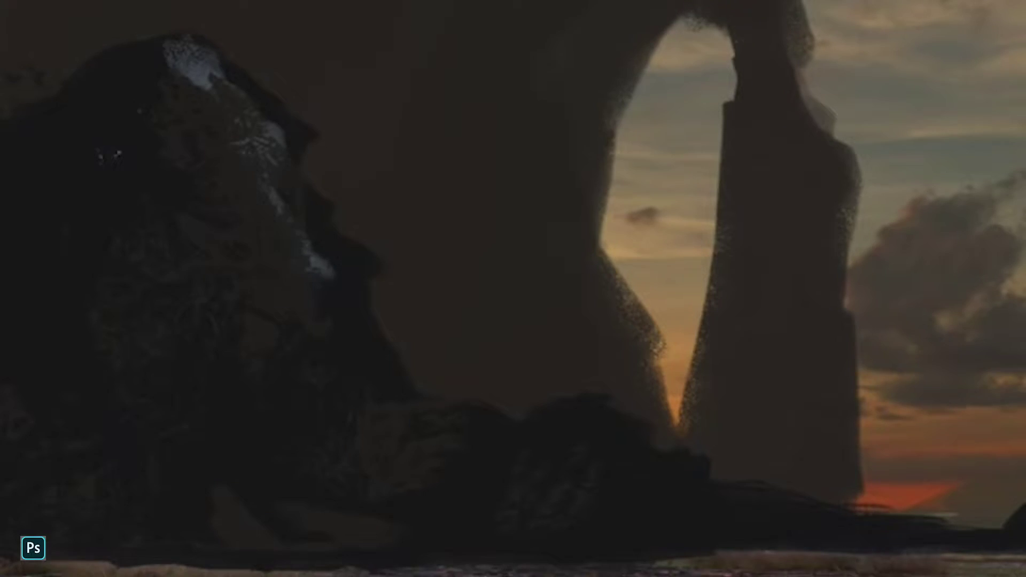
alt+click(435, 42)
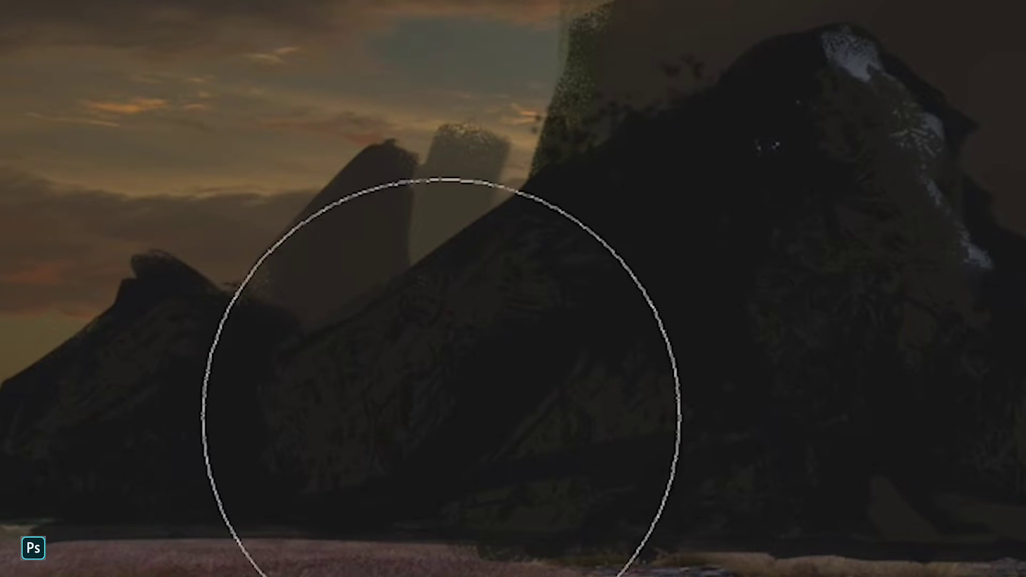
drag(439, 394, 214, 401)
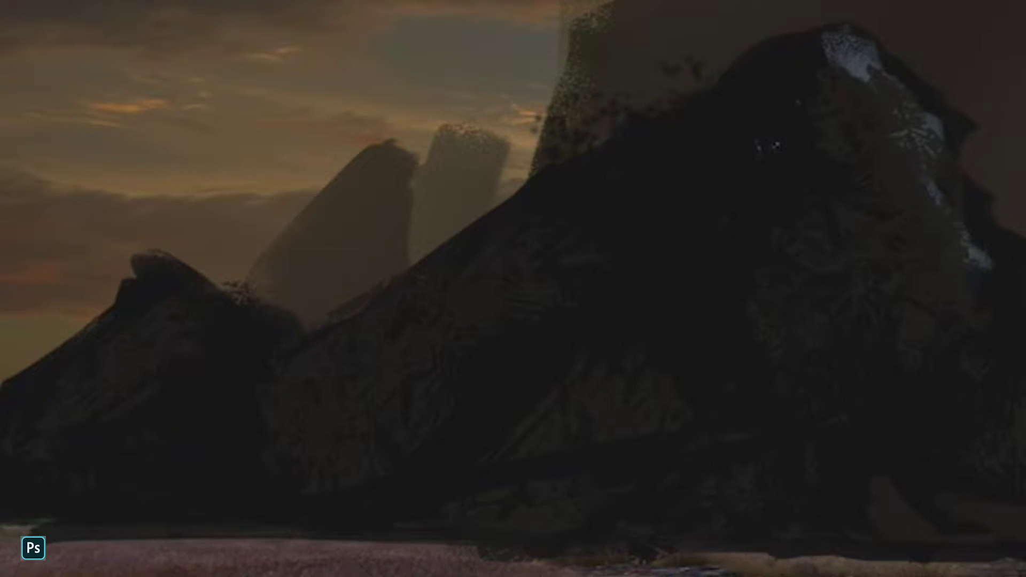
drag(241, 70, 11, 309)
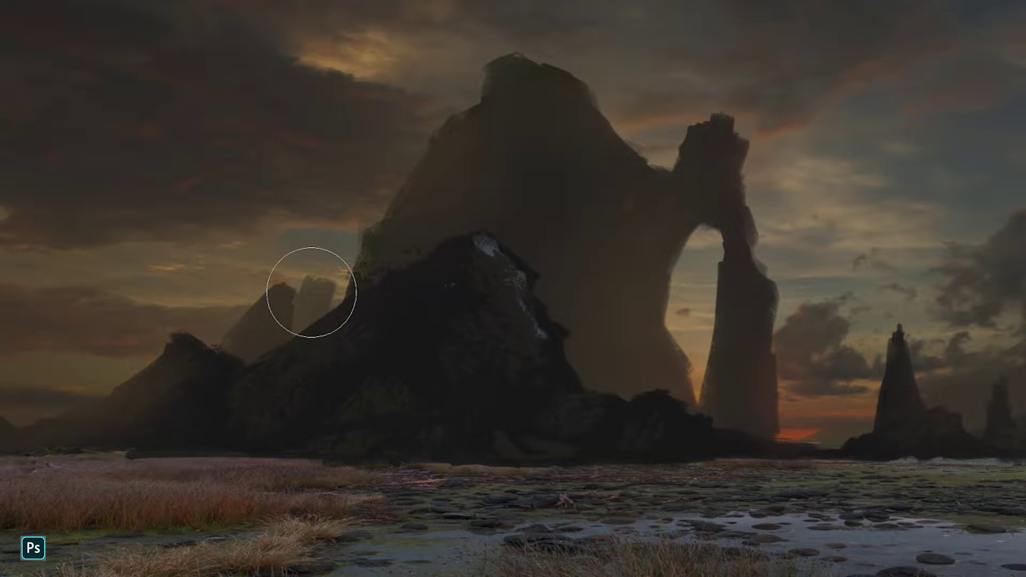
right_click(619, 72)
- Texture the rock arch's top, pillar and upper-left face with the 110 px textured brush
click(1010, 293)
key(Return)
drag(595, 229, 615, 380)
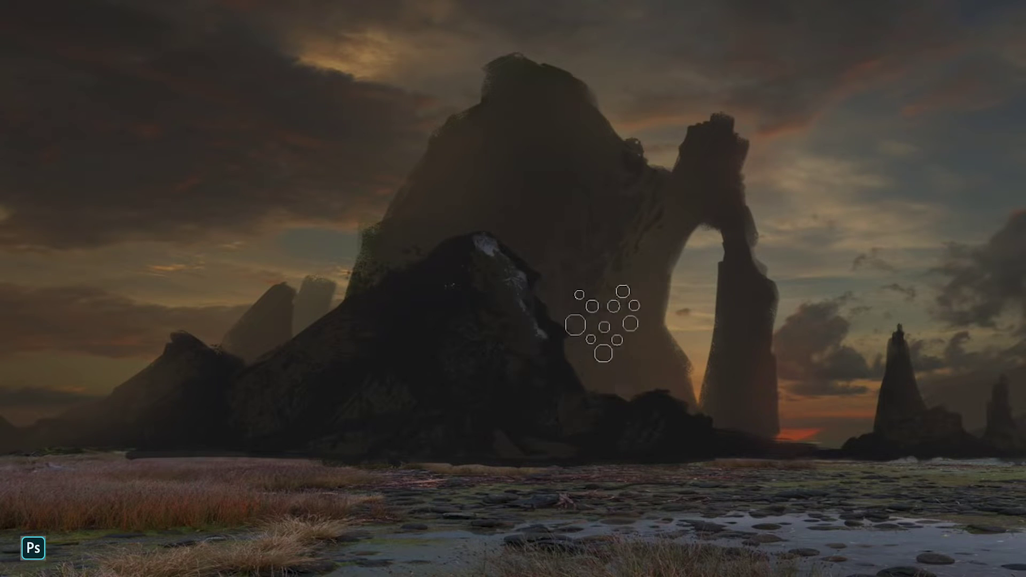
drag(565, 236, 428, 238)
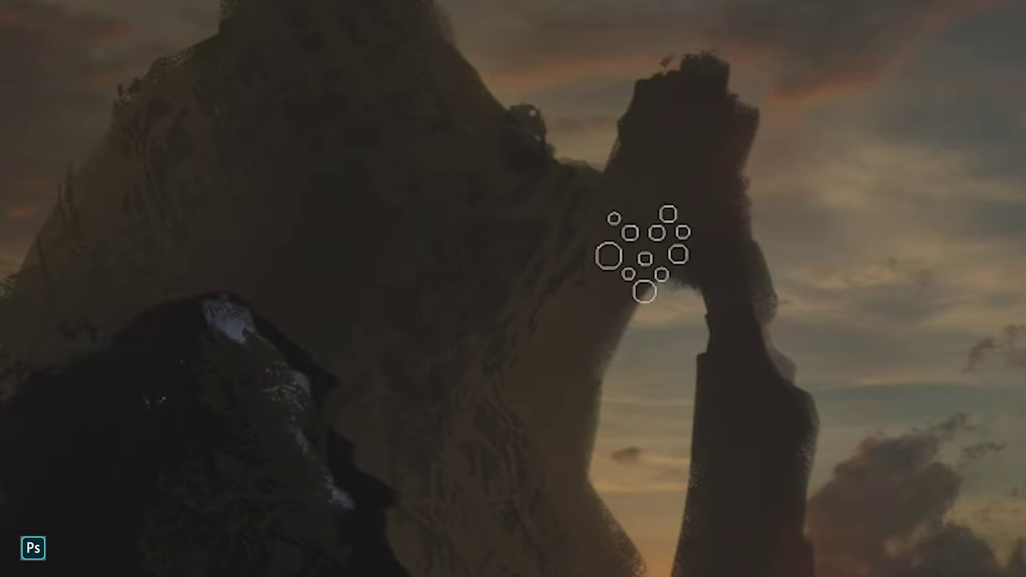
mouse_move(686, 213)
mouse_down()
mouse_move(589, 226)
mouse_move(848, 138)
mouse_up()
mouse_move(721, 103)
mouse_down()
mouse_move(732, 549)
mouse_move(812, 572)
mouse_up()
drag(748, 246, 711, 176)
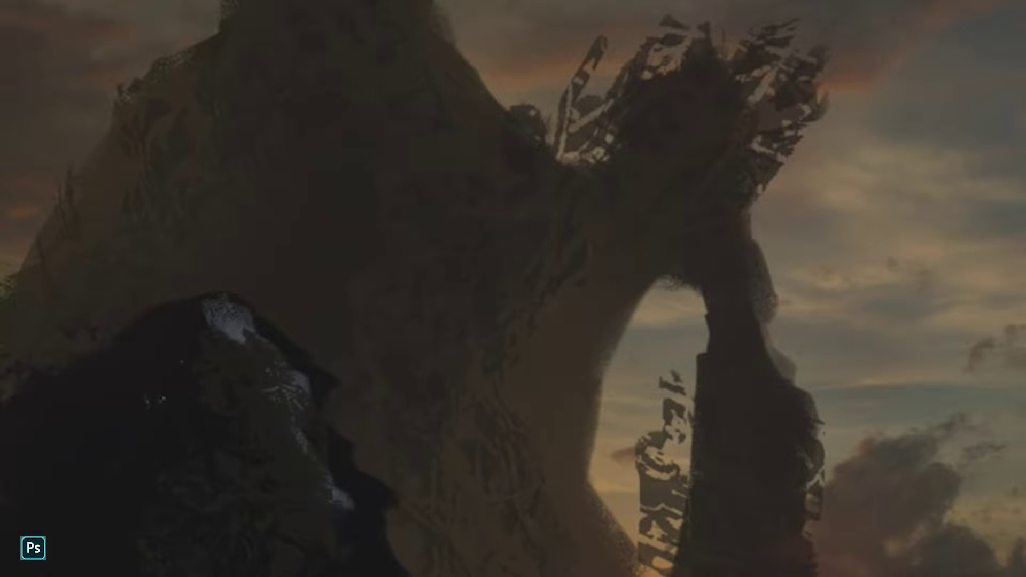
- Trace a lasso outline along the mountain edge and arch top, then cancel it
click(1, 281)
click(49, 243)
click(163, 46)
click(449, 51)
click(556, 191)
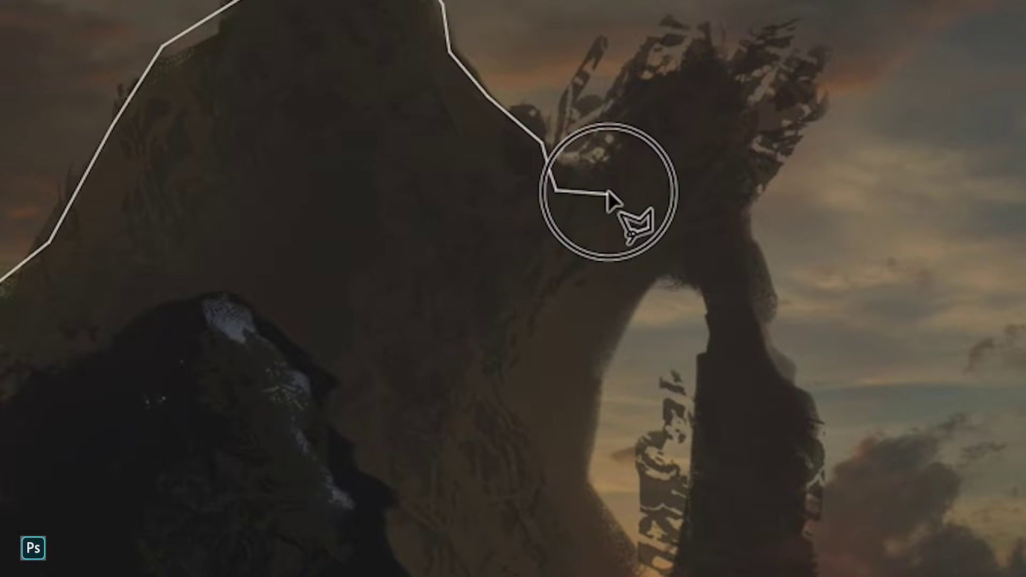
click(608, 194)
click(657, 42)
click(668, 90)
click(715, 53)
key(Escape)
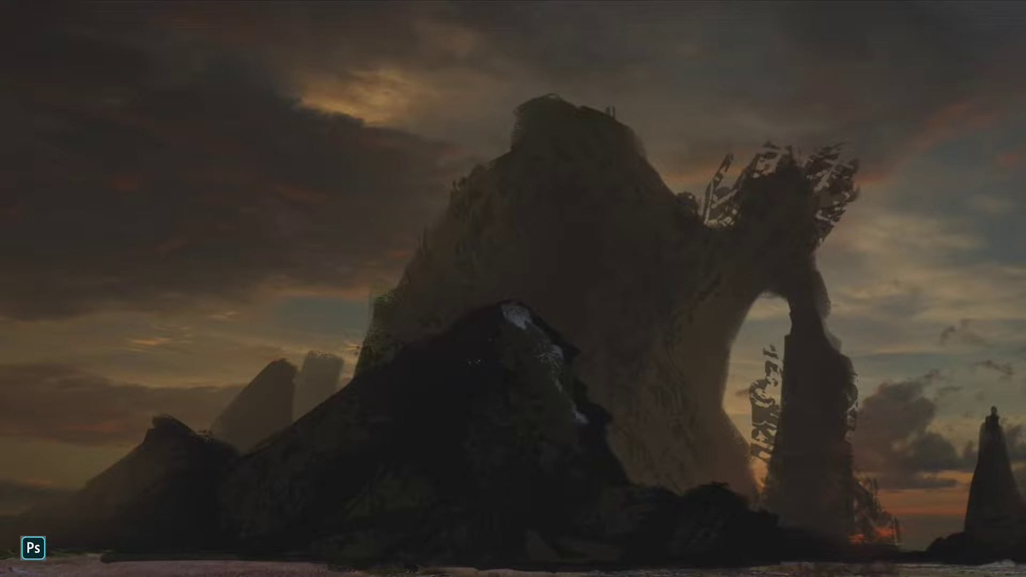
- Lasso the sky around the arch silhouette, delete the stray strokes, and deselect
mouse_move(300, 274)
mouse_down()
mouse_move(323, 337)
mouse_move(366, 343)
mouse_move(433, 257)
mouse_move(478, 167)
mouse_move(552, 101)
mouse_move(641, 146)
mouse_move(700, 219)
mouse_move(810, 185)
mouse_move(809, 246)
mouse_move(842, 348)
mouse_move(843, 417)
mouse_move(877, 499)
mouse_move(945, 506)
mouse_move(240, 5)
mouse_up()
mouse_move(764, 321)
mouse_down()
mouse_move(733, 435)
mouse_move(759, 518)
mouse_move(778, 389)
mouse_move(779, 320)
mouse_move(762, 305)
mouse_move(771, 292)
mouse_up()
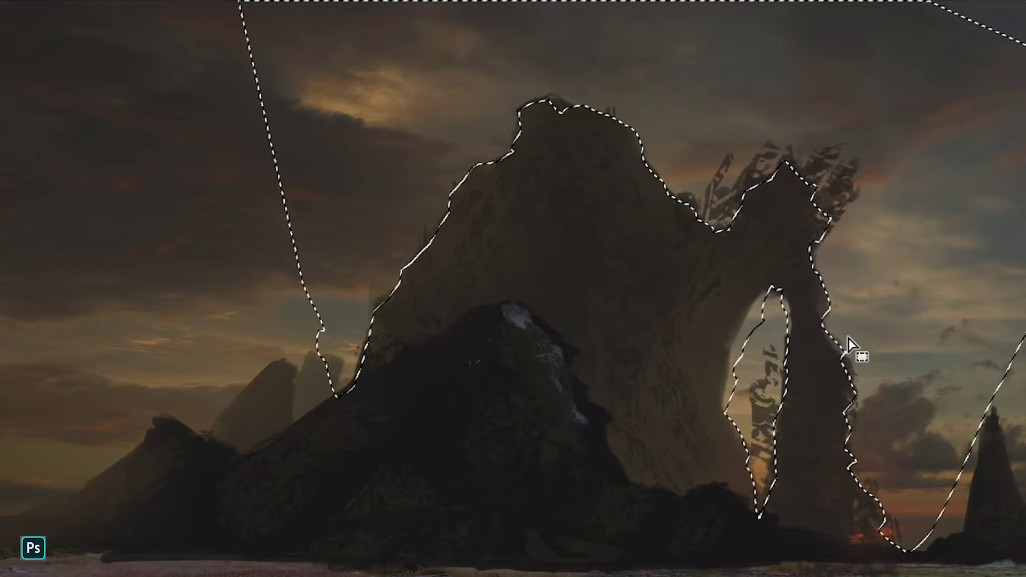
key(Delete)
key(ctrl+d)
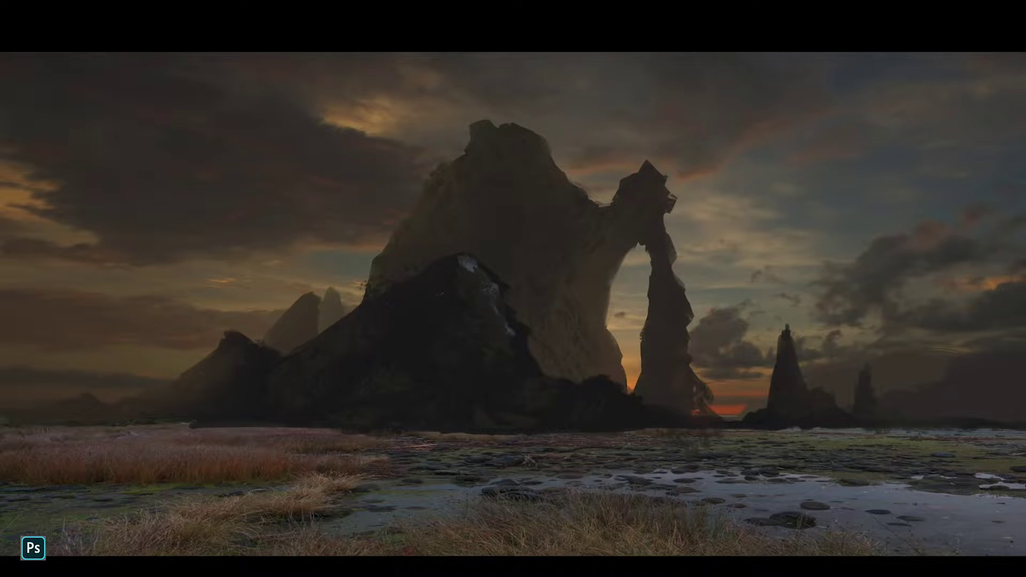
- Resize the brush to 123 px, texture the mountain base, and start lassoing the left grass strip
right_click(198, 396)
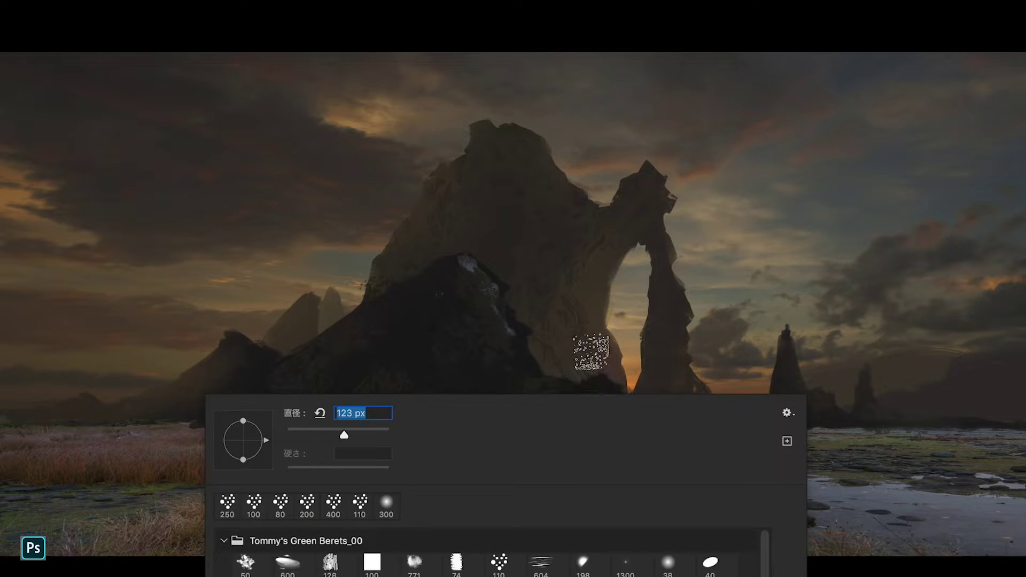
key(Return)
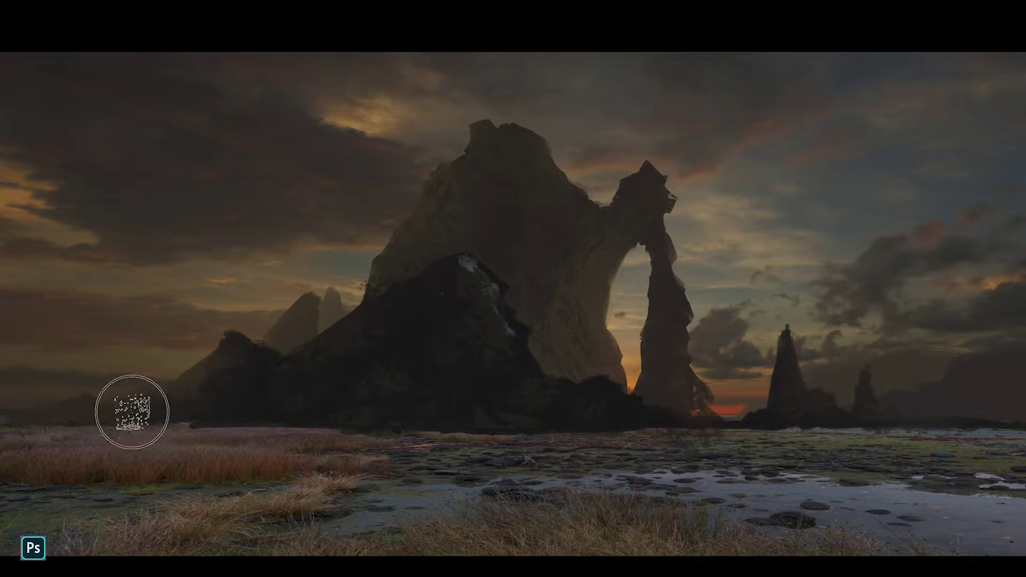
click(480, 400)
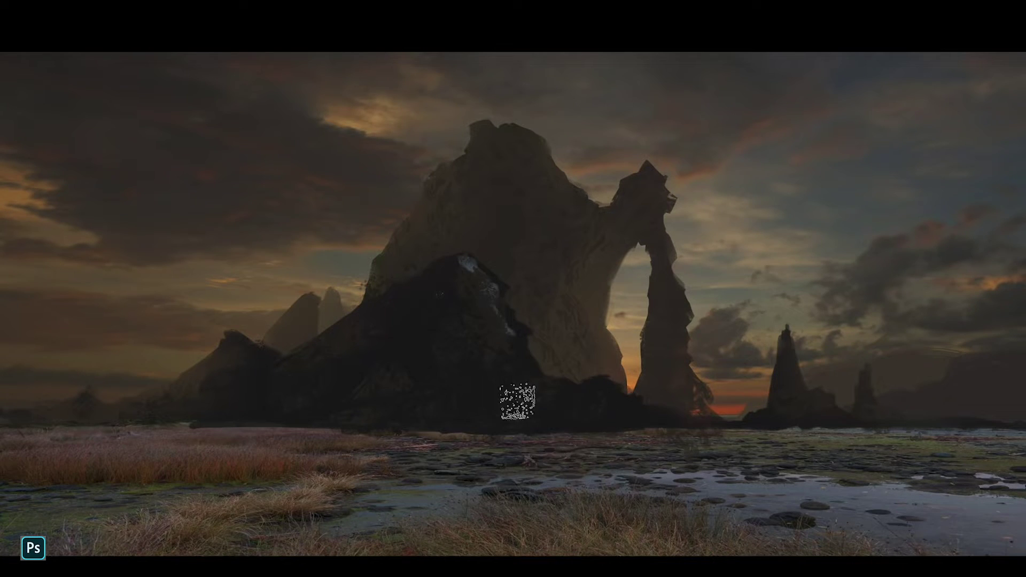
click(478, 411)
click(579, 419)
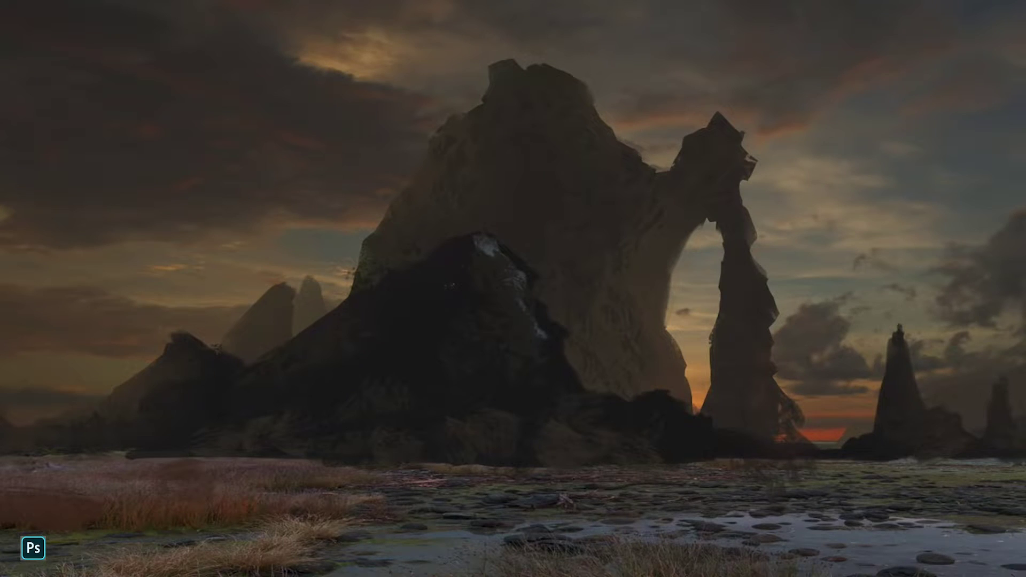
click(386, 477)
click(197, 508)
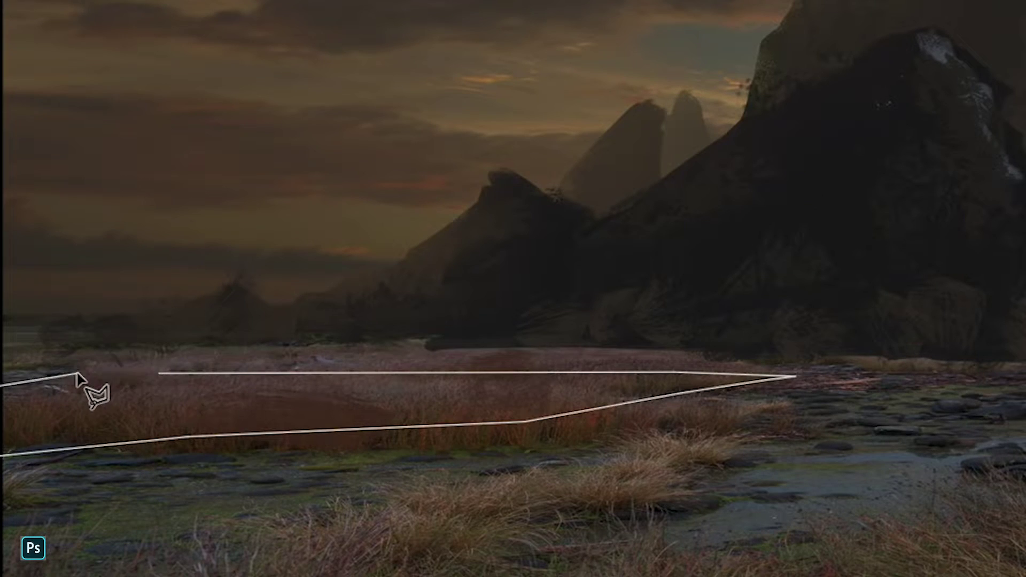
- Fill the lassoed grass strip with bluish-grey water, then repaint its left part in muted brown tones
click(80, 375)
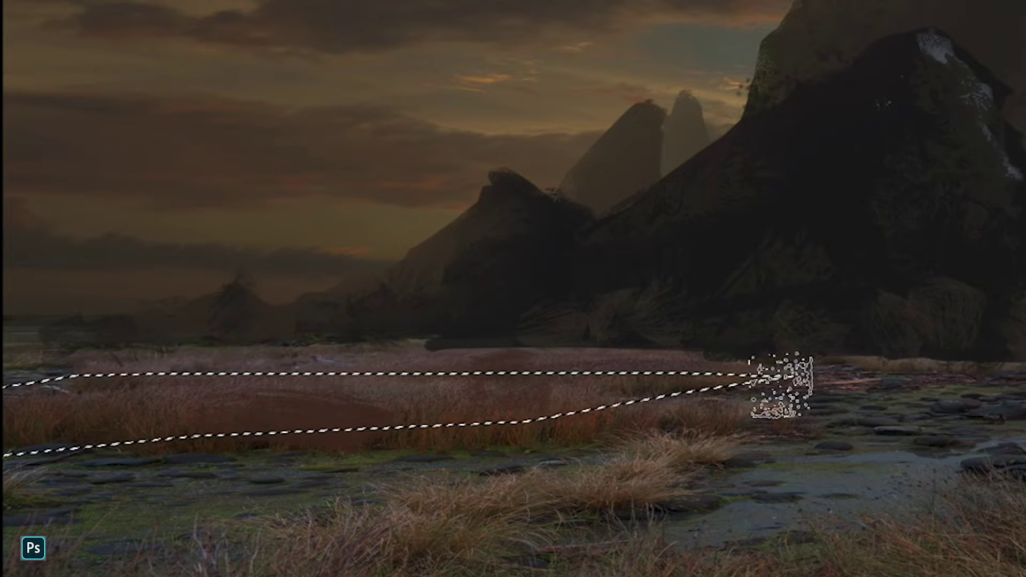
drag(732, 385, 470, 392)
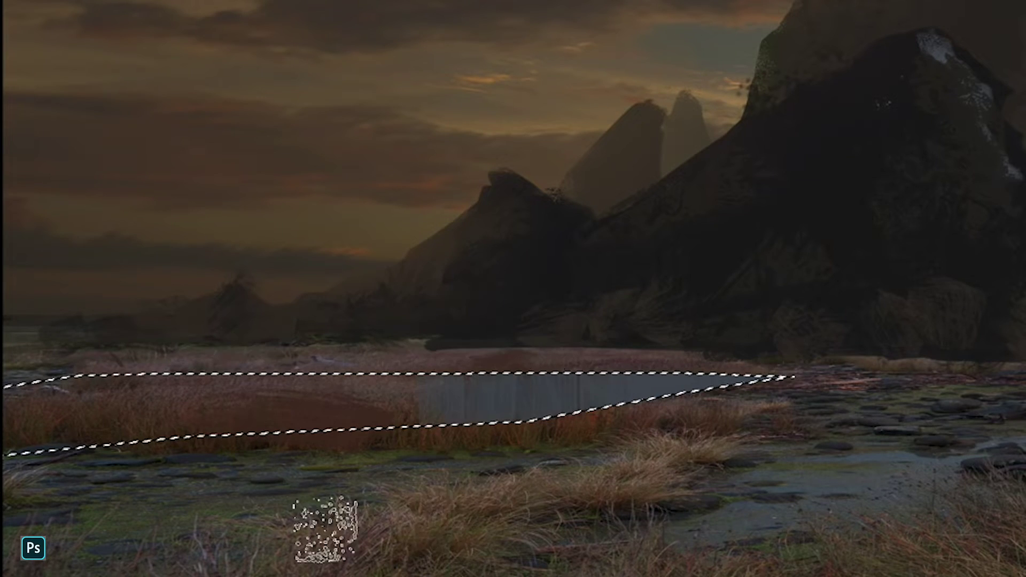
drag(746, 348, 276, 368)
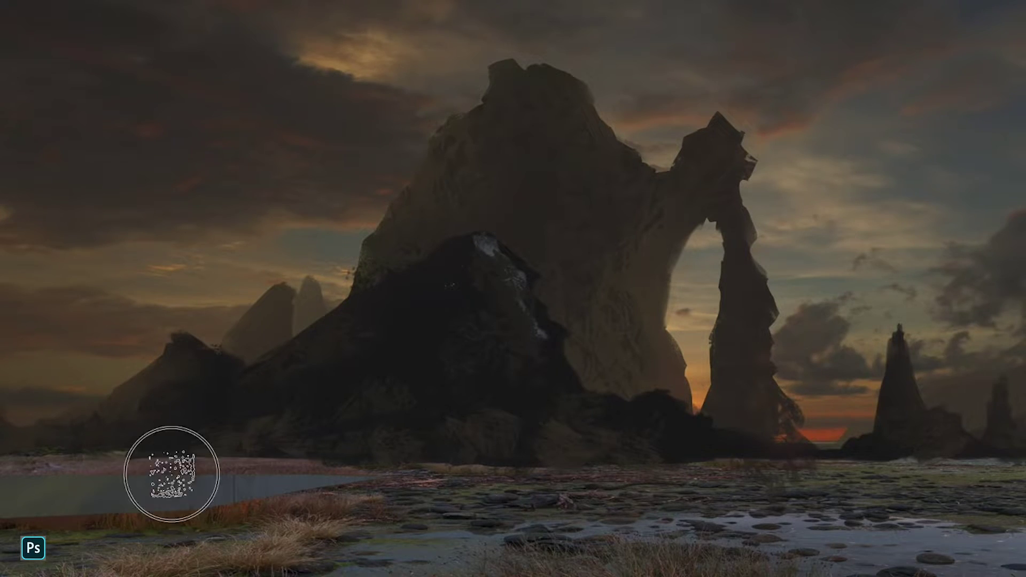
drag(171, 470, 131, 488)
drag(101, 527, 211, 504)
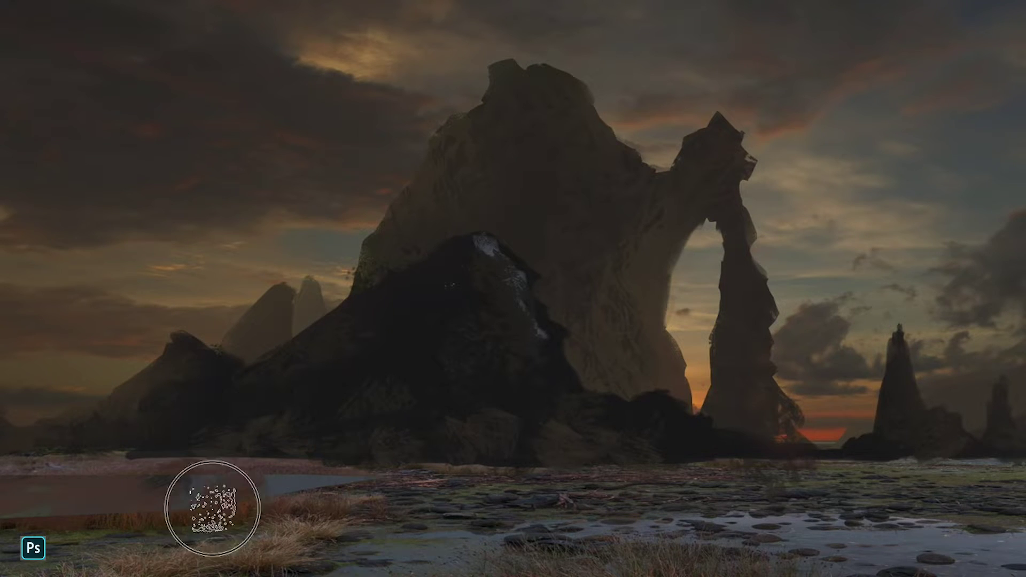
alt+click(417, 530)
mouse_move(192, 497)
mouse_down()
mouse_move(260, 478)
mouse_move(377, 499)
mouse_move(256, 514)
mouse_up()
alt+click(403, 484)
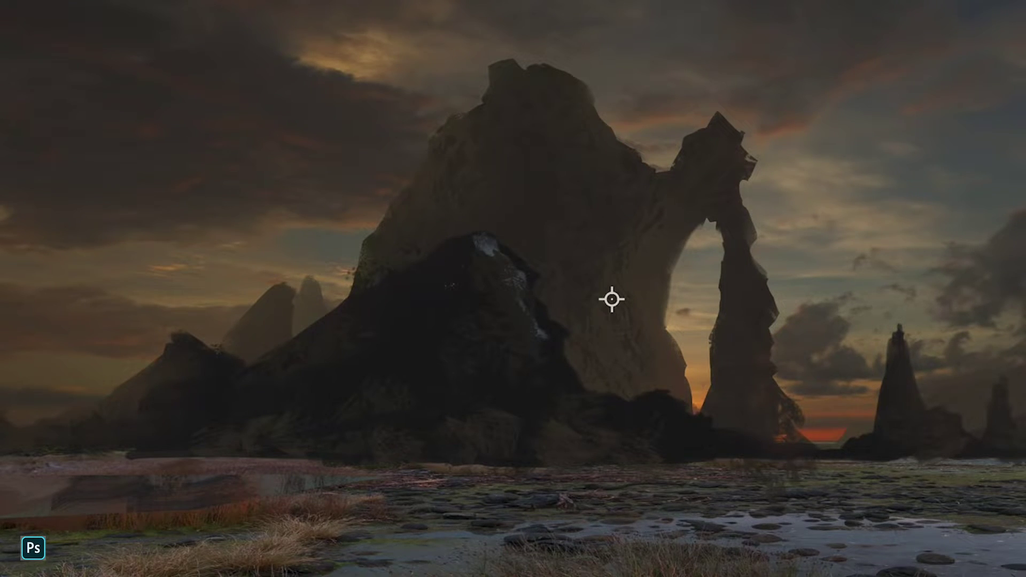
- Recrop the painting with the Crop tool, then brush brown dust around the arch base
key(c)
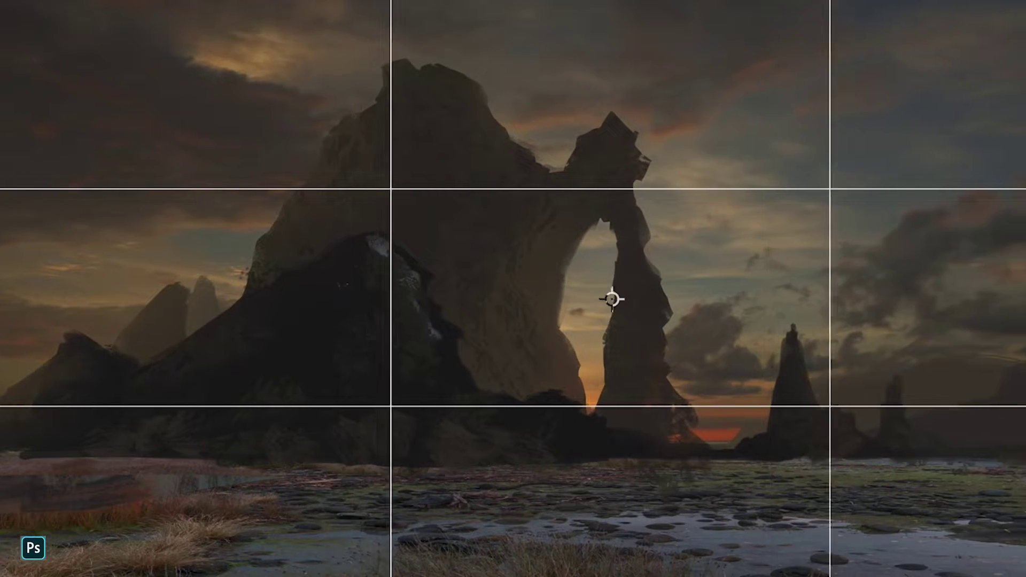
key(Return)
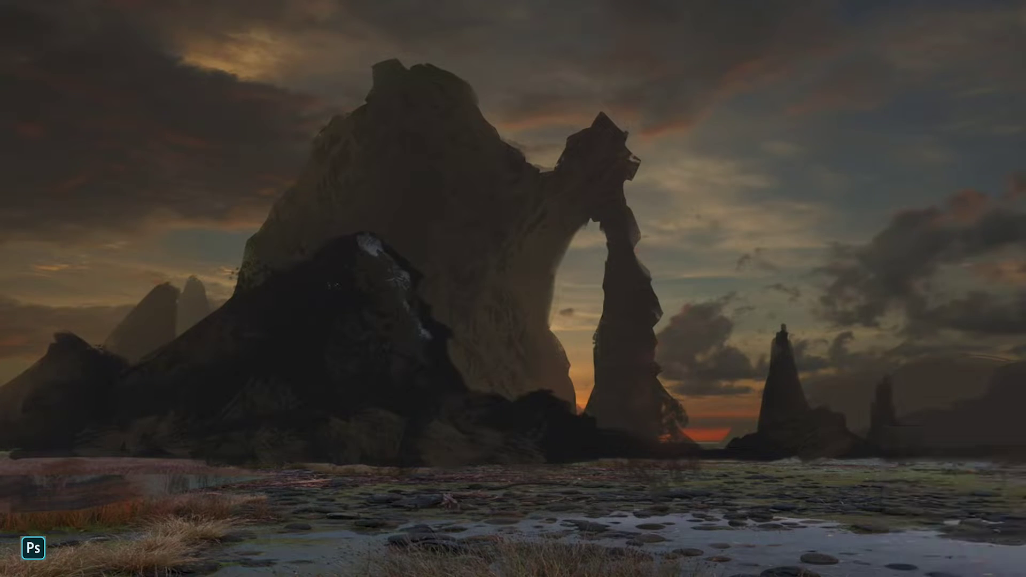
mouse_move(556, 447)
mouse_down()
mouse_move(579, 458)
mouse_move(996, 435)
mouse_move(1015, 401)
mouse_up()
- Blur the dust left of the arch vertically and speckle the fog with dark texture
mouse_move(459, 454)
mouse_down()
mouse_move(331, 470)
mouse_move(354, 423)
mouse_up()
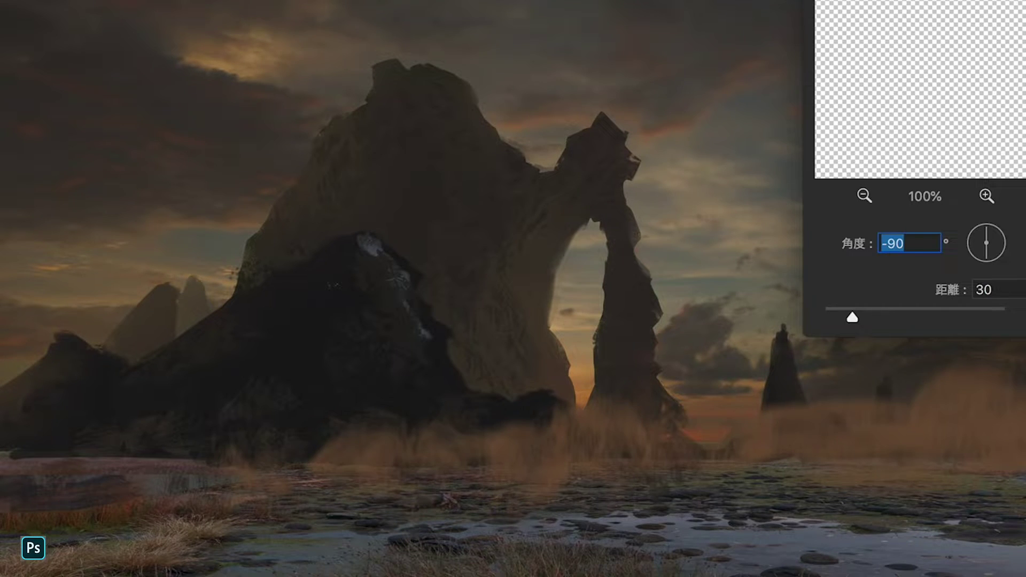
key(Return)
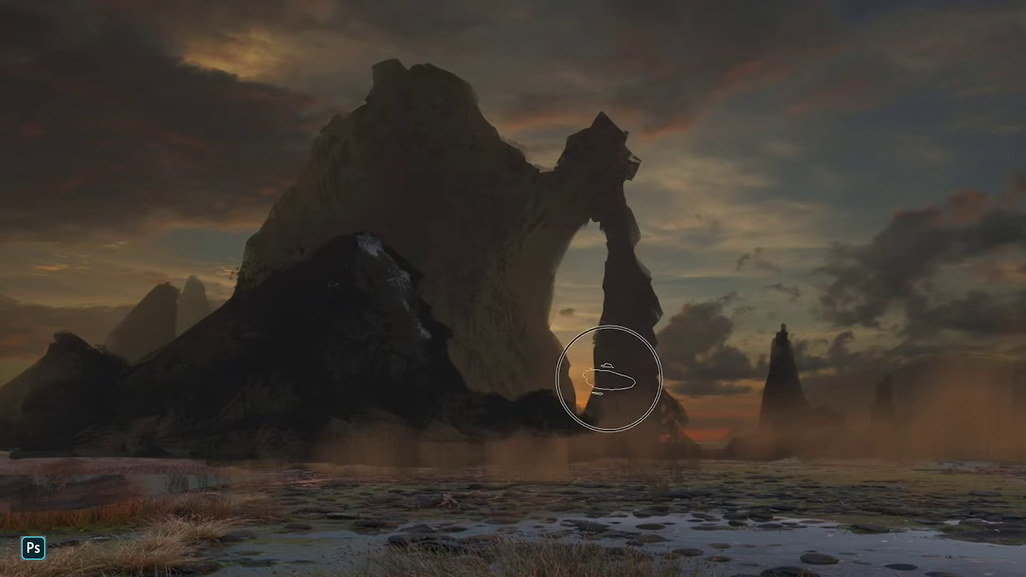
drag(947, 386, 1000, 367)
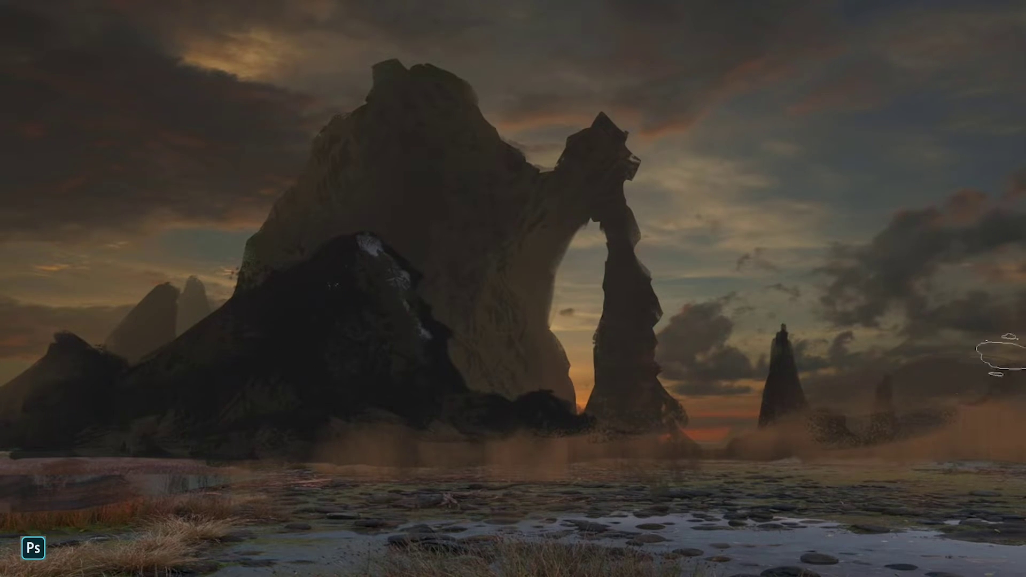
- Darken the spire-base rocks, then spread speckle over fog and rocks with a much larger brush
drag(881, 362, 795, 415)
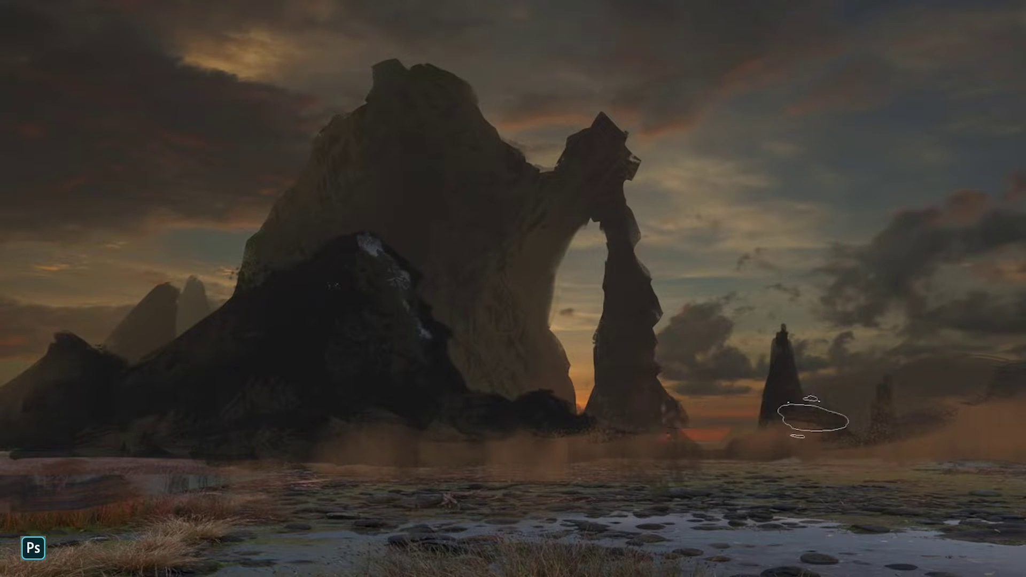
drag(934, 428, 970, 397)
key(bracketright)
key(bracketright)
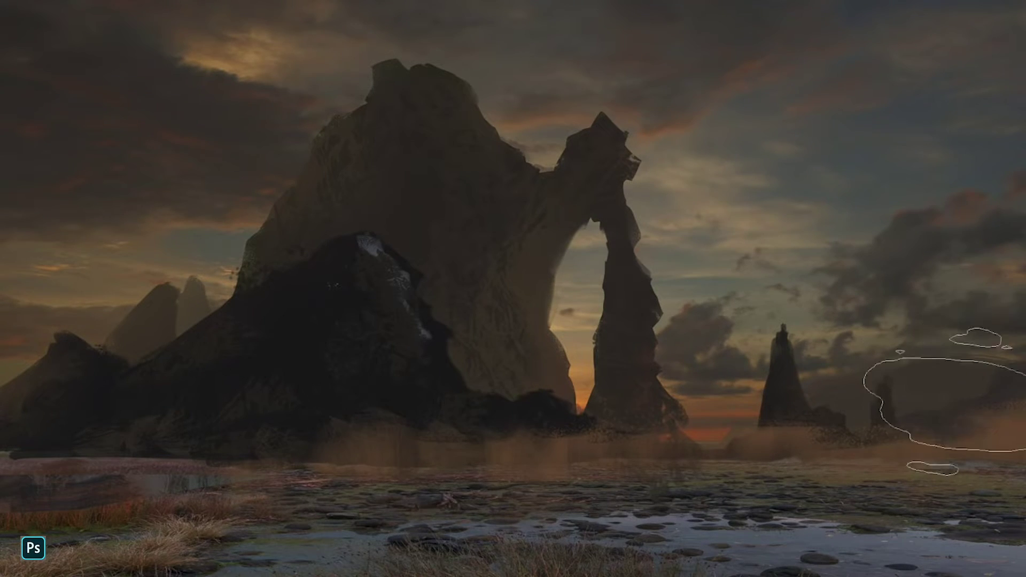
key(bracketright)
mouse_move(310, 400)
mouse_down()
mouse_move(263, 419)
mouse_move(538, 500)
mouse_up()
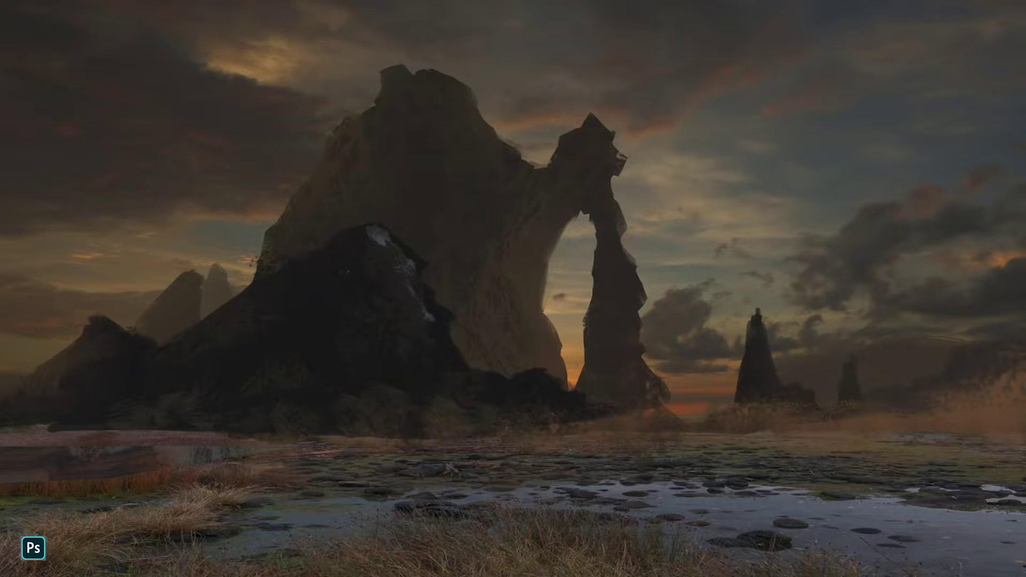
- Reduce the brush to 142 px in the Brush Preset picker
right_click(651, 334)
scroll(847, 535, down, 2)
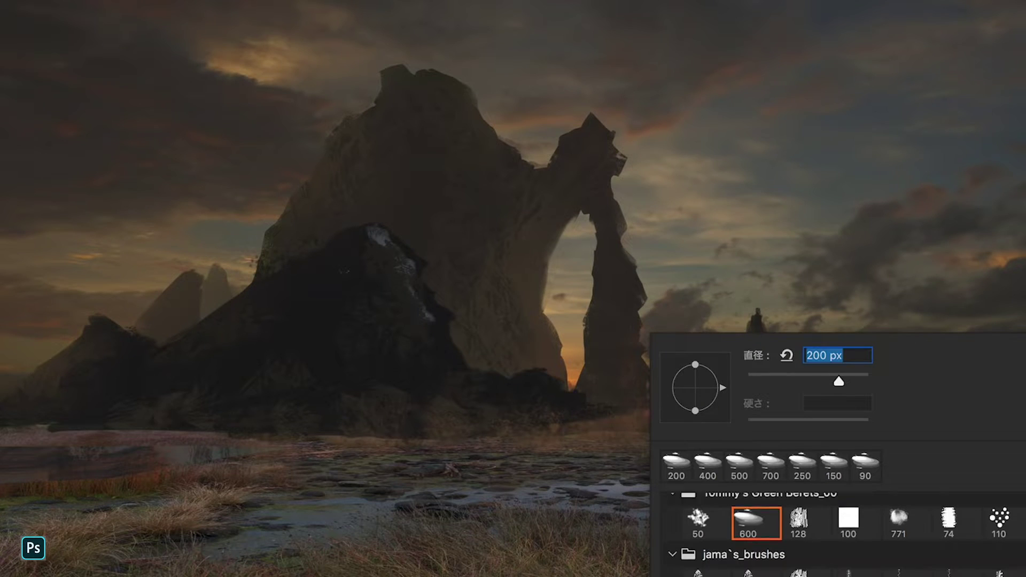
scroll(847, 534, down, 3)
scroll(847, 534, down, 2)
scroll(847, 535, down, 2)
scroll(847, 535, down, 2)
scroll(847, 535, down, 2)
scroll(847, 534, down, 3)
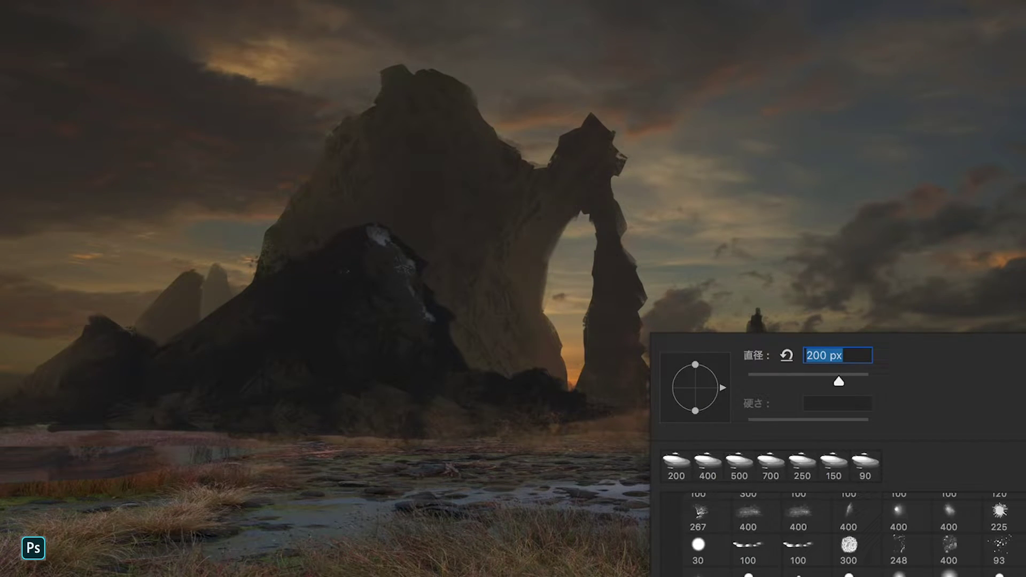
mouse_move(838, 381)
mouse_down()
mouse_move(855, 381)
mouse_move(821, 381)
mouse_up()
key(Return)
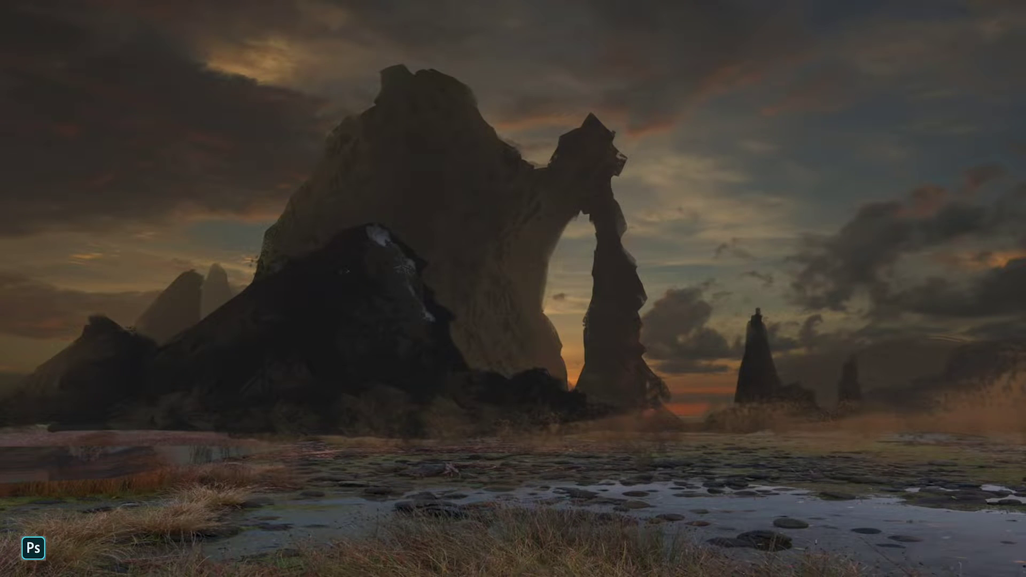
- Browse the presets for a stamp brush and stamp the first black ship shape
right_click(764, 320)
scroll(898, 513, down, 5)
scroll(898, 513, down, 5)
scroll(898, 513, down, 5)
scroll(898, 513, down, 5)
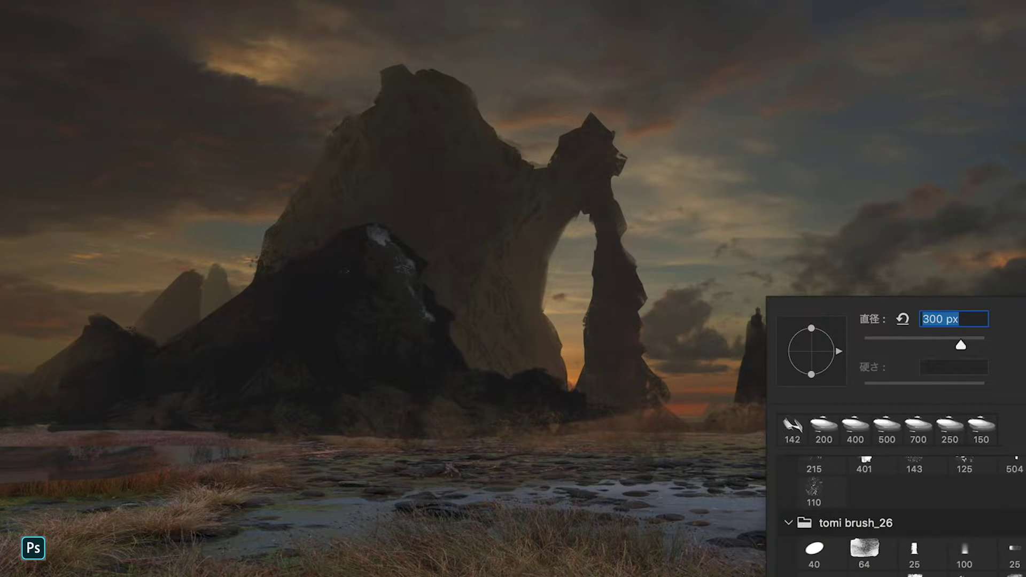
key(Return)
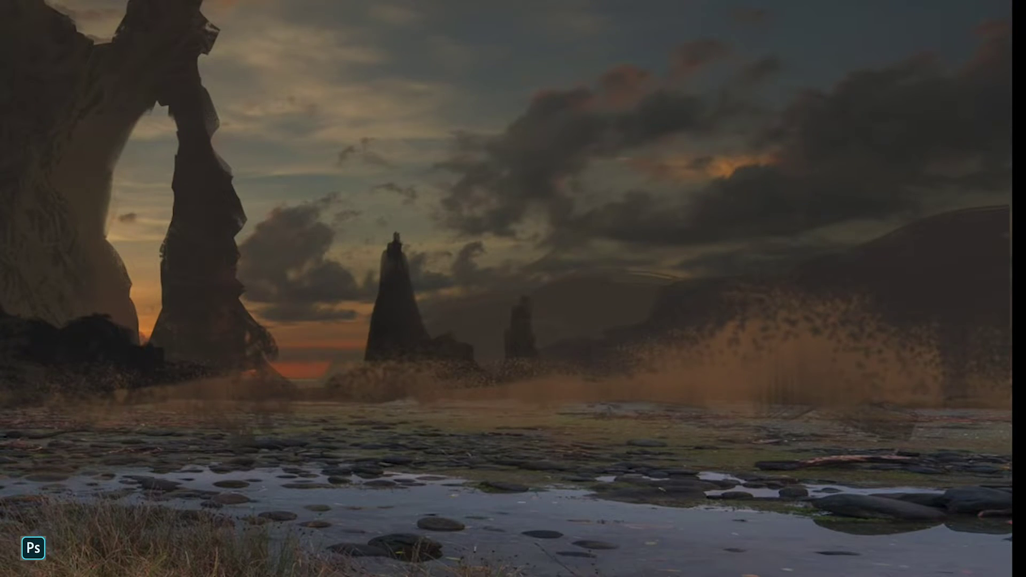
click(310, 363)
- Stamp a trail of black ship shapes across the flat and up the right side
mouse_move(308, 381)
mouse_down()
mouse_move(499, 321)
mouse_move(595, 367)
mouse_move(618, 251)
mouse_move(748, 299)
mouse_up()
mouse_move(798, 339)
mouse_down()
mouse_move(664, 369)
mouse_move(793, 120)
mouse_up()
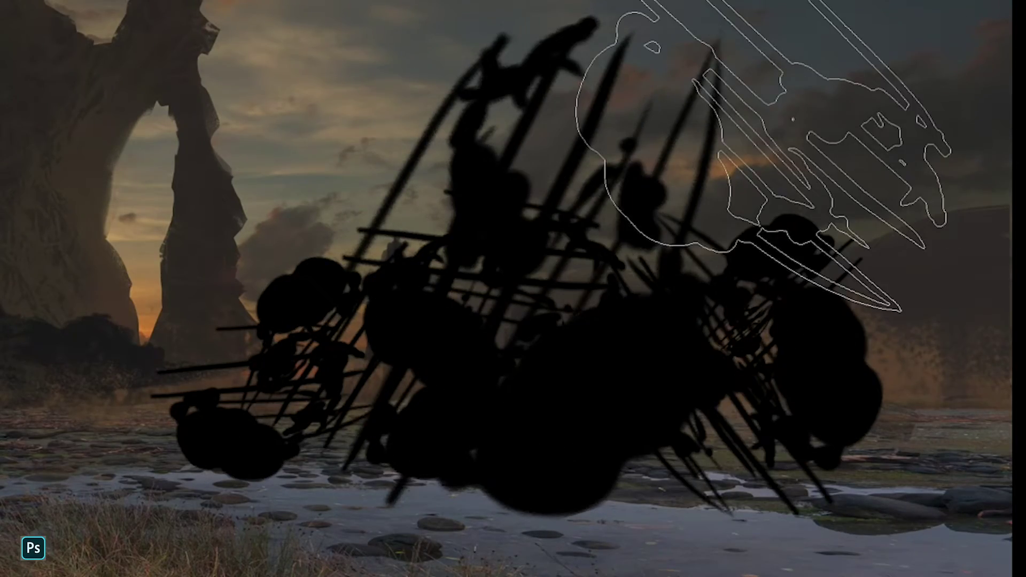
right_click(535, 230)
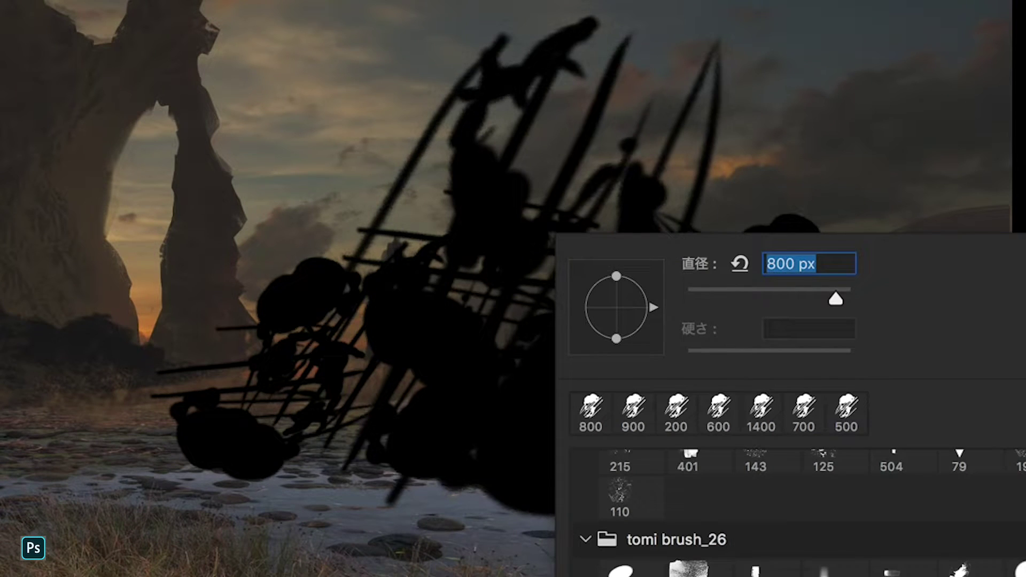
- Browse further brush presets, then shift the black ship shapes up and left
scroll(802, 513, down, 3)
scroll(802, 513, down, 3)
scroll(802, 513, down, 3)
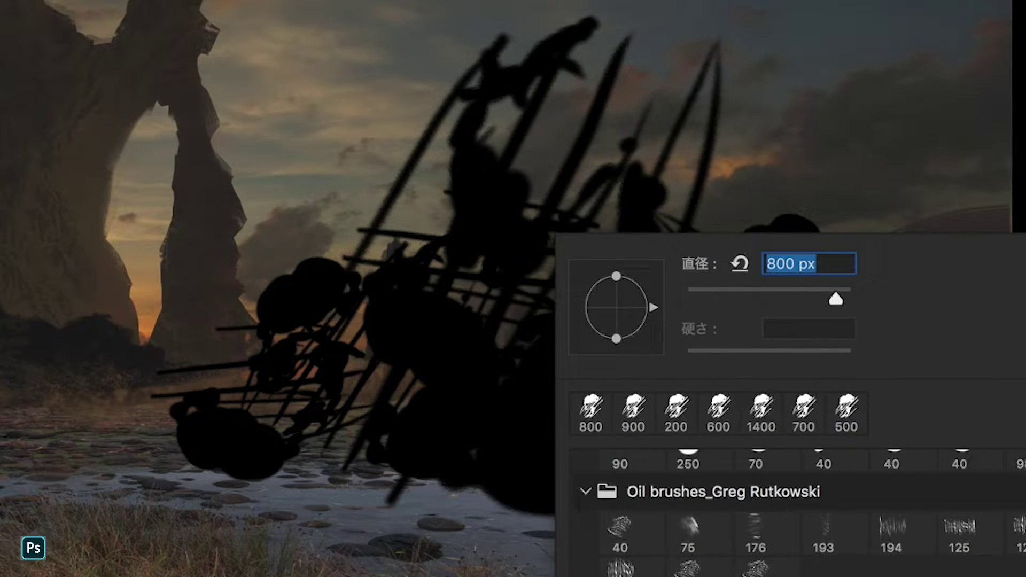
scroll(801, 513, down, 3)
scroll(802, 513, down, 3)
scroll(801, 513, down, 3)
scroll(802, 513, down, 3)
scroll(802, 513, down, 3)
scroll(802, 513, down, 3)
scroll(802, 513, down, 3)
scroll(801, 513, down, 3)
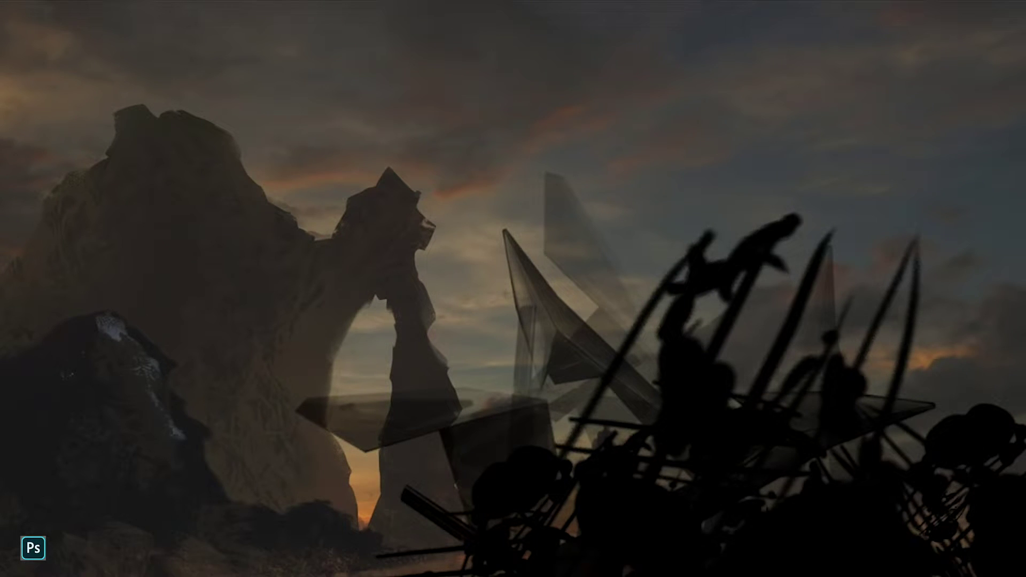
drag(855, 347, 705, 103)
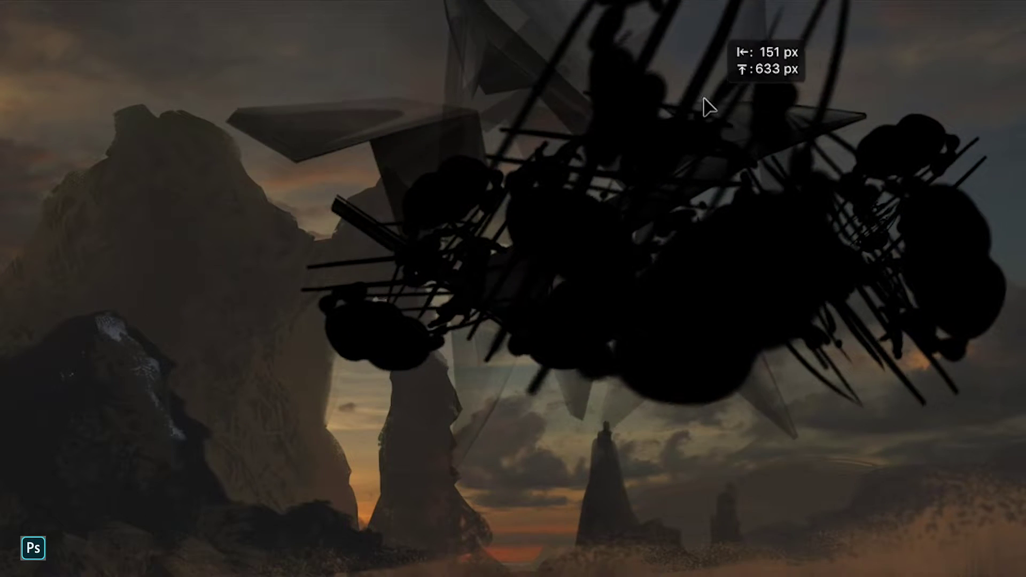
- Squash the ship shapes, tilt them about 15°, and move them up and left
key(ctrl+t)
drag(604, 1, 604, 98)
drag(667, 211, 667, 119)
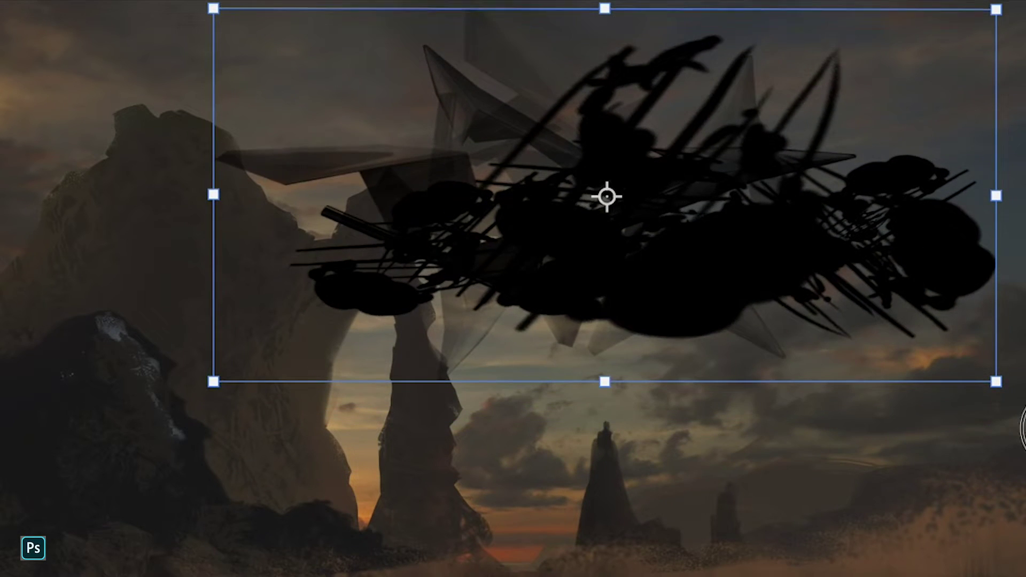
drag(1021, 423, 751, 470)
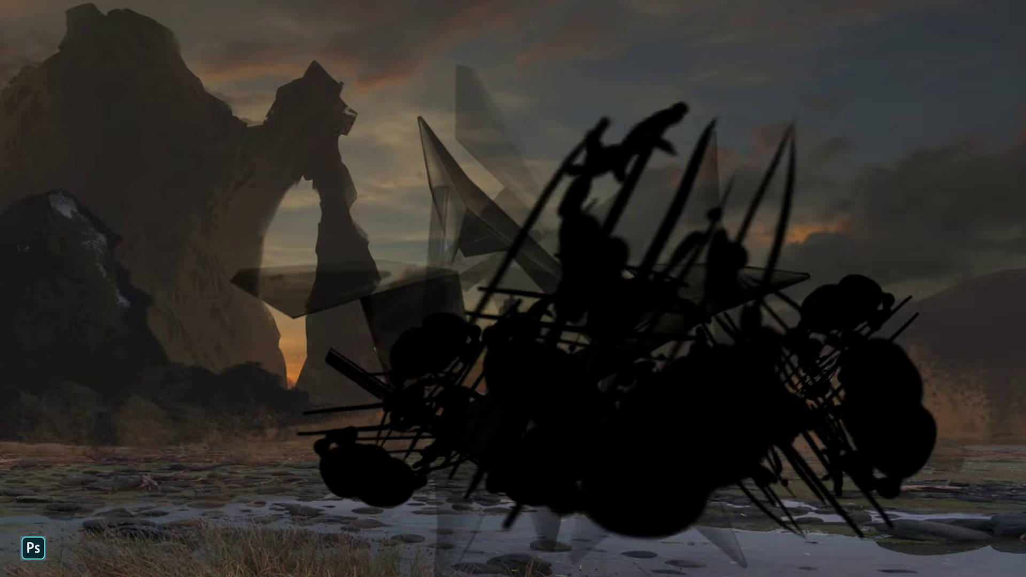
drag(664, 252, 614, 14)
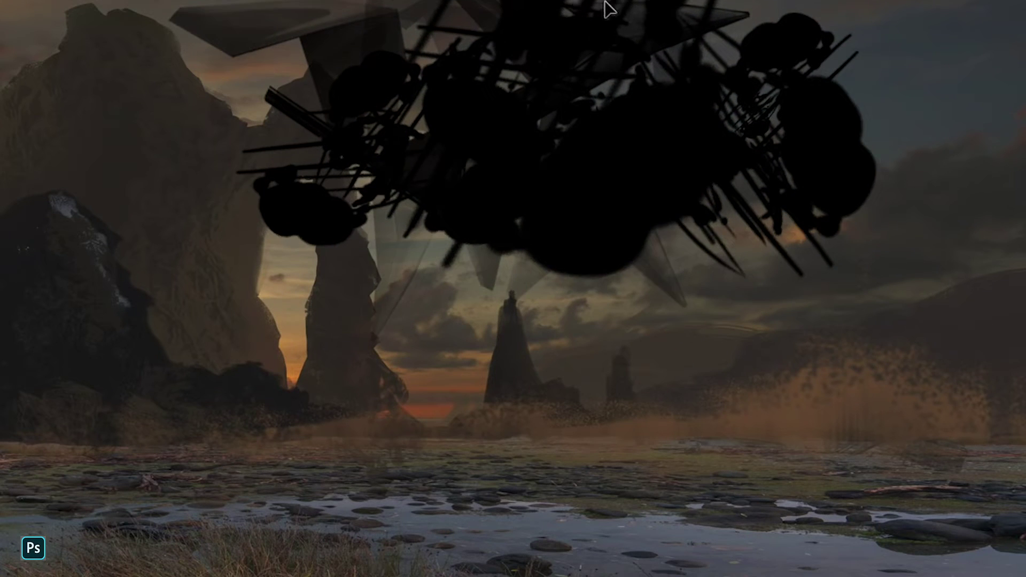
- Flatten the ship further and rotate it upside down, committing the transform
key(ctrl+t)
drag(864, 337, 864, 255)
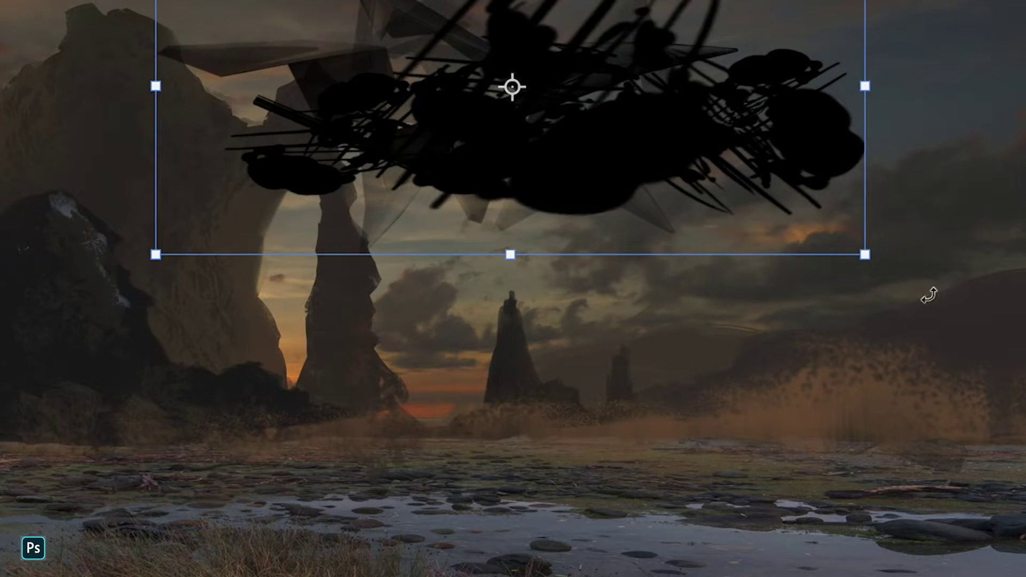
drag(893, 315, 354, 18)
key(Return)
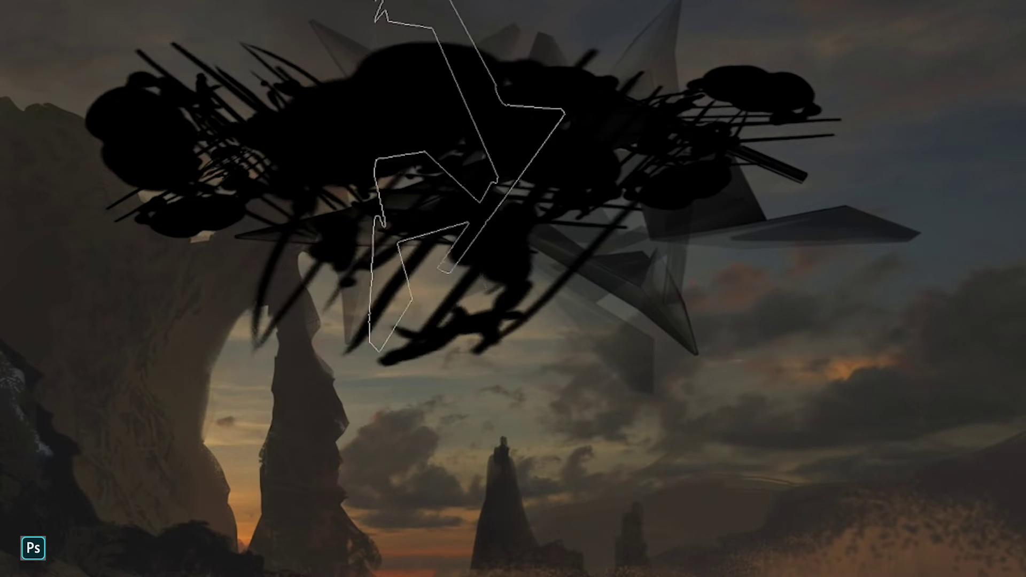
- Select the 600 px textured brush from Tommy's Green Berets_00 presets
right_click(470, 237)
scroll(774, 508, up, 5)
click(619, 518)
key(Return)
- Paint several long dark vertical legs from the ship down to the ground
drag(464, 241, 463, 529)
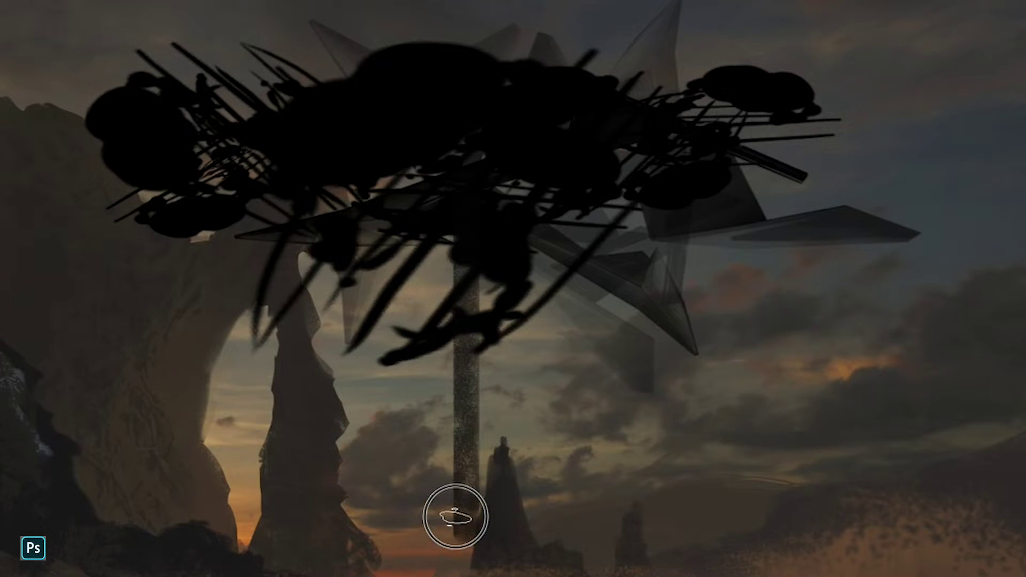
drag(419, 238, 454, 401)
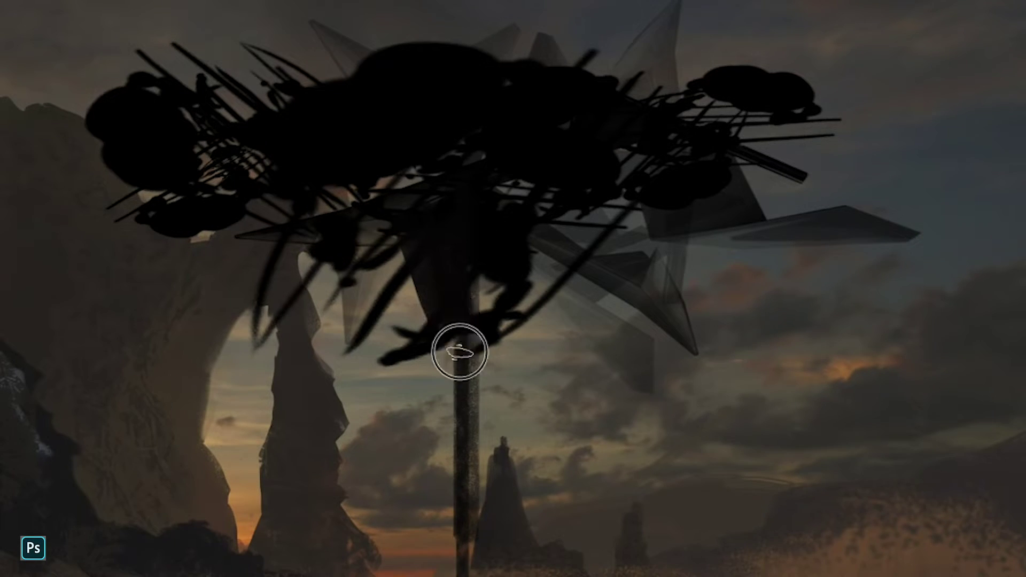
drag(441, 344, 441, 572)
drag(443, 369, 444, 465)
drag(529, 273, 521, 468)
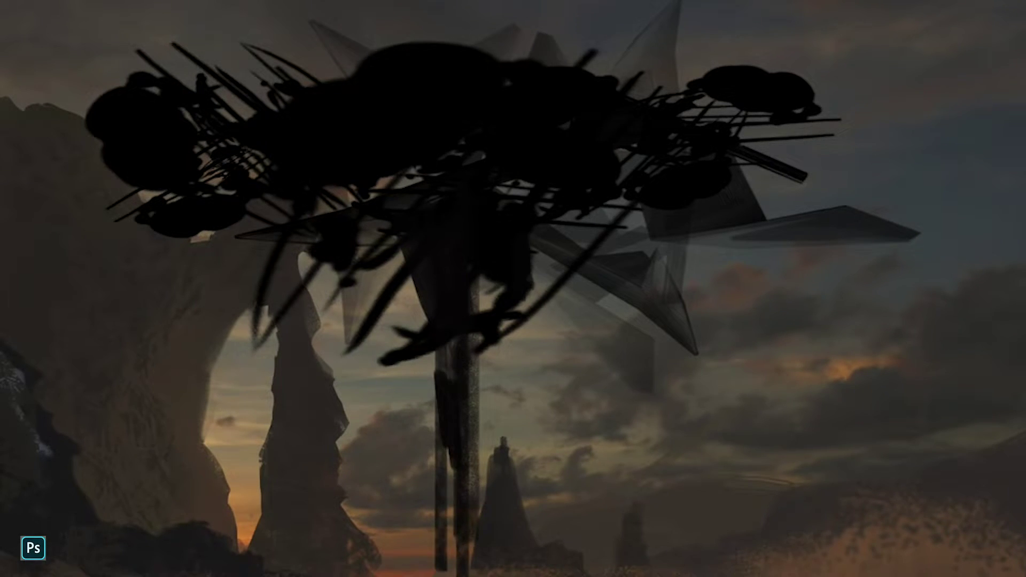
drag(556, 241, 518, 574)
mouse_move(515, 329)
mouse_down()
mouse_move(514, 497)
mouse_move(504, 520)
mouse_up()
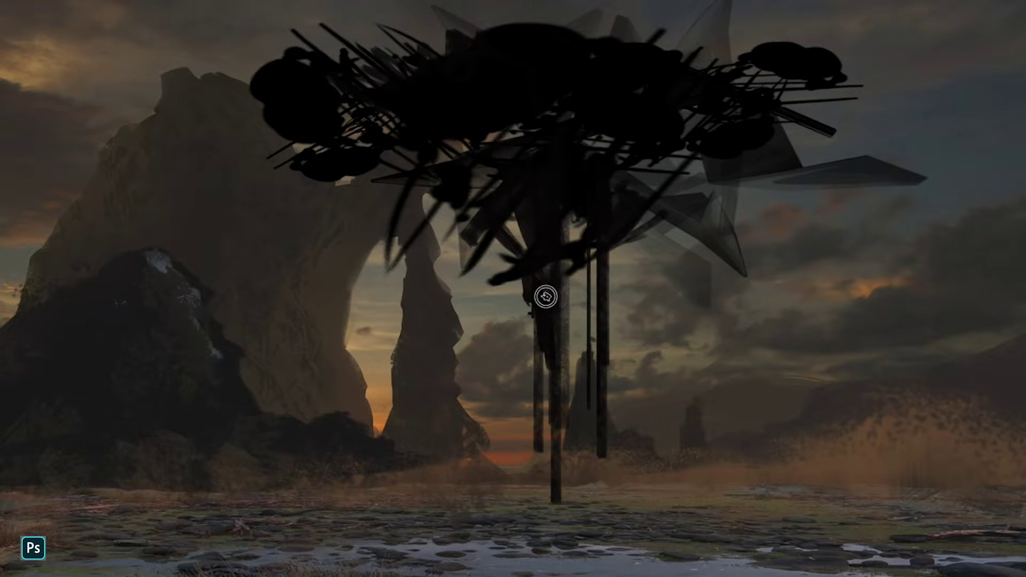
- Fill the ship's translucent triangle and lighter body gaps with dark paint, adding a spike
mouse_move(545, 293)
mouse_down()
mouse_move(774, 140)
mouse_move(877, 171)
mouse_up()
mouse_move(328, 161)
mouse_down()
mouse_move(220, 174)
mouse_move(284, 170)
mouse_up()
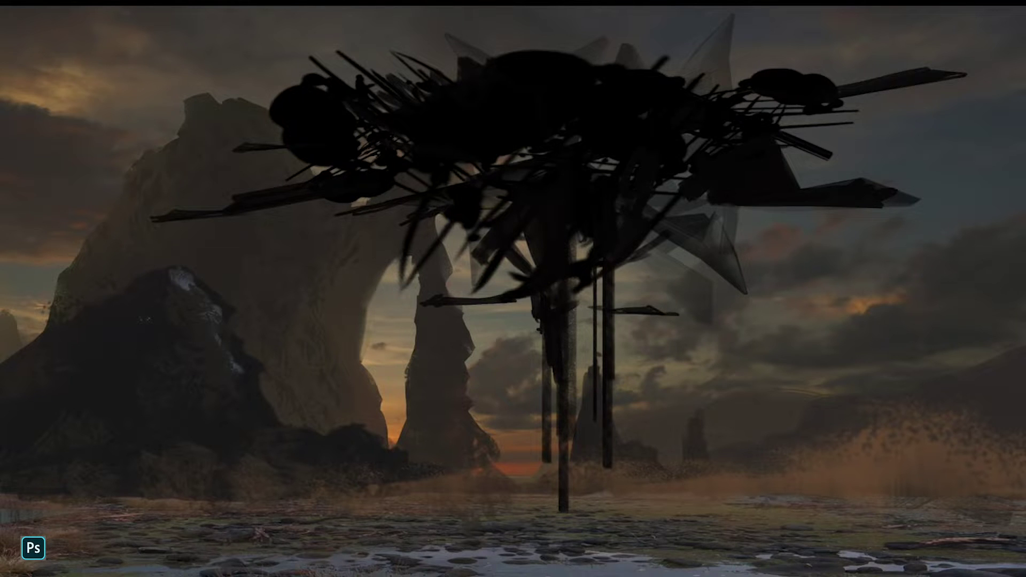
mouse_move(466, 159)
mouse_down()
mouse_move(393, 165)
mouse_move(339, 46)
mouse_up()
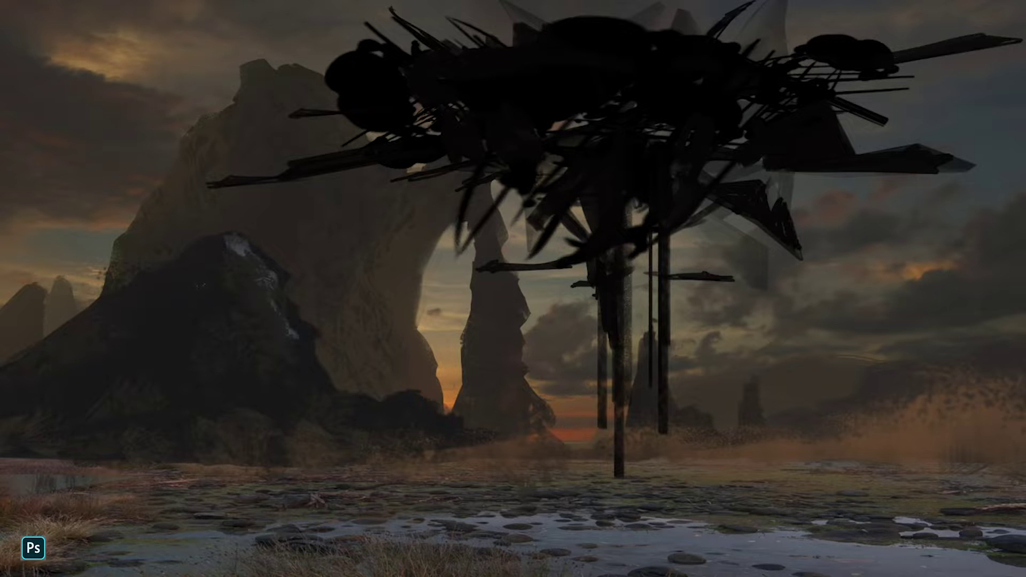
mouse_move(504, 182)
mouse_down()
mouse_move(465, 222)
mouse_move(471, 230)
mouse_up()
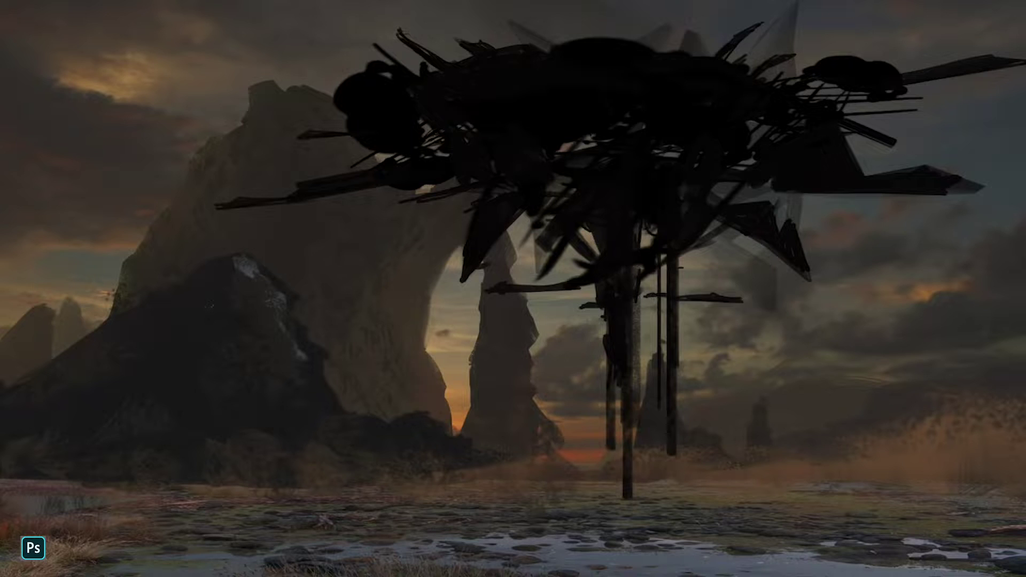
- Set brush size to 4 and refine the lower leg and detail near the right spike
right_click(633, 449)
text(4)
key(Escape)
drag(630, 436, 630, 500)
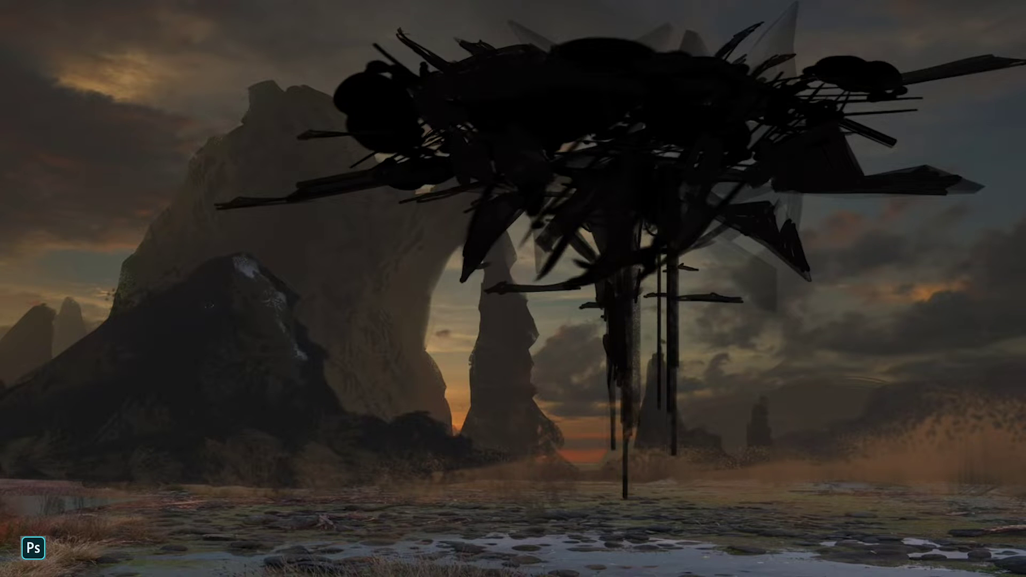
drag(772, 224, 796, 256)
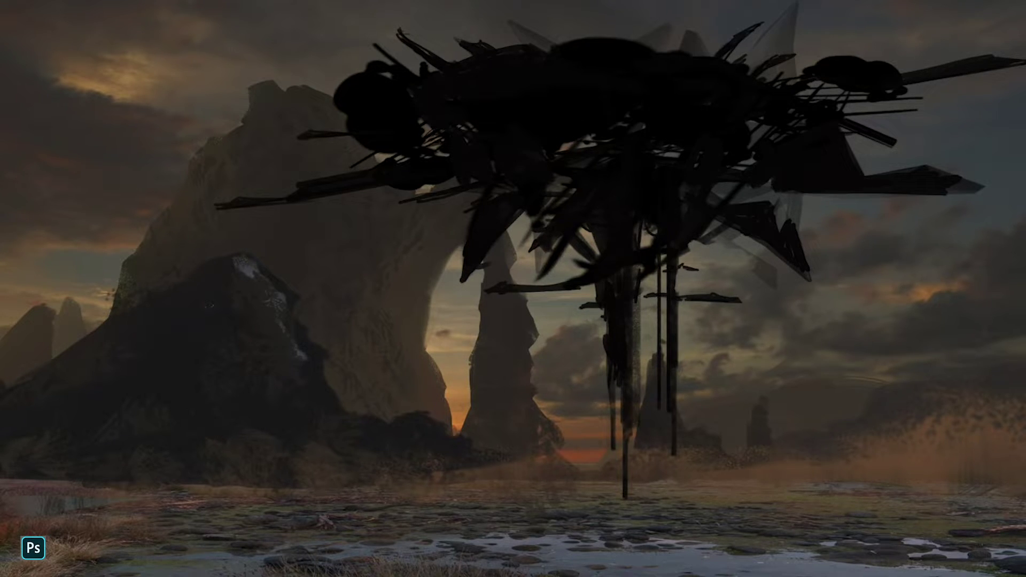
- Haze the ship's left underside and soften its upper body with a smaller brush
right_click(516, 102)
key(Escape)
mouse_move(470, 188)
mouse_down()
mouse_move(548, 247)
mouse_move(504, 206)
mouse_move(469, 195)
mouse_move(515, 148)
mouse_up()
key(bracketleft)
key(bracketleft)
key(bracketleft)
mouse_move(517, 109)
mouse_down()
mouse_move(575, 96)
mouse_move(806, 183)
mouse_up()
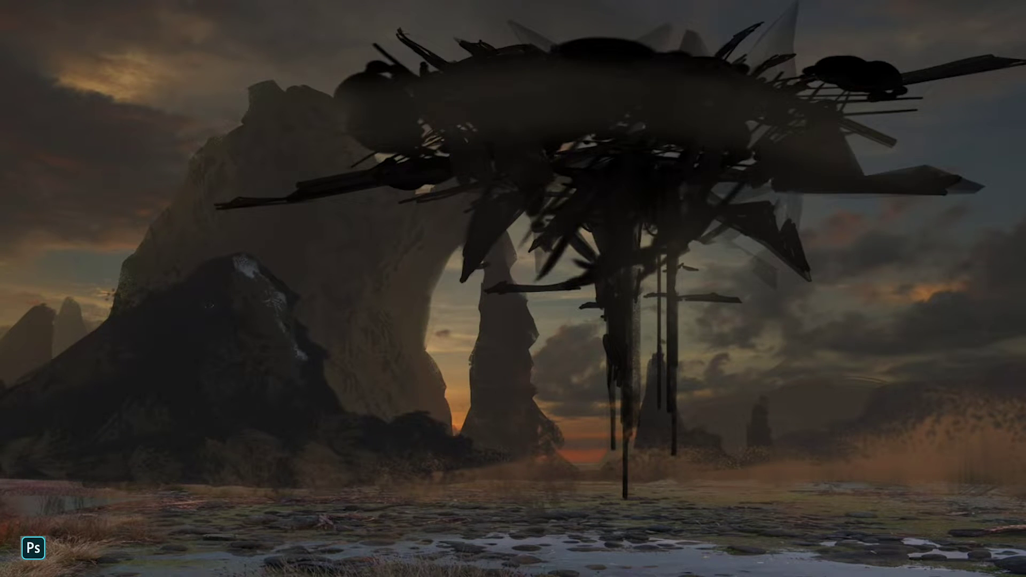
- Darken the ship's right side and paint orange glow on its arm tips
right_click(580, 289)
key(Return)
drag(695, 160, 807, 197)
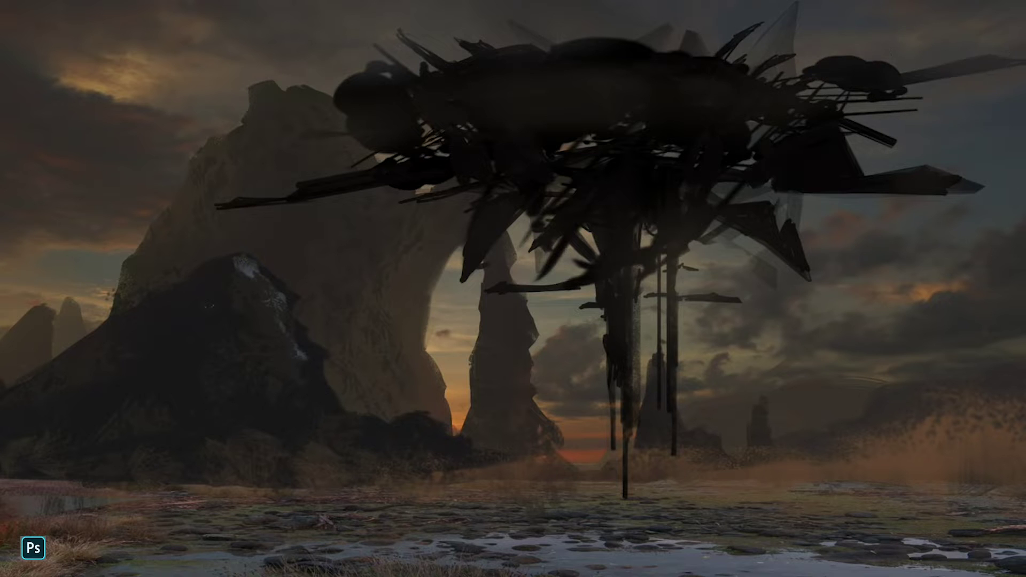
drag(1015, 65, 956, 65)
mouse_move(644, 307)
mouse_down()
mouse_move(545, 217)
mouse_move(522, 230)
mouse_up()
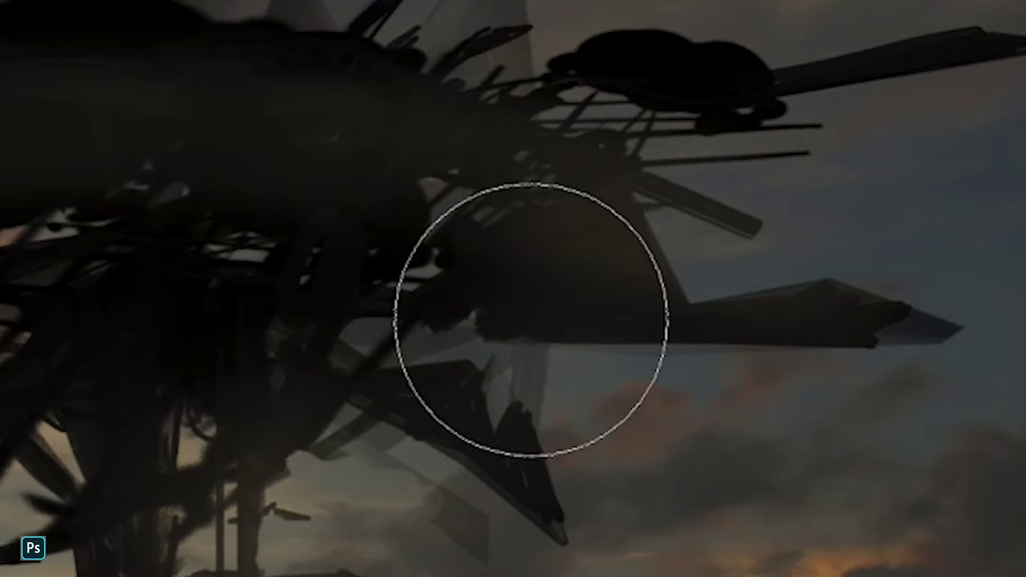
- Darken the fin, band the upper body, and extend the right spike to the edge
drag(530, 320, 591, 247)
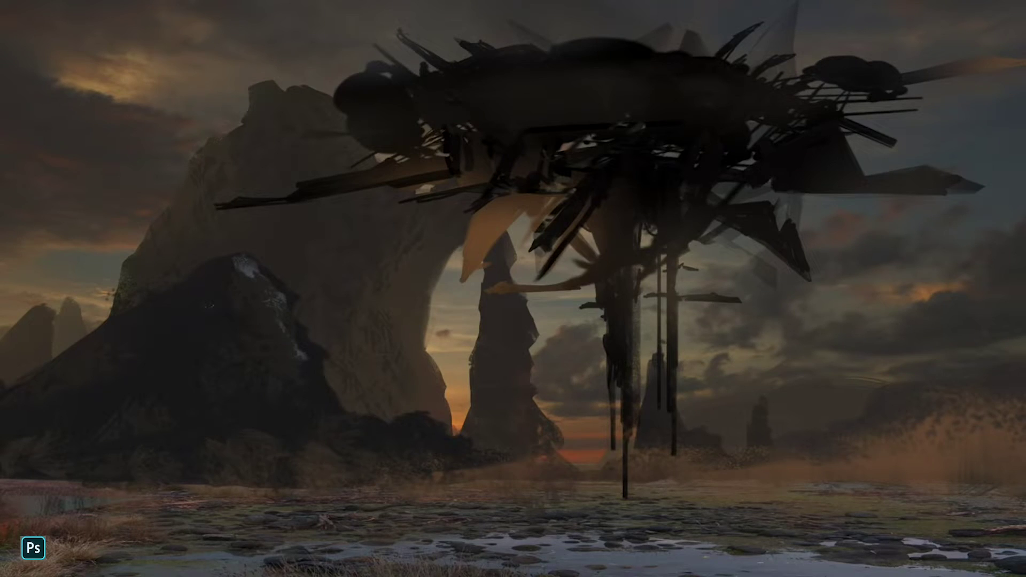
drag(526, 89, 716, 109)
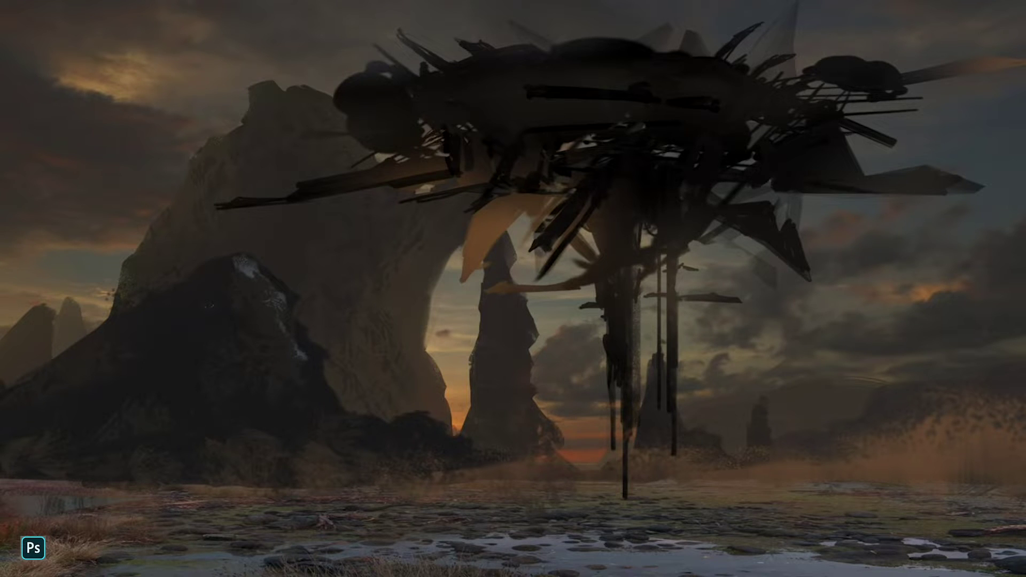
drag(908, 81, 1023, 60)
drag(907, 77, 1015, 58)
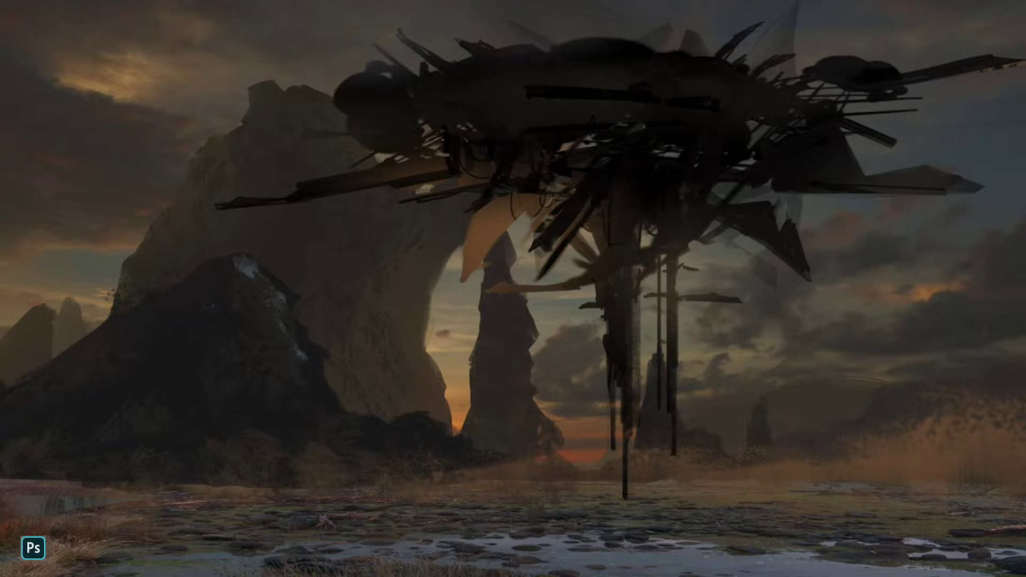
- Widen the strut beneath the ship
right_click(673, 128)
key(Escape)
drag(611, 174, 612, 216)
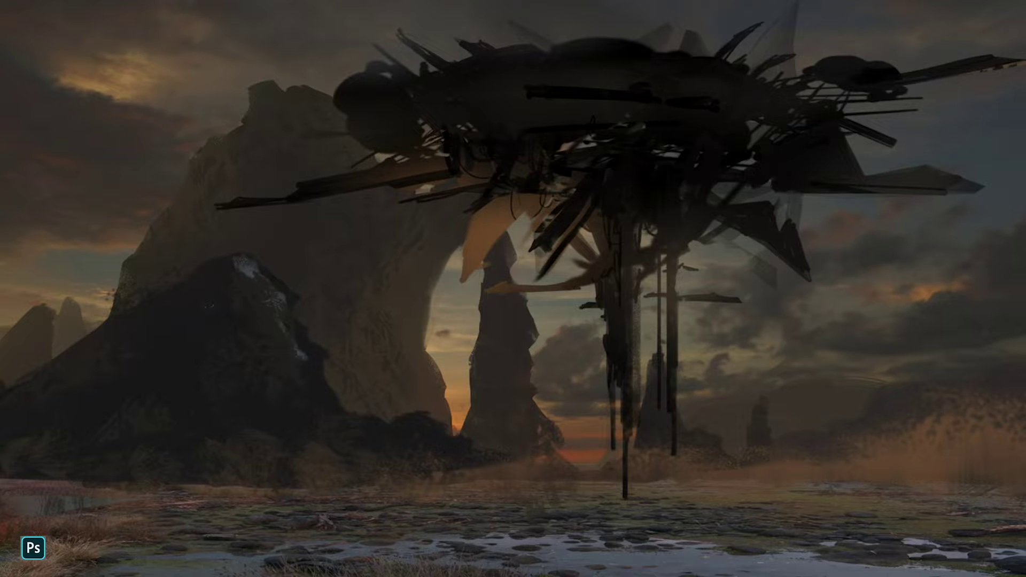
right_click(229, 238)
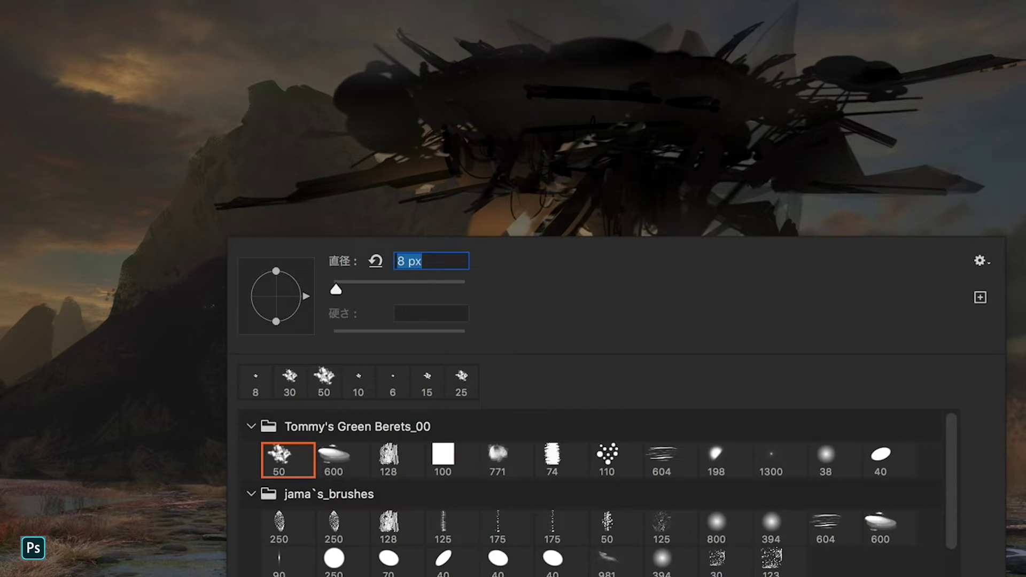
- Cover the pale spikes atop the ship using the soft 38 px brush with dark paint
click(825, 457)
key(Return)
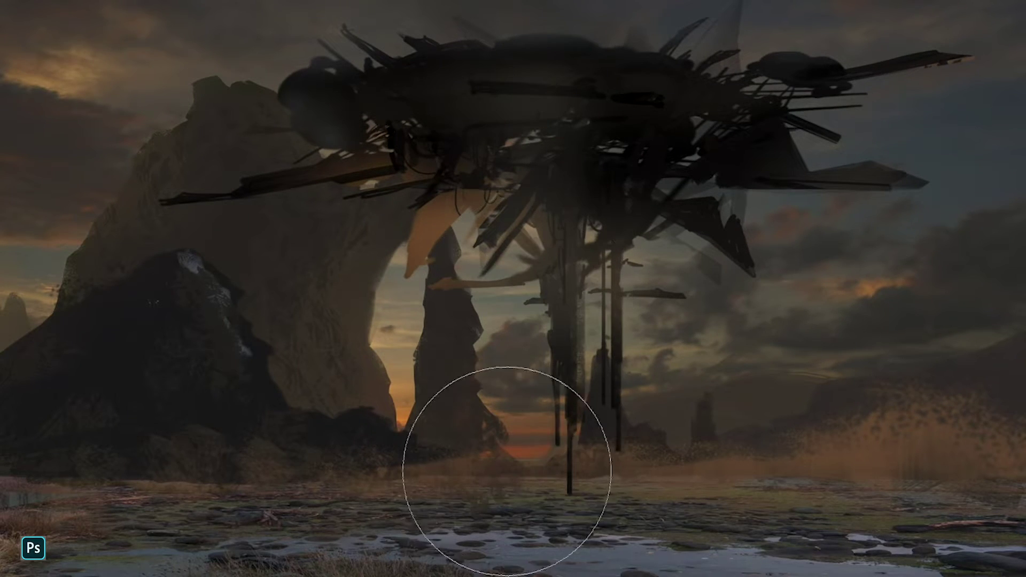
right_click(424, 187)
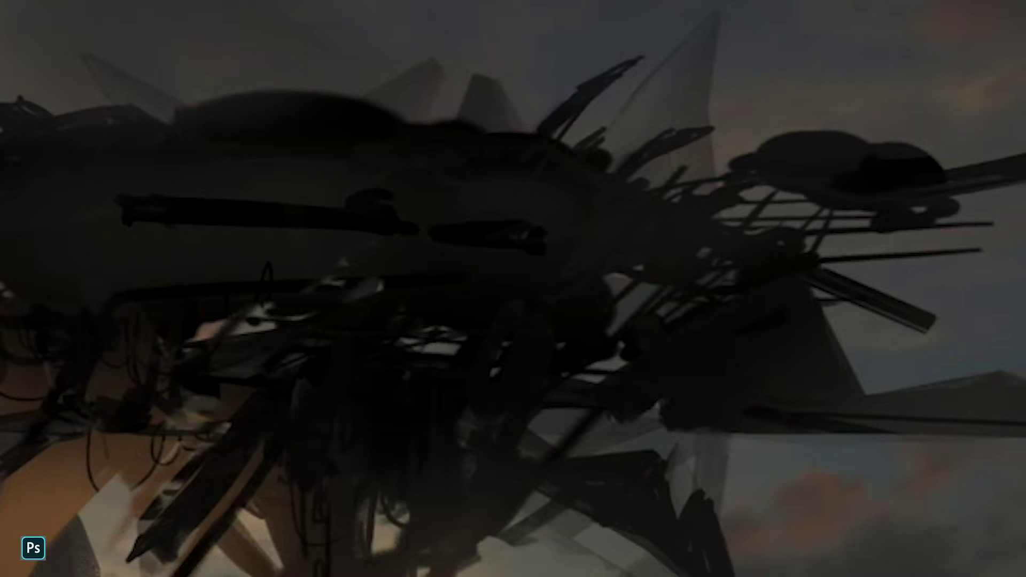
key(bracketleft)
drag(527, 39, 38, 0)
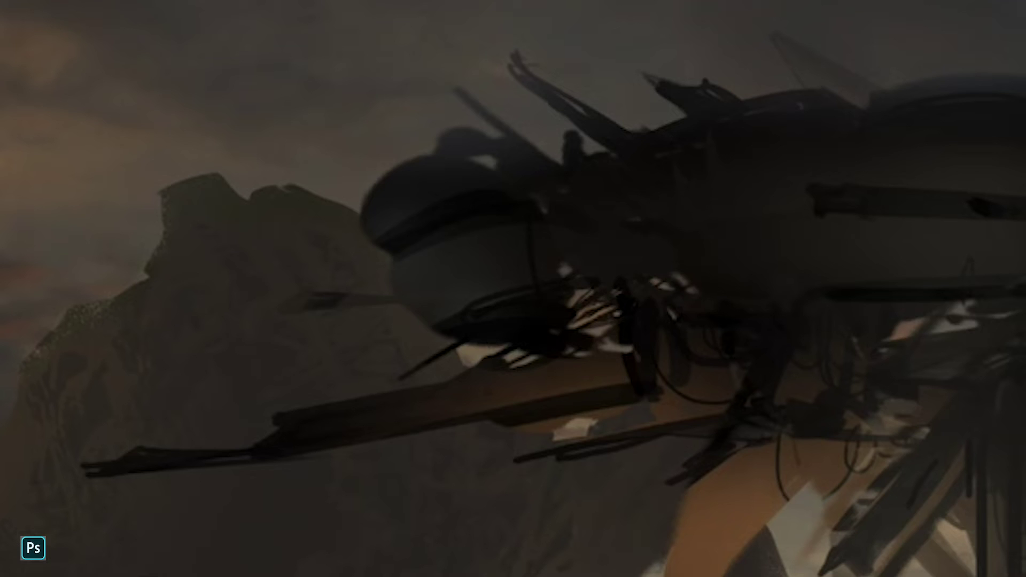
- Draw oval lamp selections beneath the ship's central pods
drag(612, 353, 460, 294)
drag(539, 308, 396, 277)
mouse_move(469, 293)
mouse_down()
mouse_move(527, 321)
mouse_move(508, 298)
mouse_up()
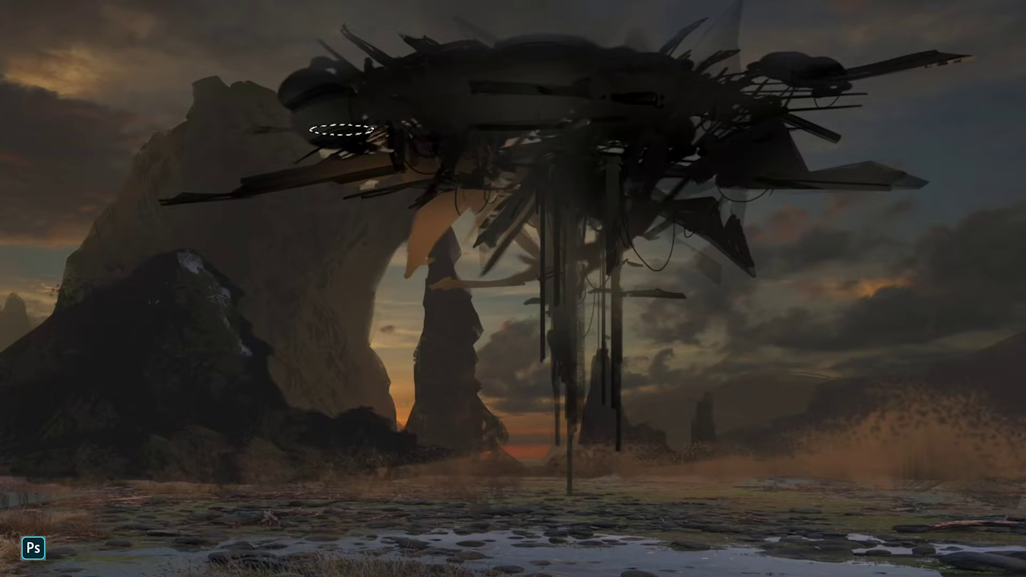
mouse_move(734, 182)
mouse_down()
mouse_move(762, 185)
mouse_move(726, 181)
mouse_move(762, 184)
mouse_up()
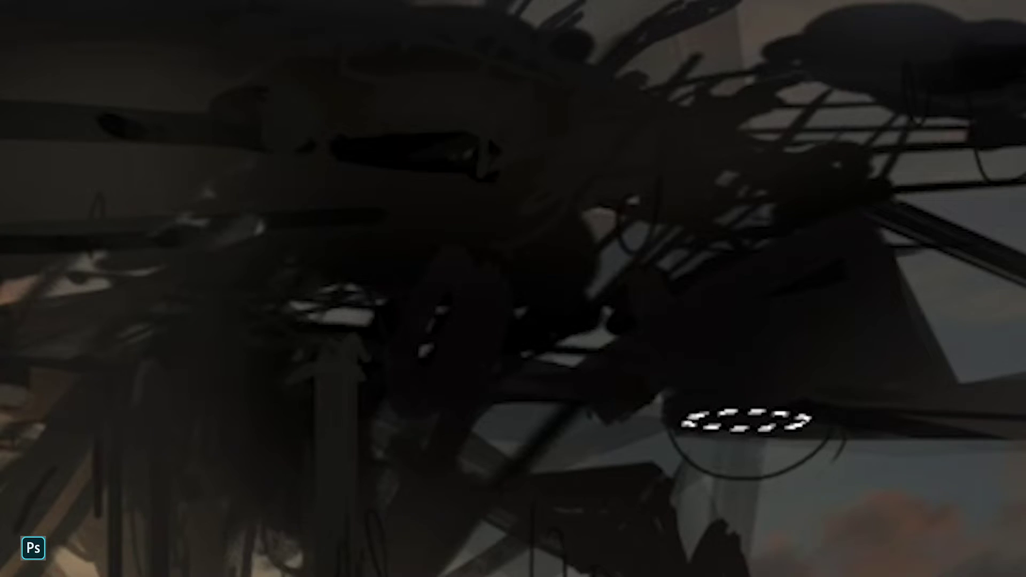
drag(428, 289, 527, 304)
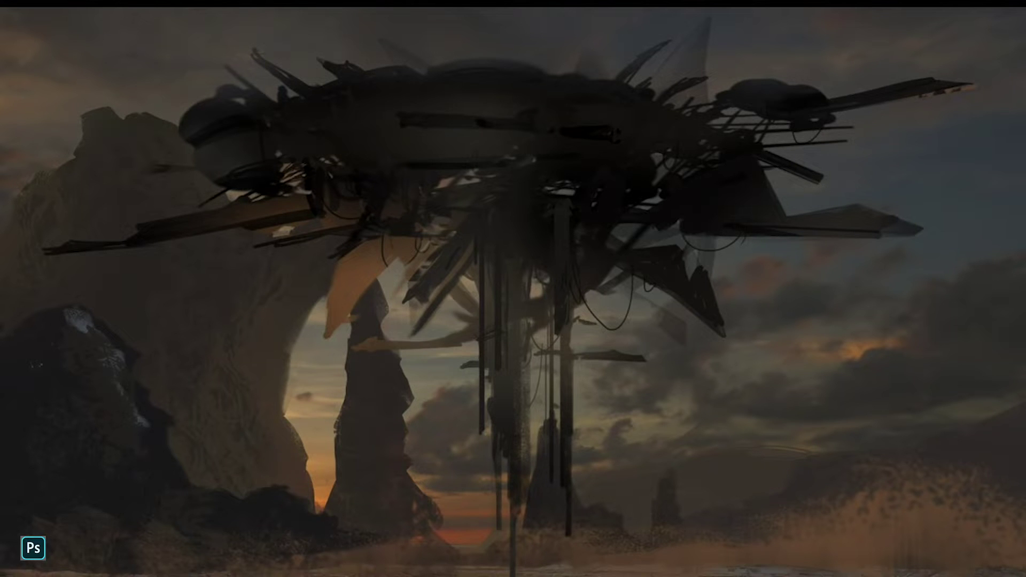
- Add lamp ovals on the left pod and another small pod, then deselect
drag(230, 169, 303, 183)
drag(197, 157, 290, 182)
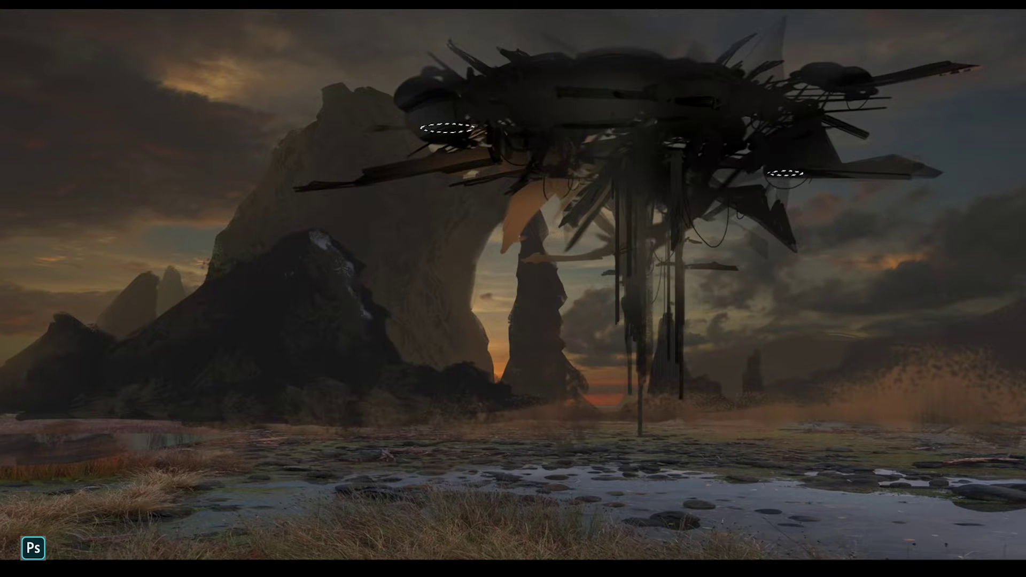
mouse_move(700, 138)
mouse_down()
mouse_move(728, 144)
mouse_move(706, 153)
mouse_up()
key(ctrl+d)
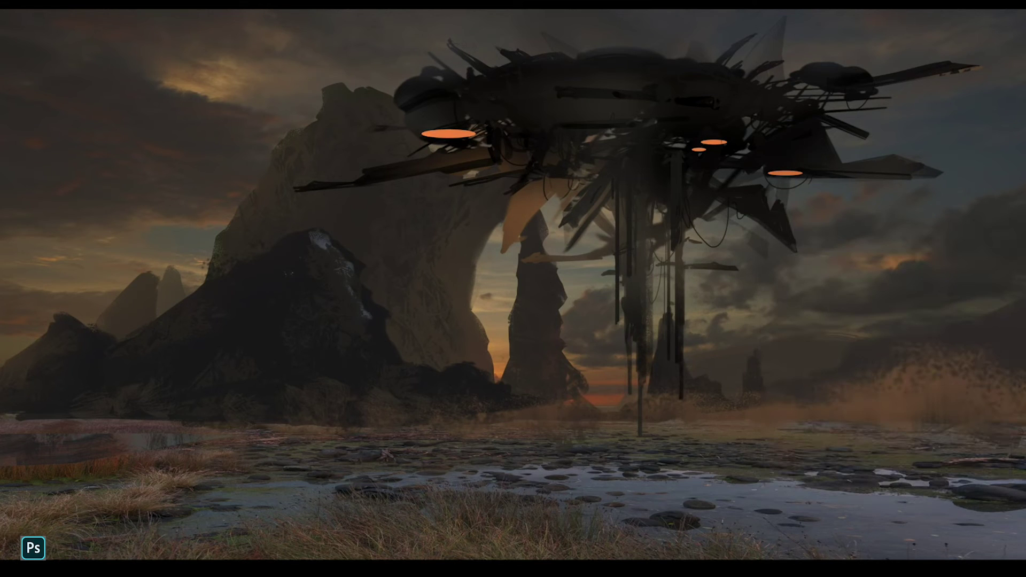
key(b)
right_click(595, 188)
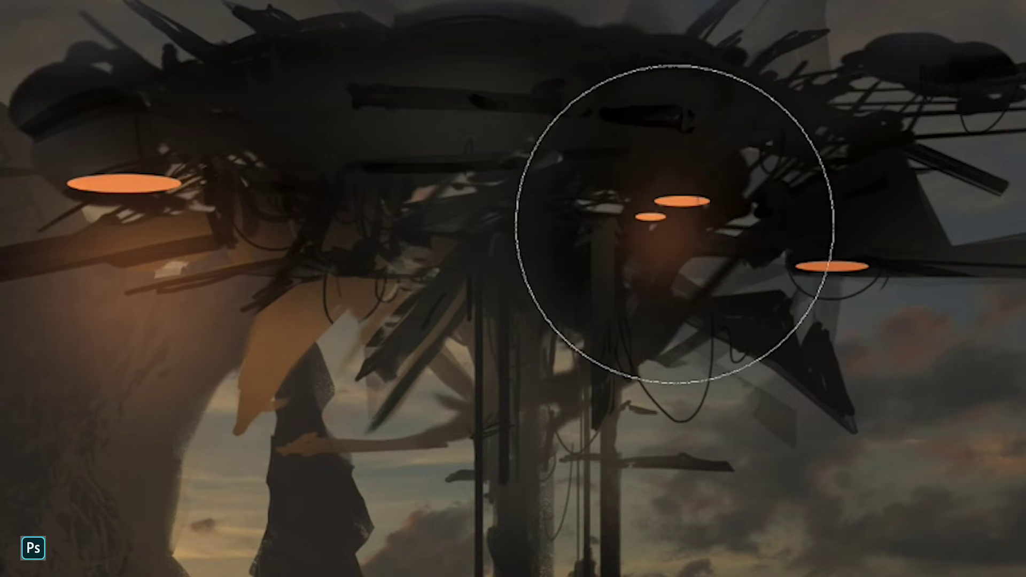
- Paint soft orange glows around two lamps and darken the upper-right lattice
click(837, 337)
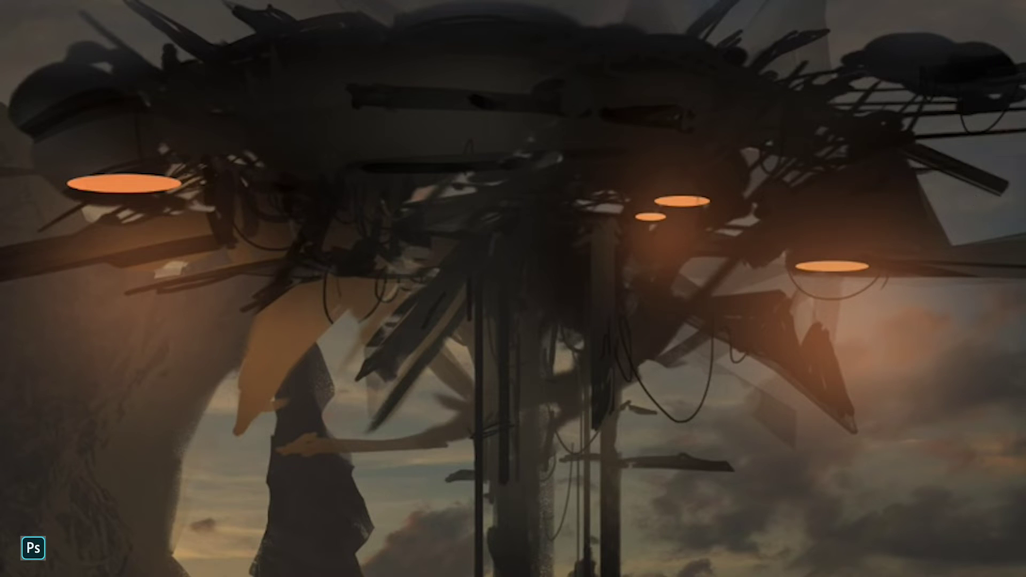
click(930, 224)
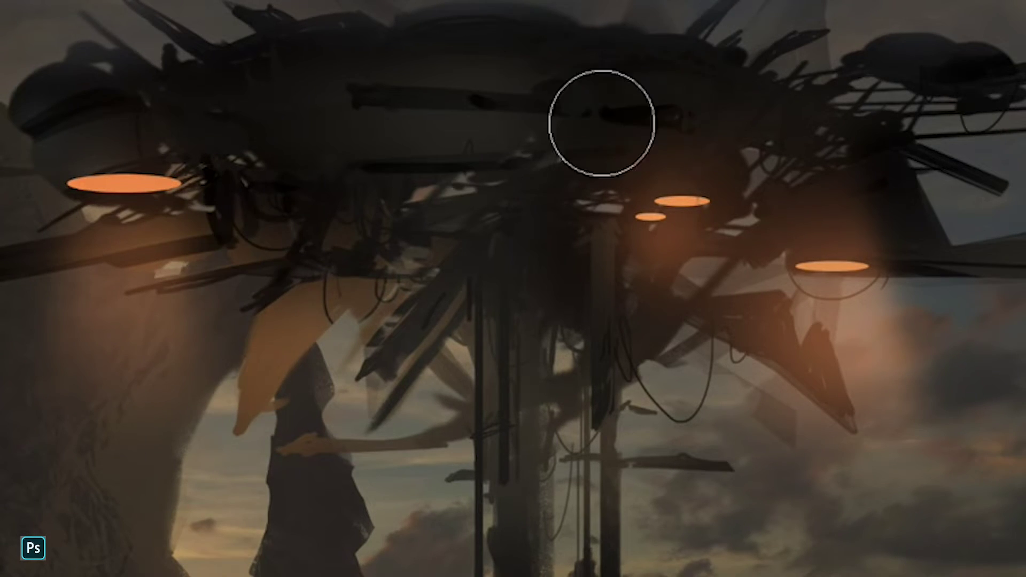
mouse_move(843, 79)
mouse_down()
mouse_move(793, 90)
mouse_move(776, 126)
mouse_up()
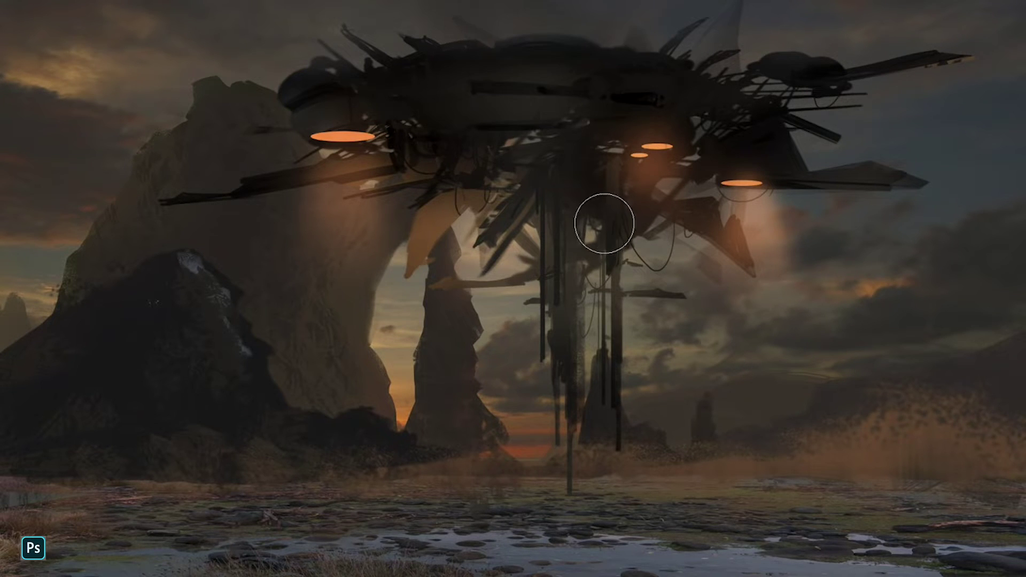
- Paint a thin vertical antenna on top of the ship
right_click(675, 251)
key(Return)
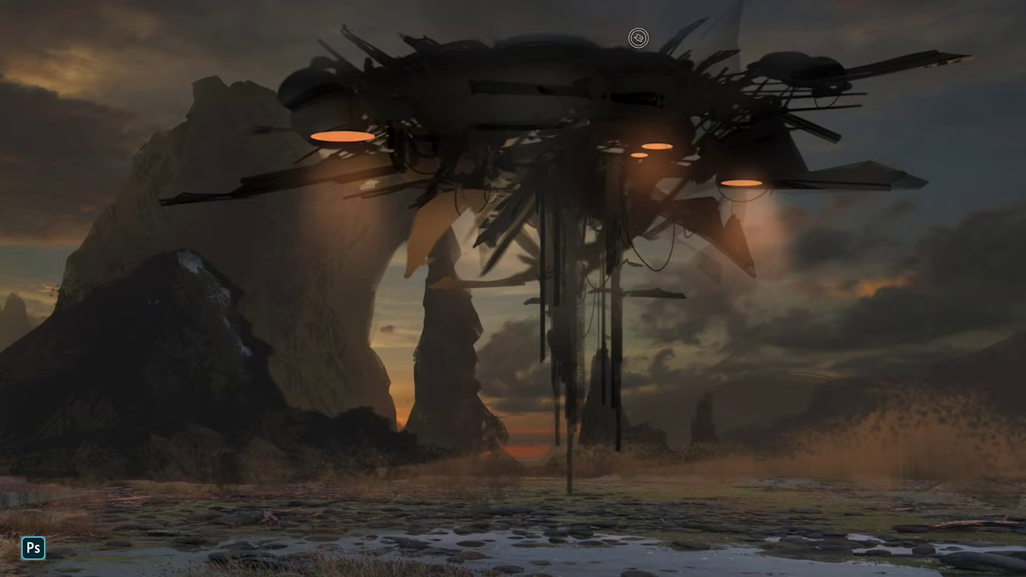
right_click(374, 67)
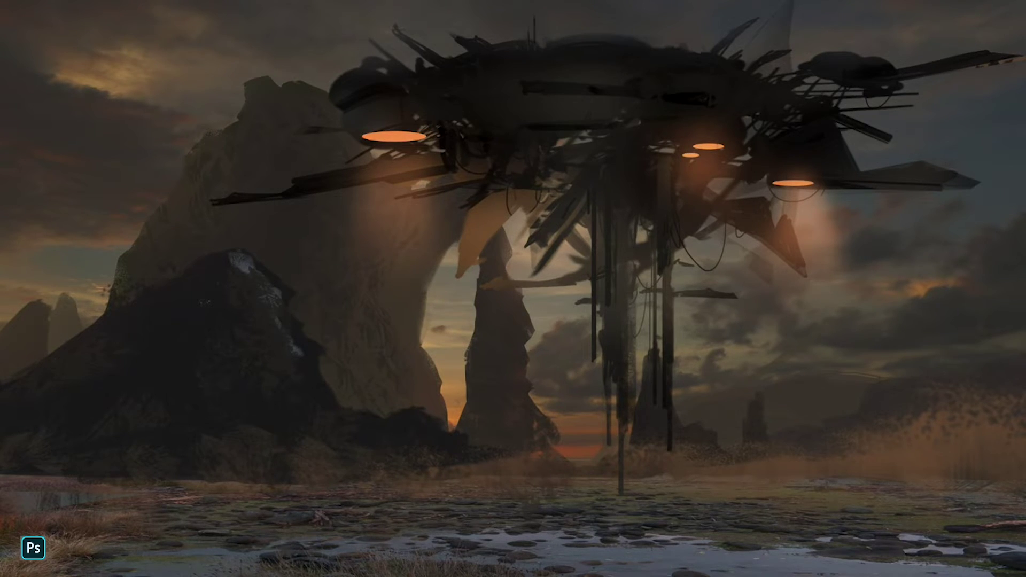
drag(546, 39, 547, 8)
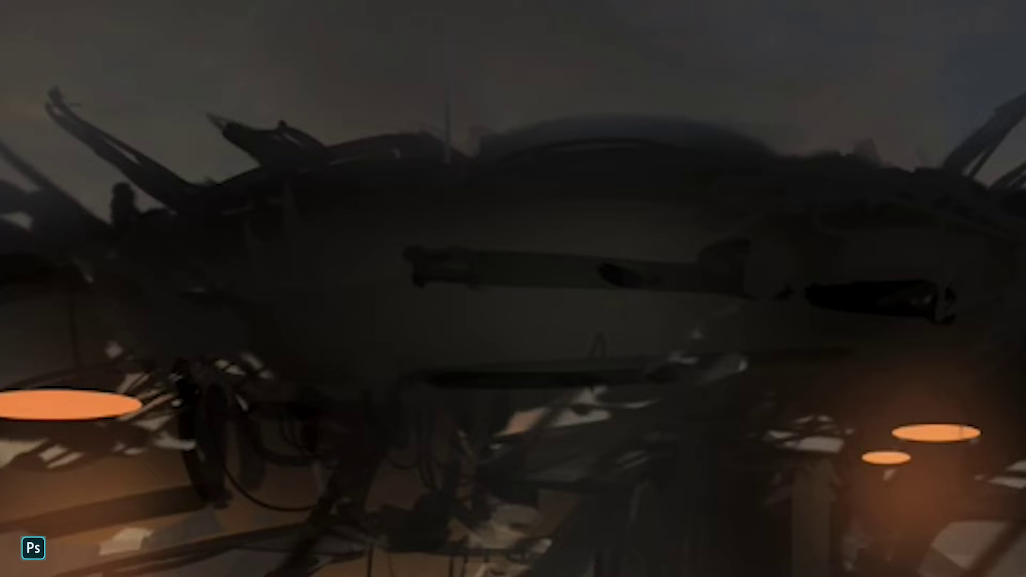
alt+click(525, 41)
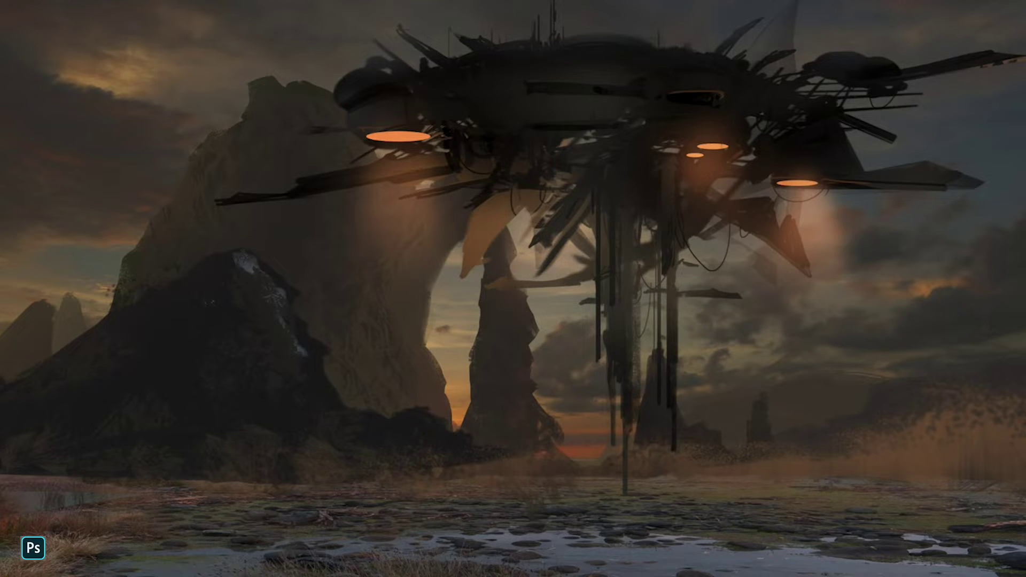
- Sample the lamp orange and paint a warm glow under the right pod
click(403, 138)
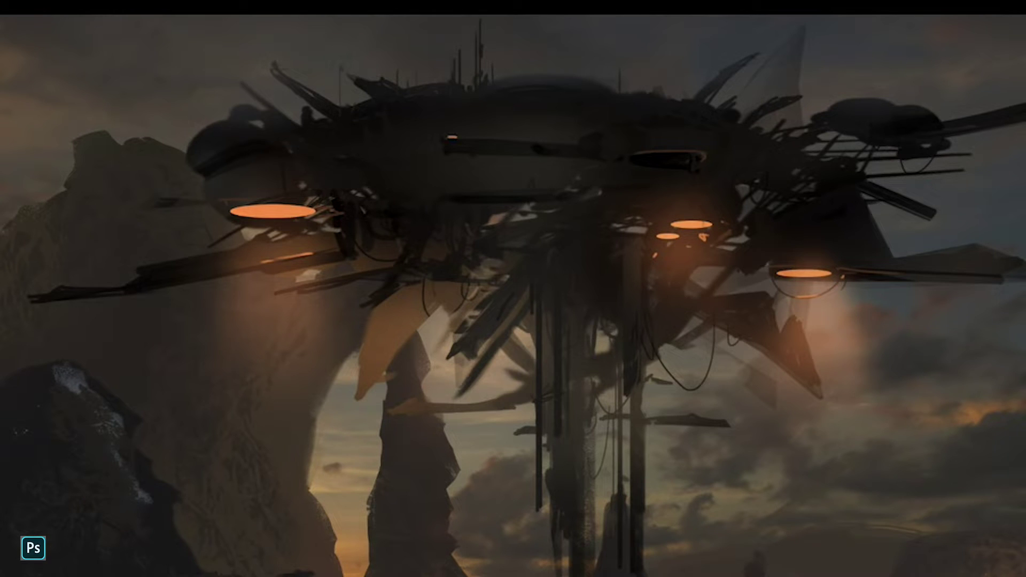
click(572, 156)
click(855, 273)
drag(887, 140, 906, 139)
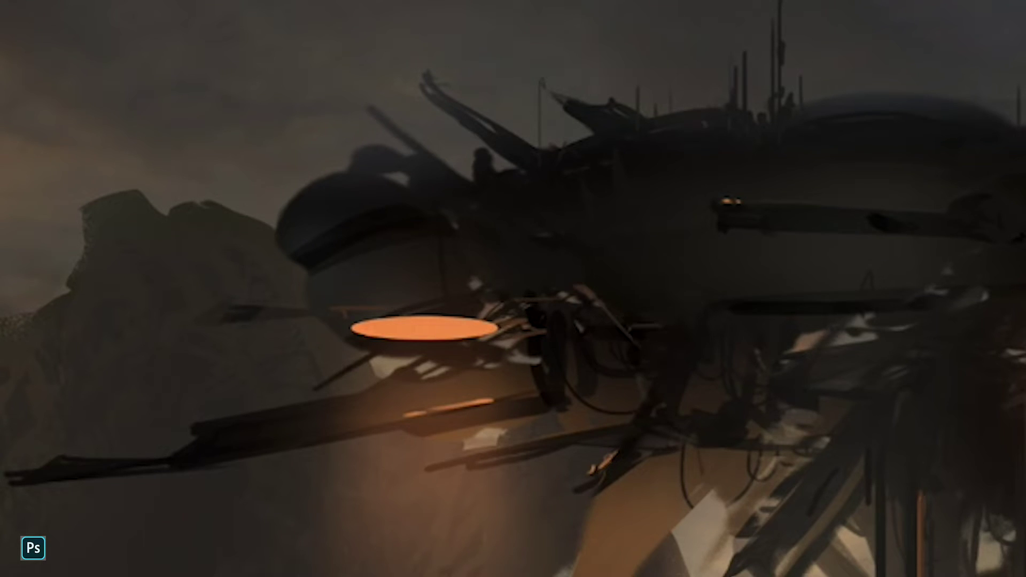
- Sample dark hull colours, stroke along the upper-right hull, and deselect
alt+click(607, 142)
alt+click(791, 174)
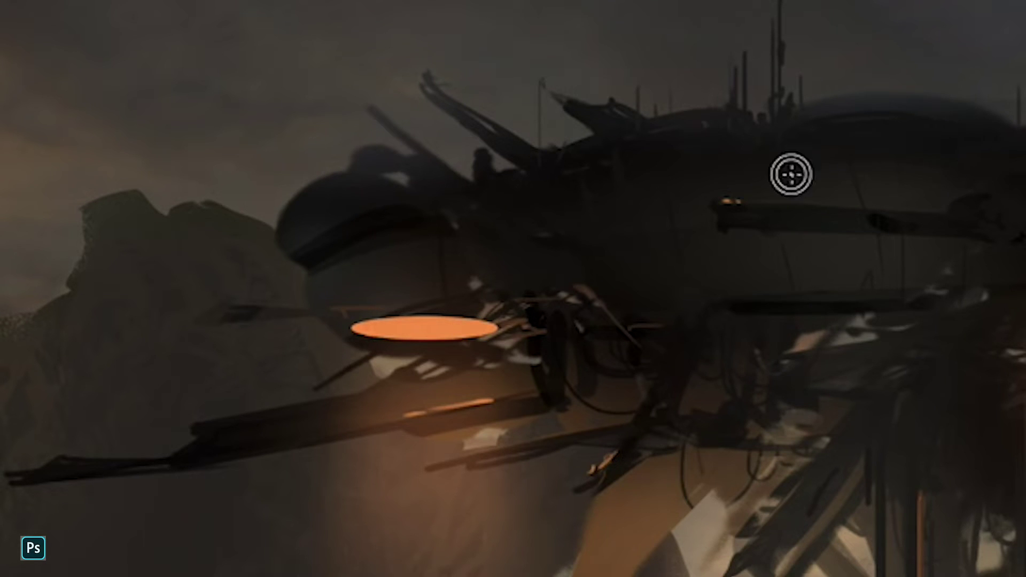
drag(792, 174, 961, 99)
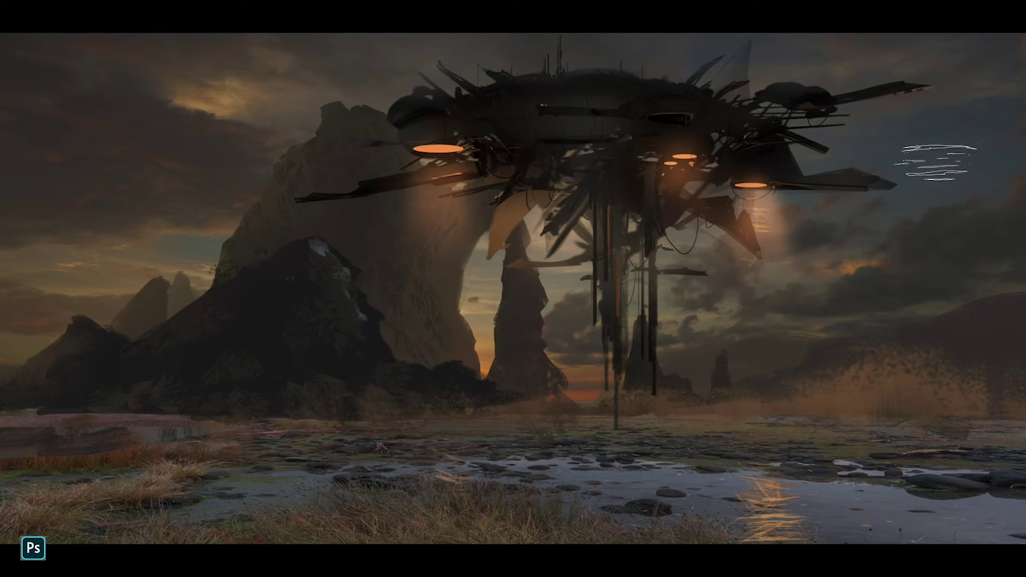
key(ctrl+d)
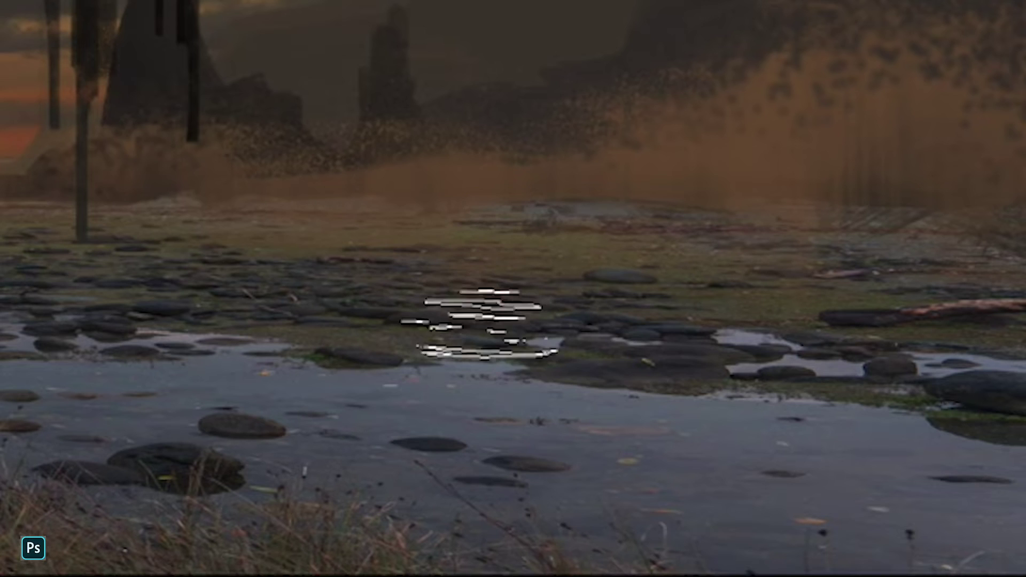
- Paint golden grass over the central water, add a lighter water patch, and darken the bottom-left ground
drag(566, 454, 529, 464)
mouse_move(529, 428)
mouse_down()
mouse_move(513, 481)
mouse_move(535, 534)
mouse_up()
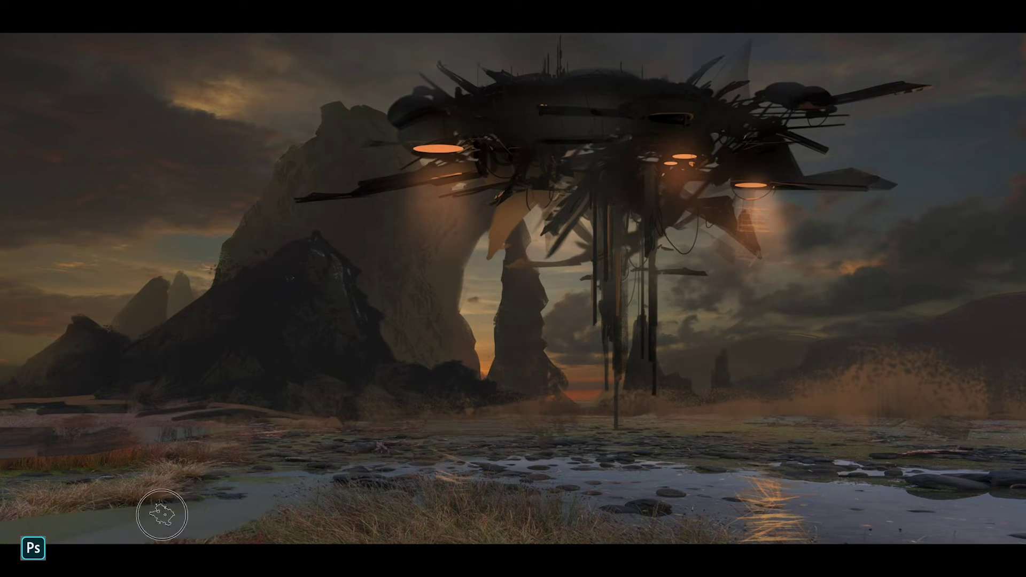
mouse_move(581, 499)
mouse_down()
mouse_move(313, 504)
mouse_move(207, 533)
mouse_move(582, 531)
mouse_up()
right_click(321, 382)
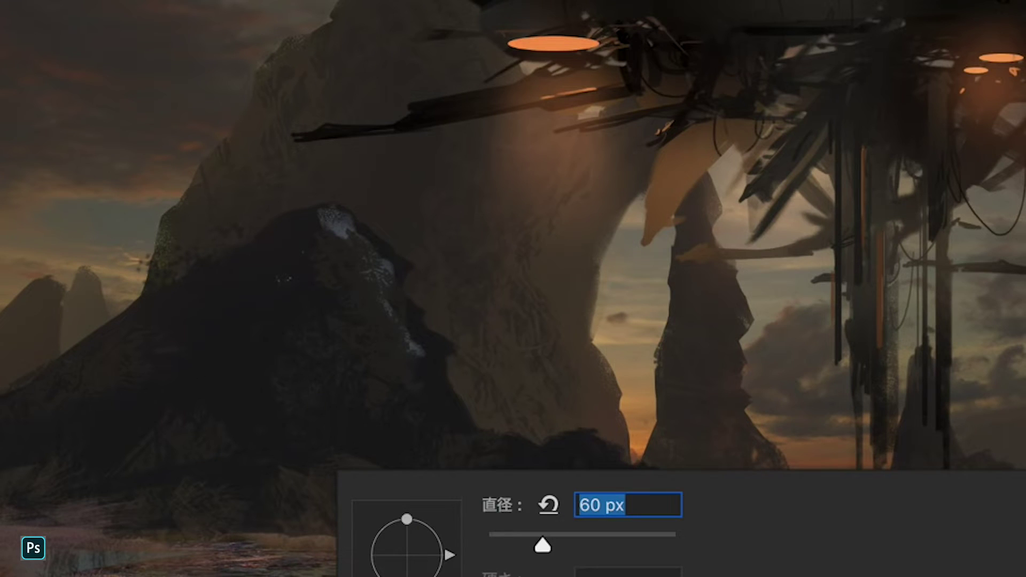
key(Return)
mouse_move(240, 495)
mouse_down()
mouse_move(70, 531)
mouse_move(10, 523)
mouse_up()
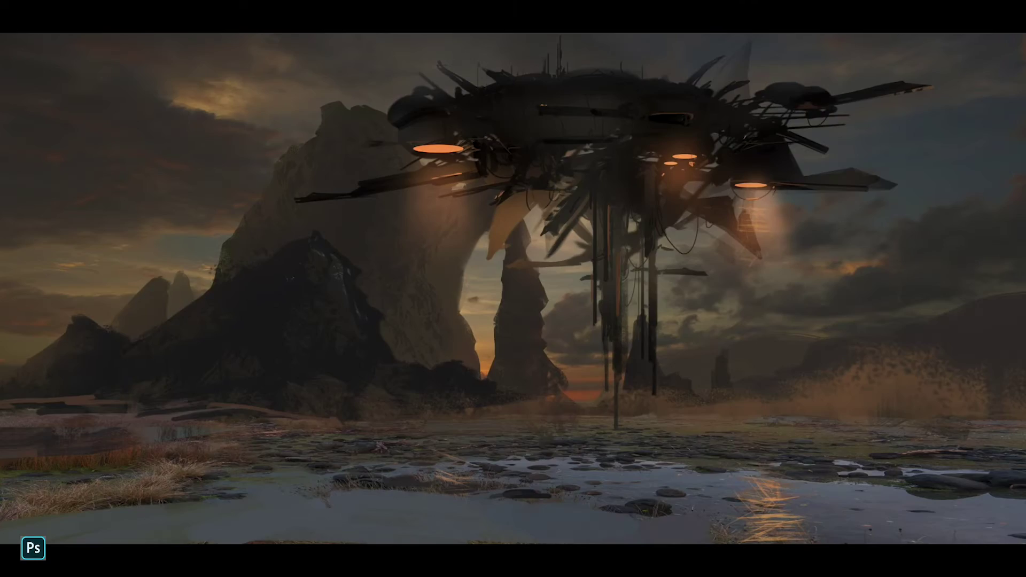
- Paint dark stones onto the water surface, covering a stray dark blob with sampled water colour
alt+click(448, 499)
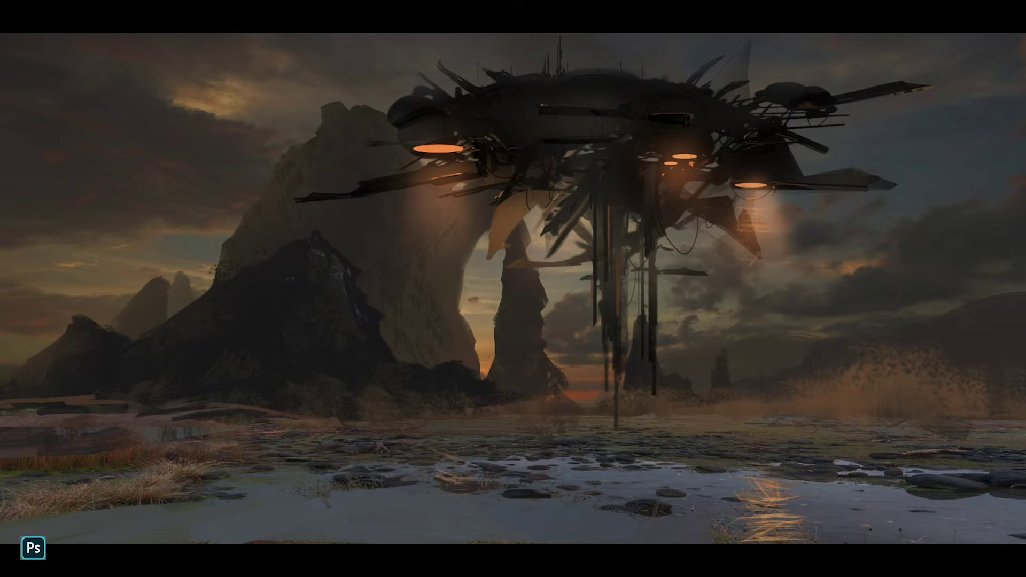
drag(281, 483, 243, 482)
mouse_move(293, 521)
mouse_down()
mouse_move(192, 515)
mouse_move(294, 523)
mouse_up()
alt+click(361, 476)
alt+click(524, 493)
mouse_move(252, 522)
mouse_down()
mouse_move(279, 522)
mouse_move(16, 521)
mouse_up()
alt+click(233, 515)
- Paint water over the lower-left grass, lighten the grass tufts, and darken a distant ground band
alt+click(168, 500)
drag(129, 508, 48, 527)
alt+click(474, 476)
drag(470, 478, 449, 496)
alt+click(475, 474)
drag(779, 436, 844, 438)
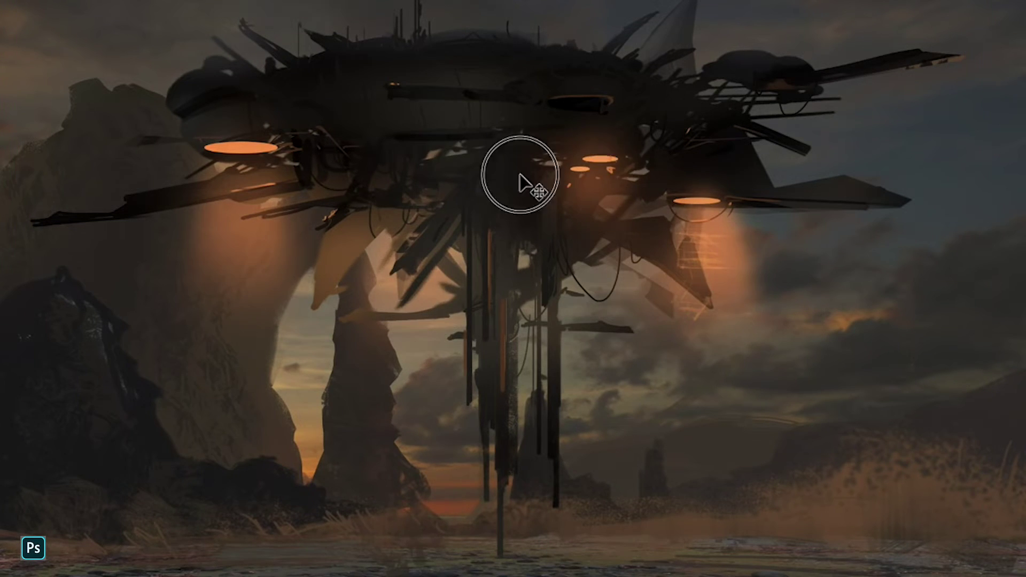
- Duplicate the ship, shrink the copy, and place it in the lower right distance
drag(573, 138, 209, 248)
key(ctrl+t)
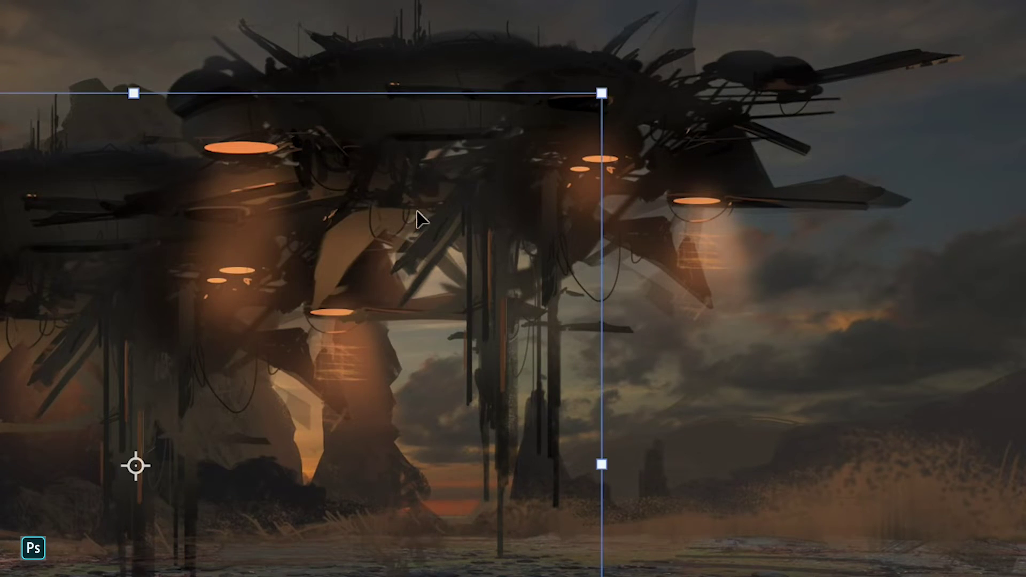
drag(600, 92, 406, 230)
mouse_move(728, 389)
mouse_down()
mouse_move(897, 411)
mouse_move(977, 406)
mouse_up()
key(Return)
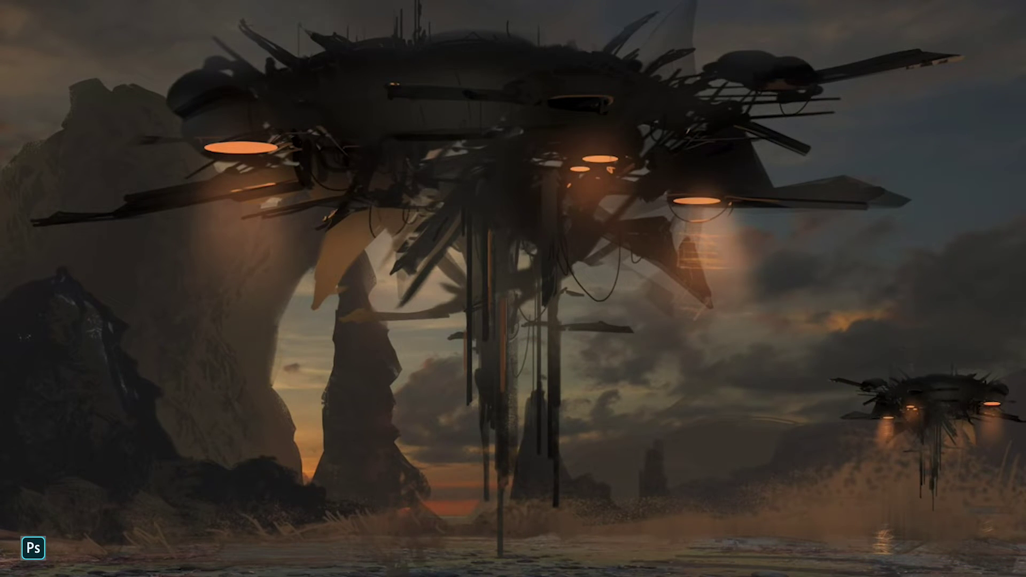
drag(989, 435, 983, 418)
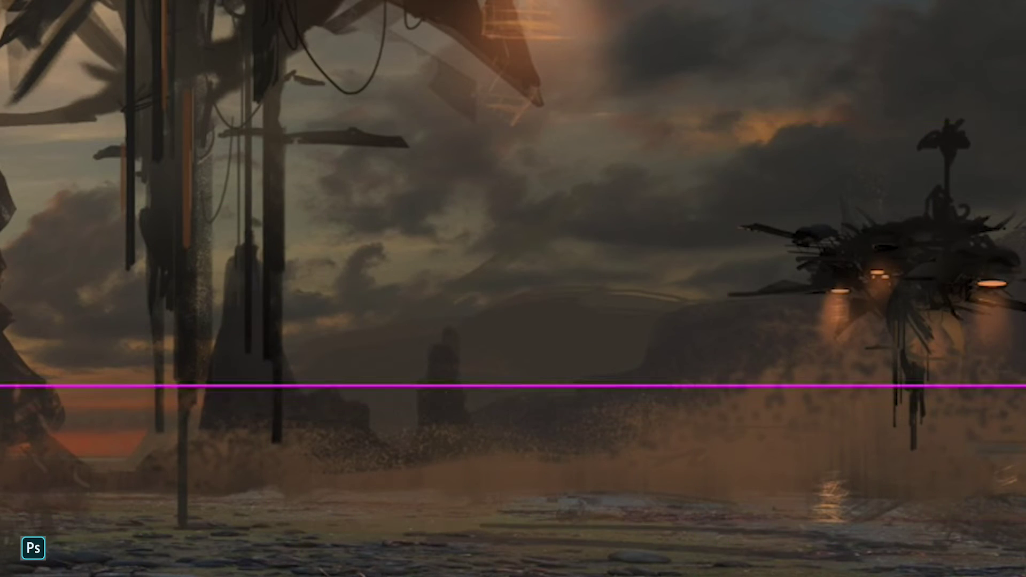
- Place another small ship copy in the centre distance and paint an antenna on it
drag(339, 328, 419, 385)
drag(414, 344, 428, 348)
key(Return)
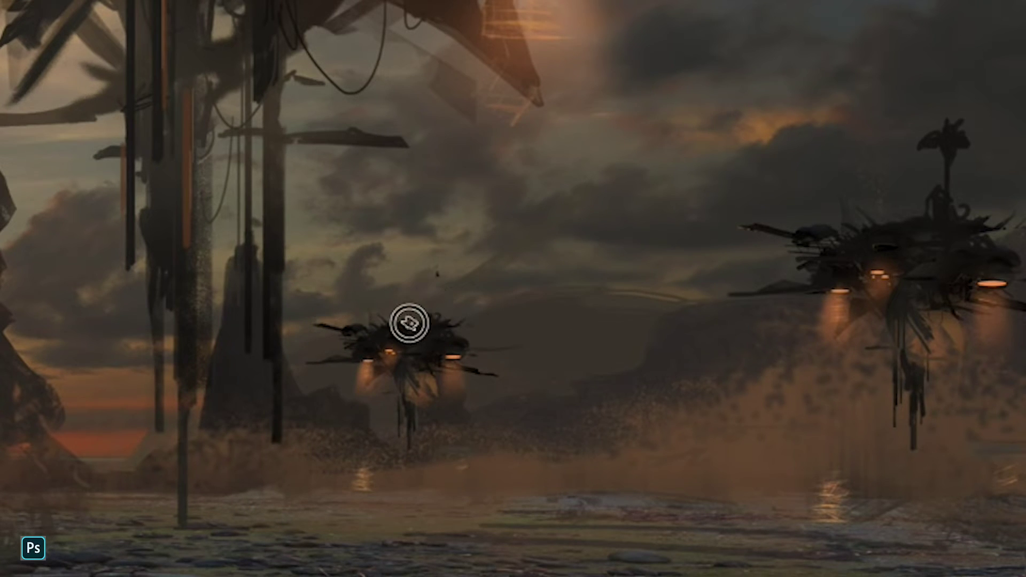
drag(401, 338, 388, 291)
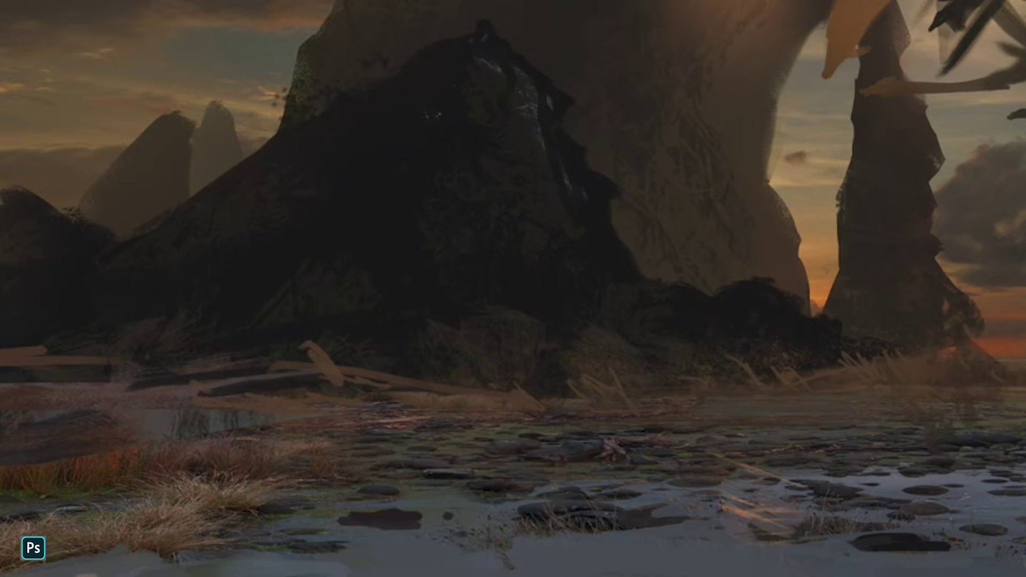
- Paint dark vertical strokes in black and build them into a hooded figure on the flat
drag(534, 313, 517, 412)
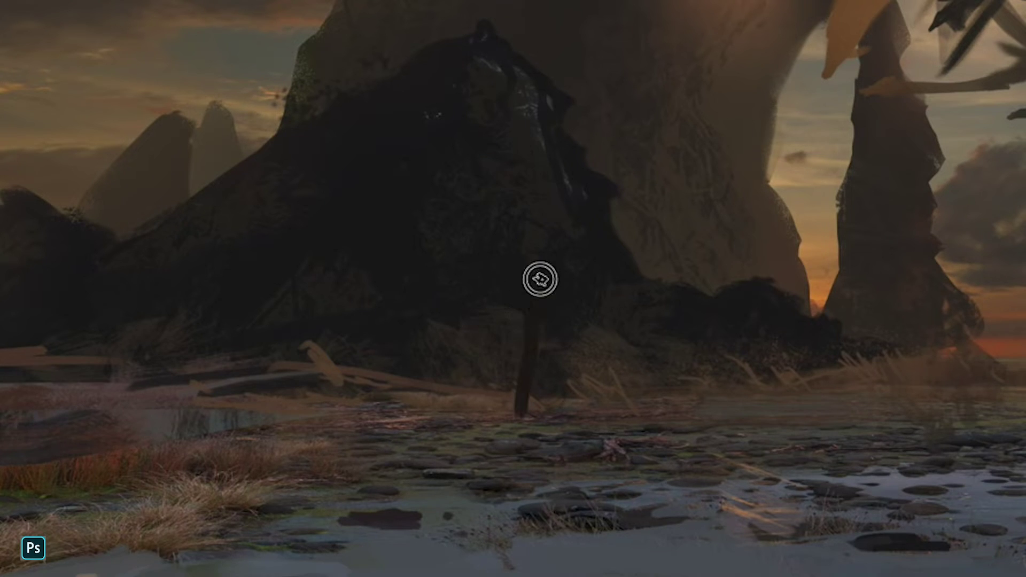
drag(533, 272, 514, 388)
mouse_move(530, 354)
mouse_down()
mouse_move(564, 286)
mouse_move(527, 373)
mouse_move(561, 291)
mouse_move(550, 281)
mouse_move(552, 396)
mouse_move(582, 454)
mouse_move(521, 394)
mouse_move(536, 465)
mouse_move(559, 337)
mouse_move(550, 311)
mouse_move(533, 310)
mouse_move(559, 321)
mouse_move(550, 373)
mouse_move(493, 364)
mouse_move(595, 383)
mouse_move(559, 366)
mouse_move(518, 396)
mouse_move(522, 453)
mouse_move(550, 367)
mouse_up()
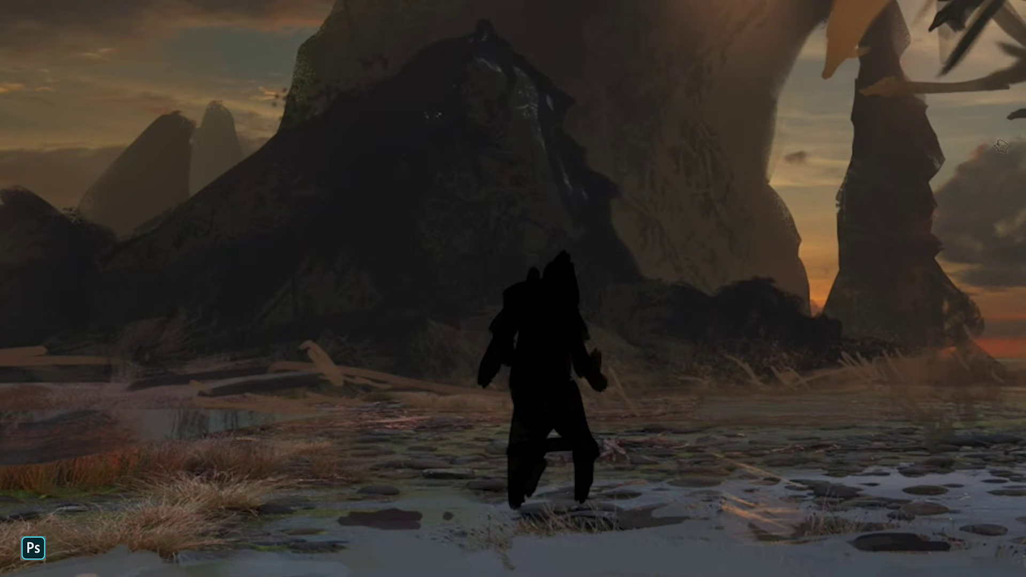
- Paint the figure's feet, trim the right toe, straighten the left arm, add a staff, and fill between the legs
drag(517, 501, 494, 513)
mouse_move(572, 495)
mouse_down()
mouse_move(598, 504)
mouse_move(626, 492)
mouse_up()
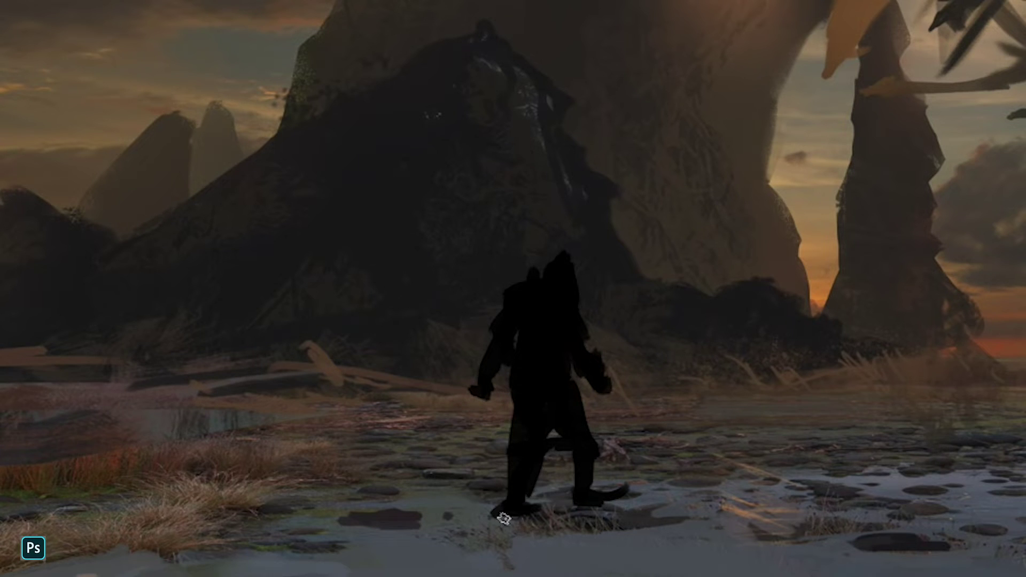
drag(626, 493, 611, 486)
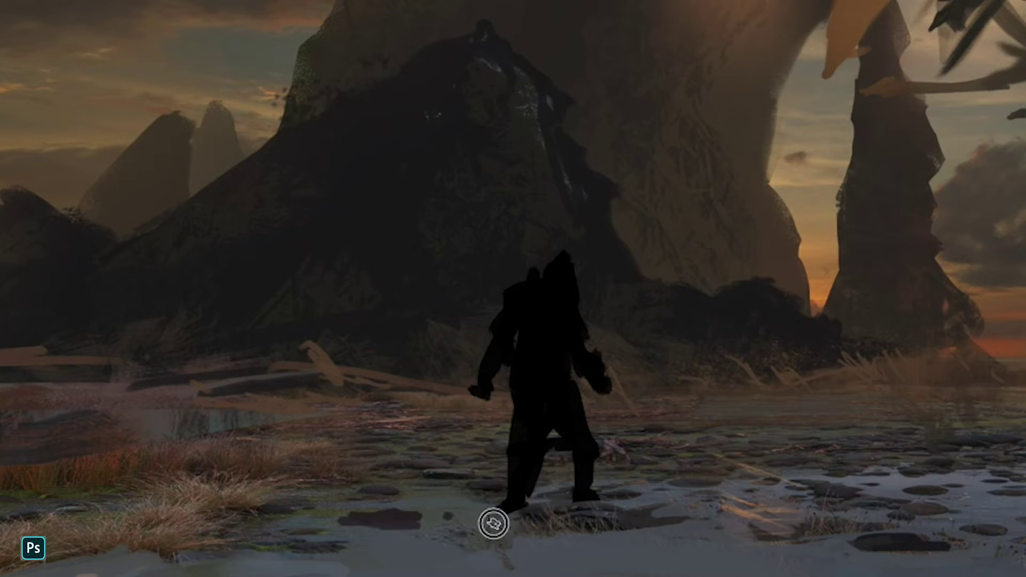
drag(478, 385, 488, 400)
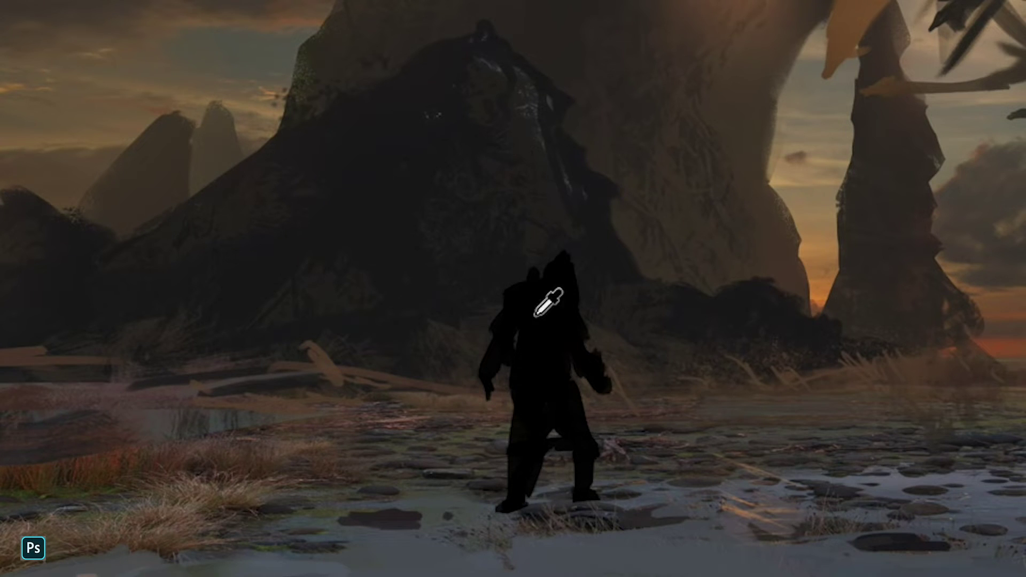
drag(522, 204, 532, 267)
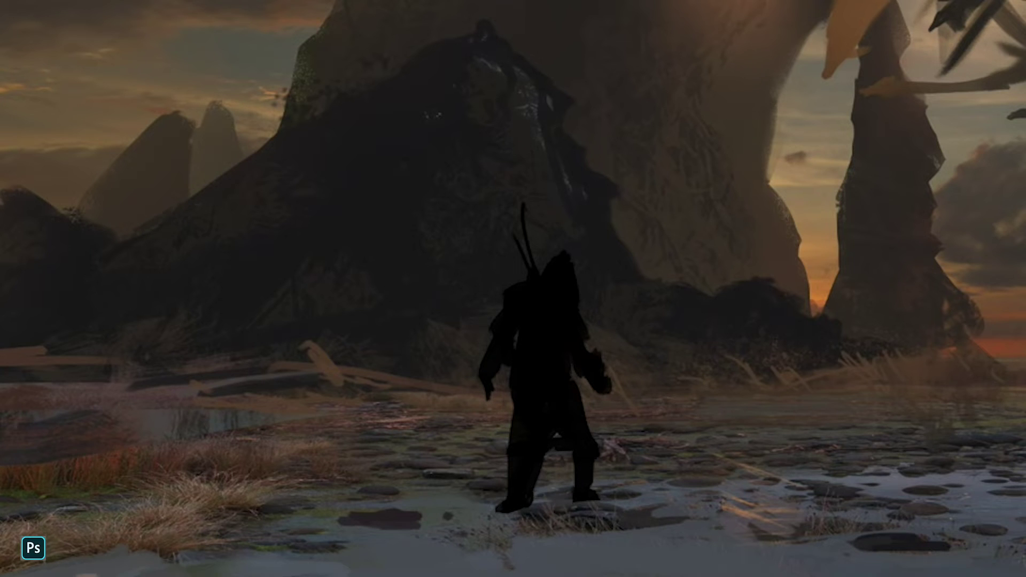
drag(552, 435, 558, 454)
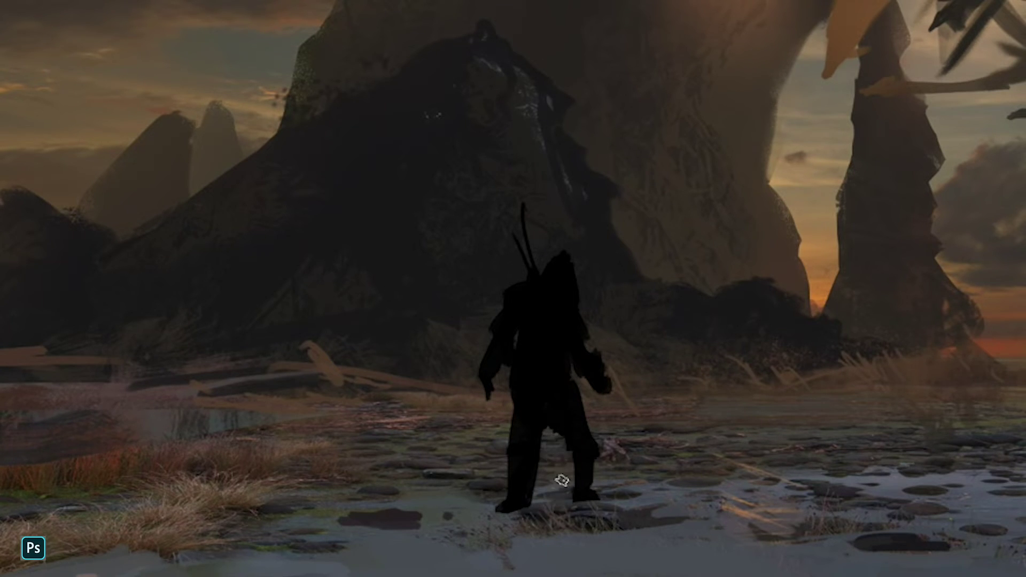
- Raise the feet with ground colour, repaint the left arm and hand, and enlarge the brush
drag(576, 518, 568, 522)
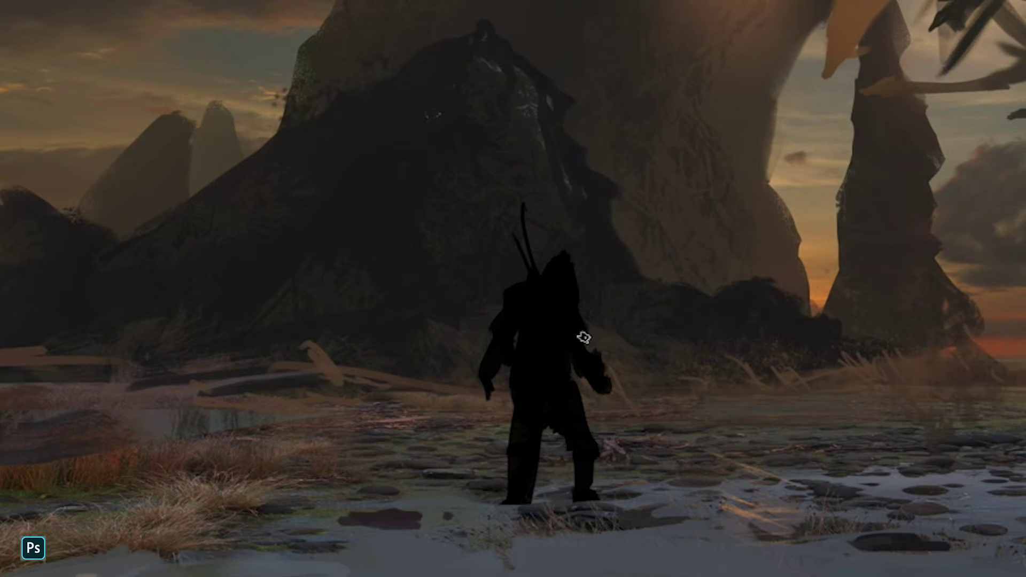
mouse_move(478, 393)
mouse_down()
mouse_move(472, 403)
mouse_move(483, 407)
mouse_up()
right_click(748, 149)
drag(921, 233, 945, 233)
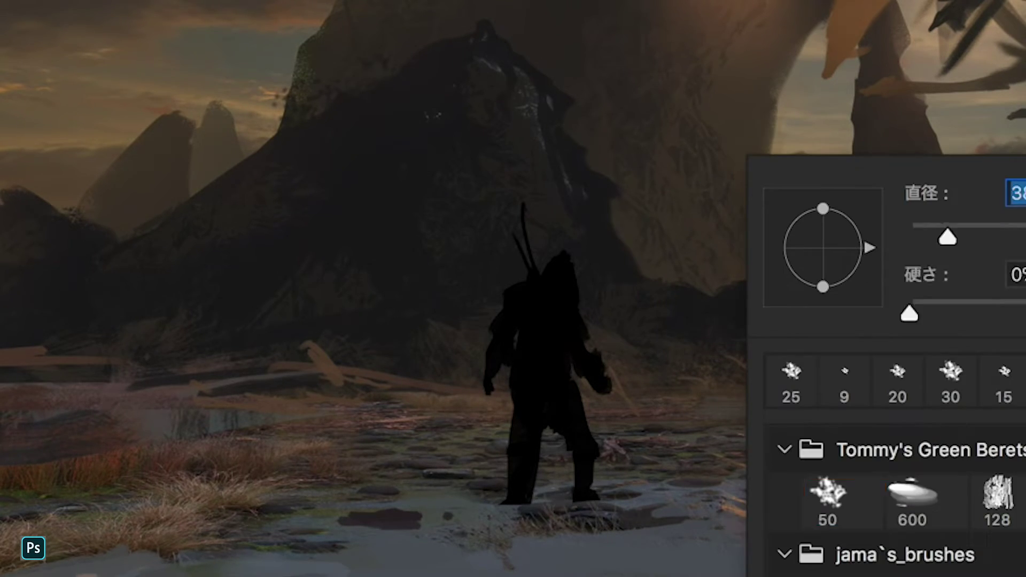
key(Return)
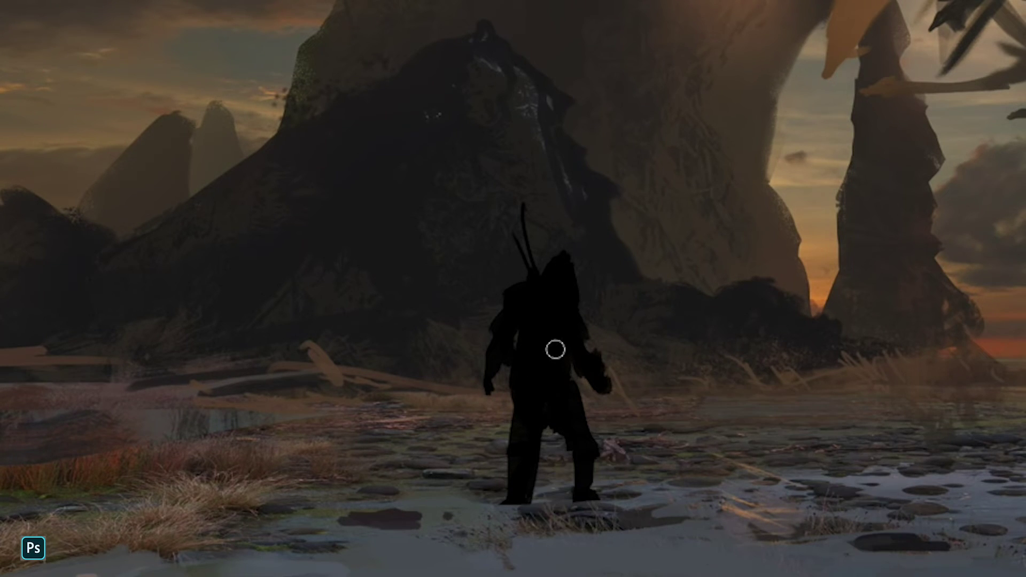
- Light the head warm brown, fade the legs, and paint dark bands at the lower legs and waist
drag(593, 227, 645, 245)
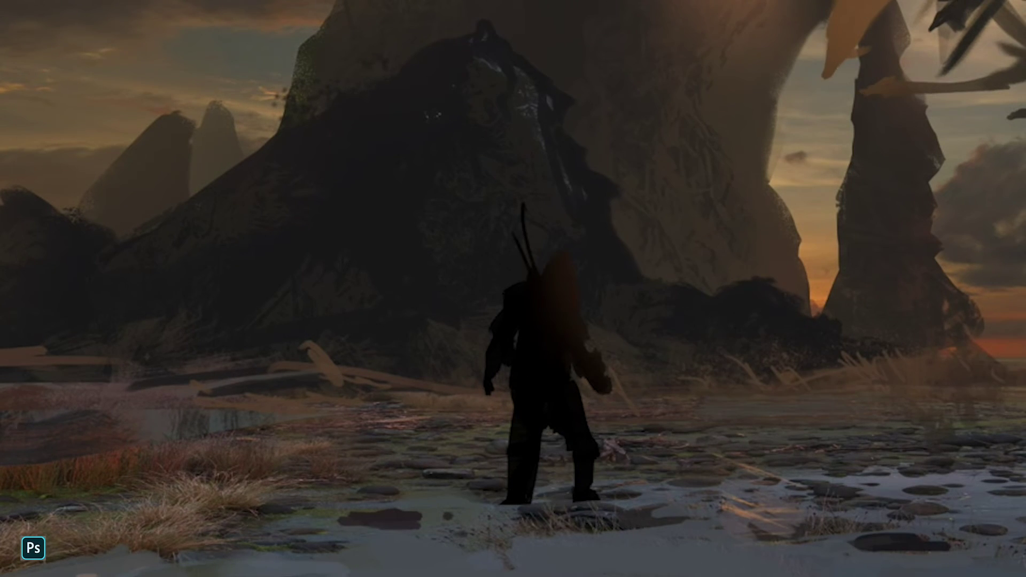
drag(556, 321, 566, 267)
mouse_move(550, 481)
mouse_down()
mouse_move(547, 388)
mouse_move(595, 236)
mouse_move(549, 265)
mouse_move(586, 412)
mouse_up()
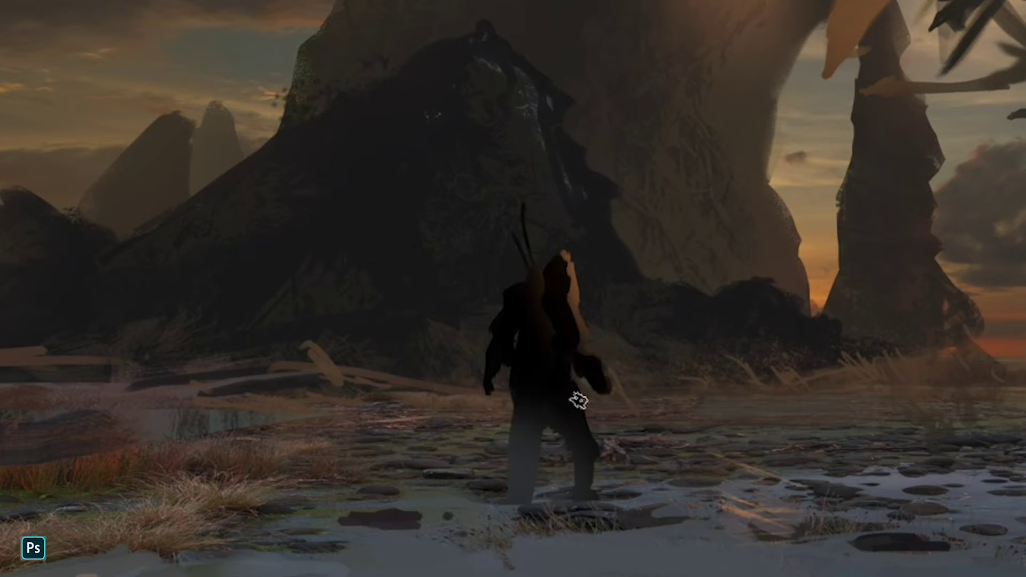
drag(499, 456, 585, 448)
drag(515, 405, 562, 423)
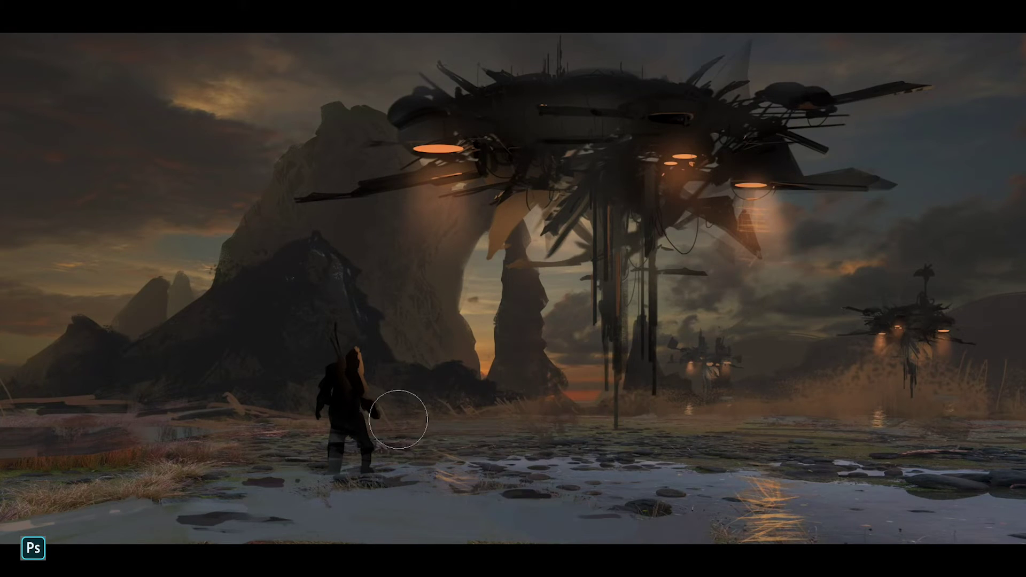
- Set the brush to 123 px and switch to the large 604 streaky brush tip
right_click(399, 420)
text(123)
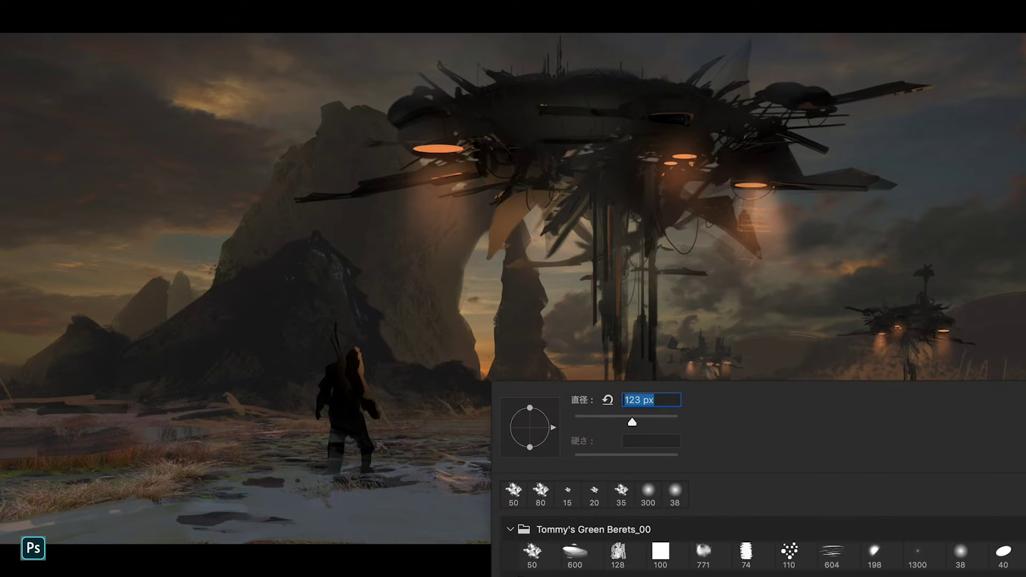
key(Return)
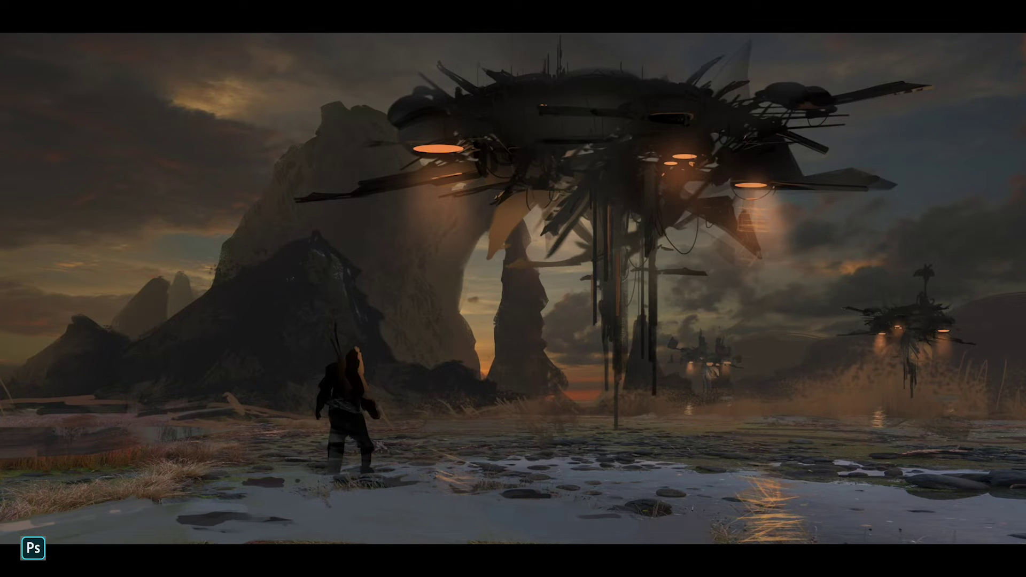
right_click(360, 405)
click(682, 526)
key(Return)
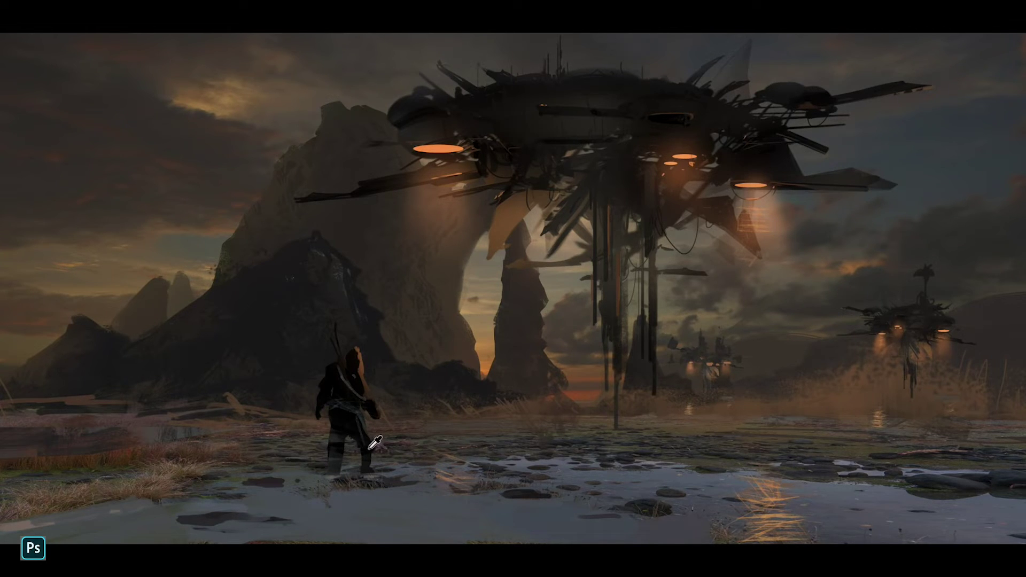
right_click(380, 436)
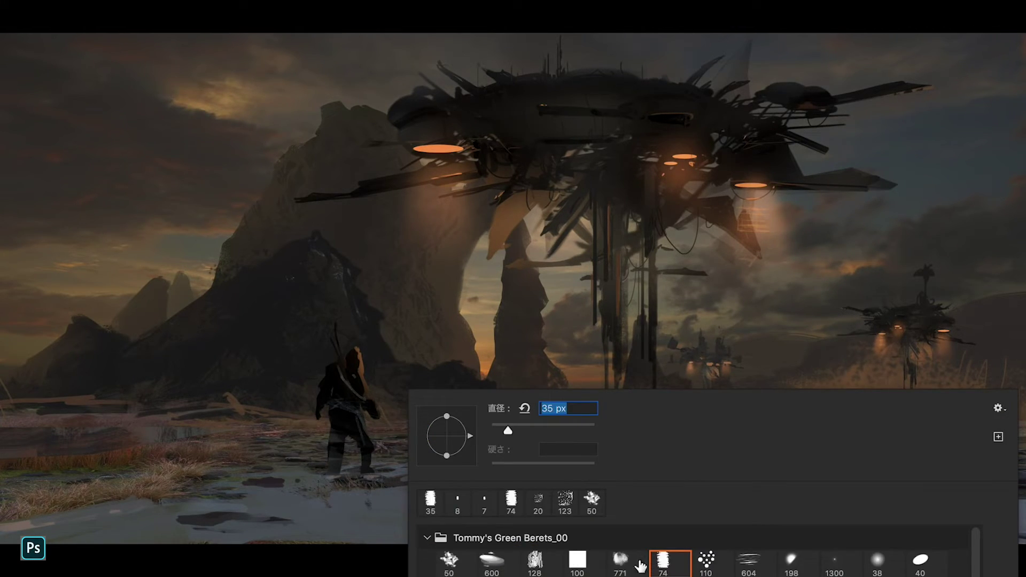
click(751, 559)
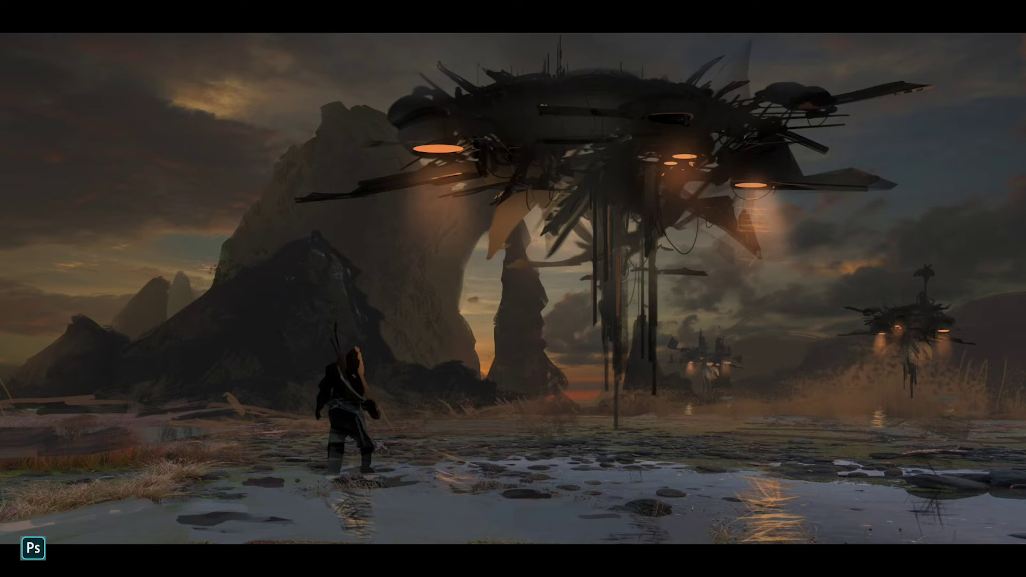
right_click(604, 128)
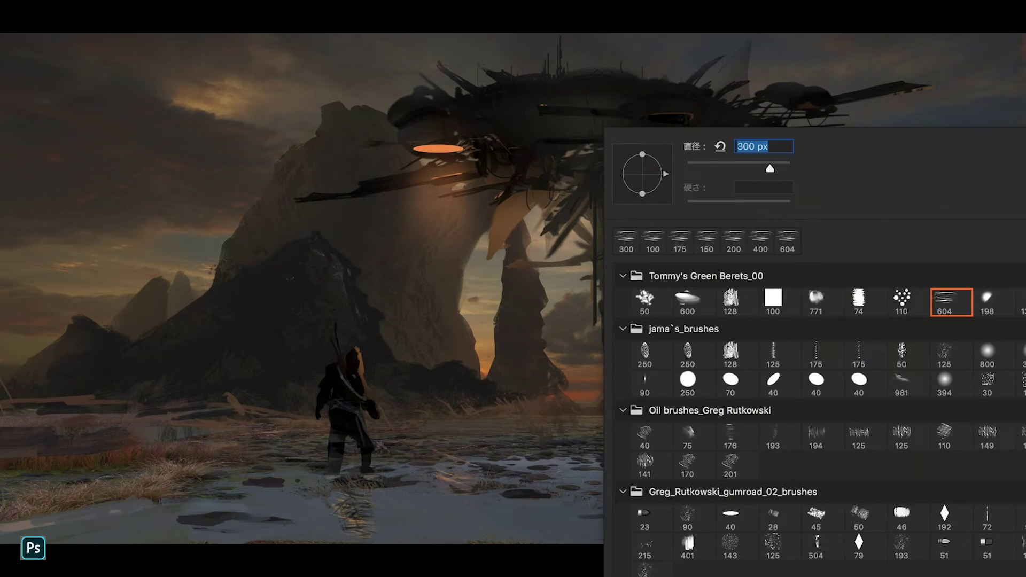
- Dab soft darkness and warm orange glow around the ship and haze the streaks under the right ship
key(Return)
click(650, 187)
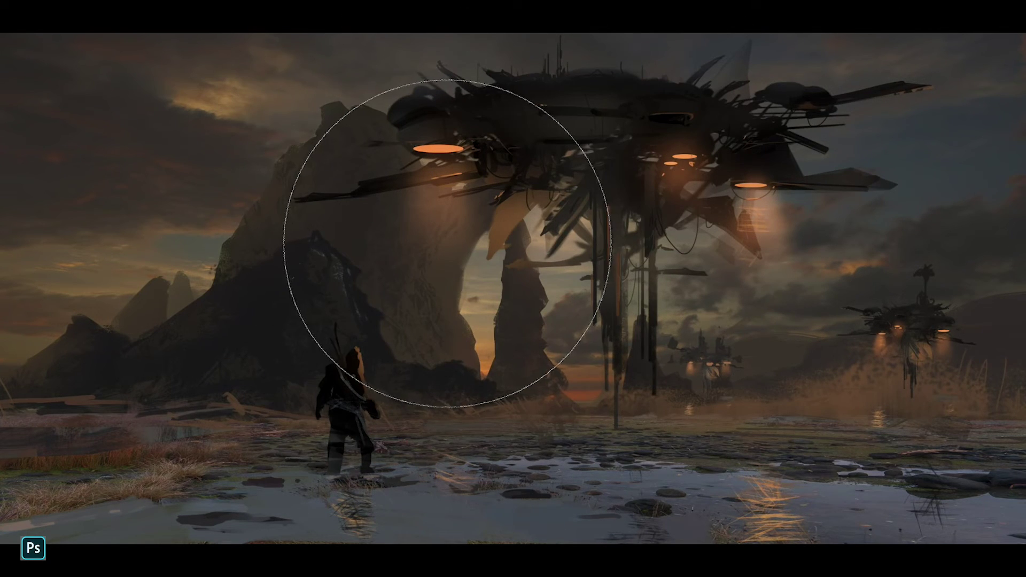
click(447, 243)
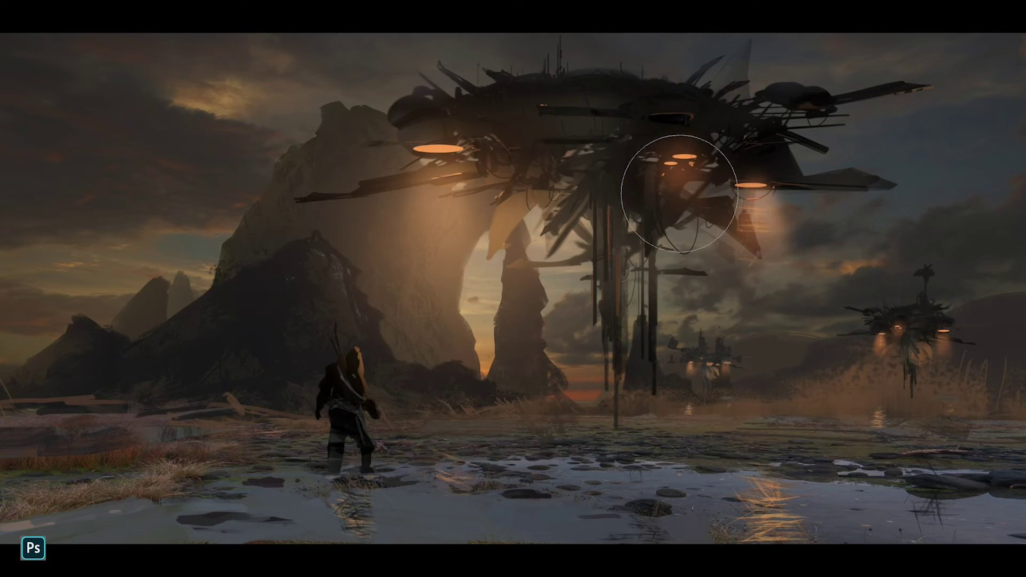
click(681, 170)
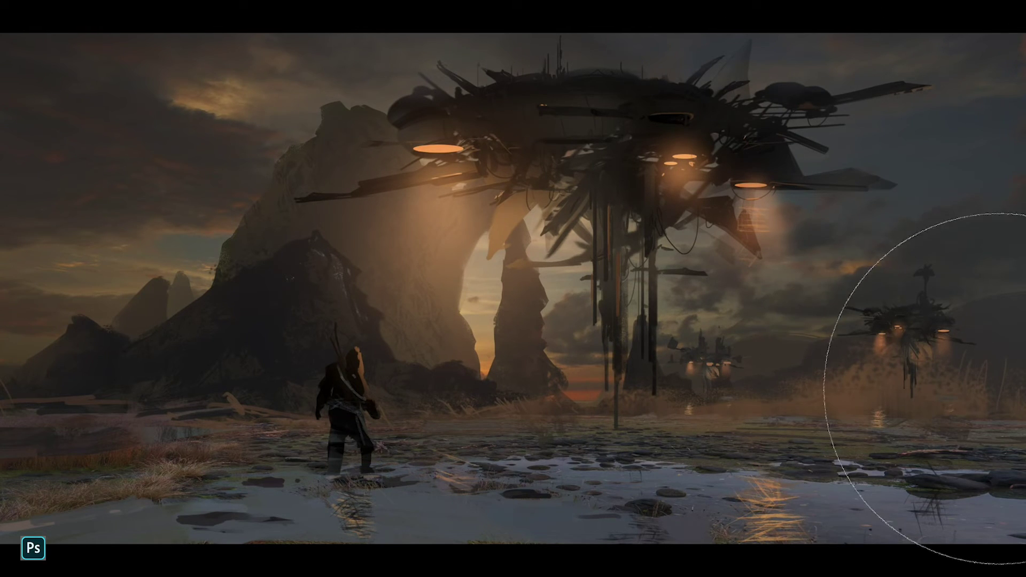
drag(893, 385, 961, 373)
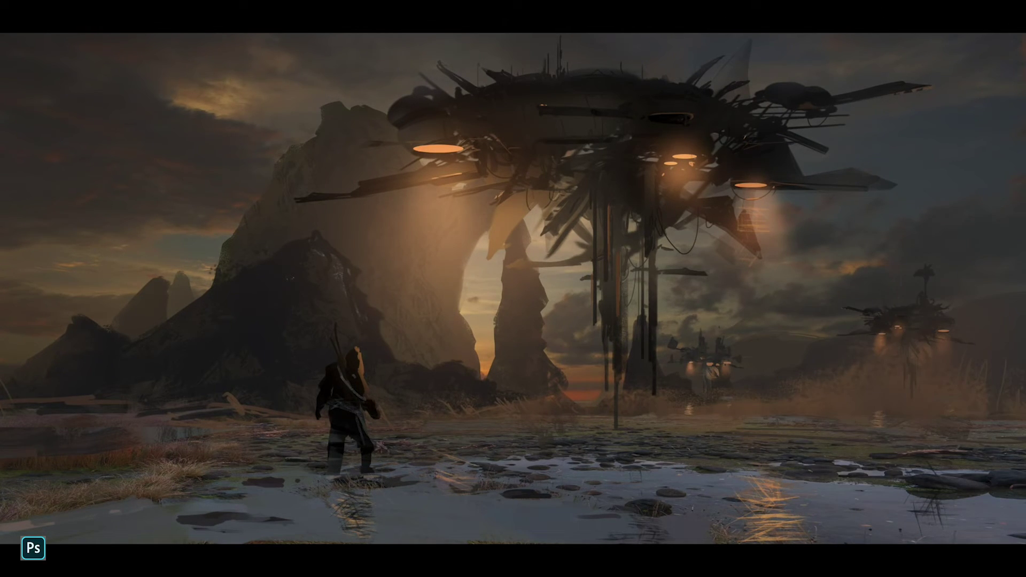
alt+click(749, 362)
- With a new brush, paint bright highlights onto three orange lamps
right_click(892, 237)
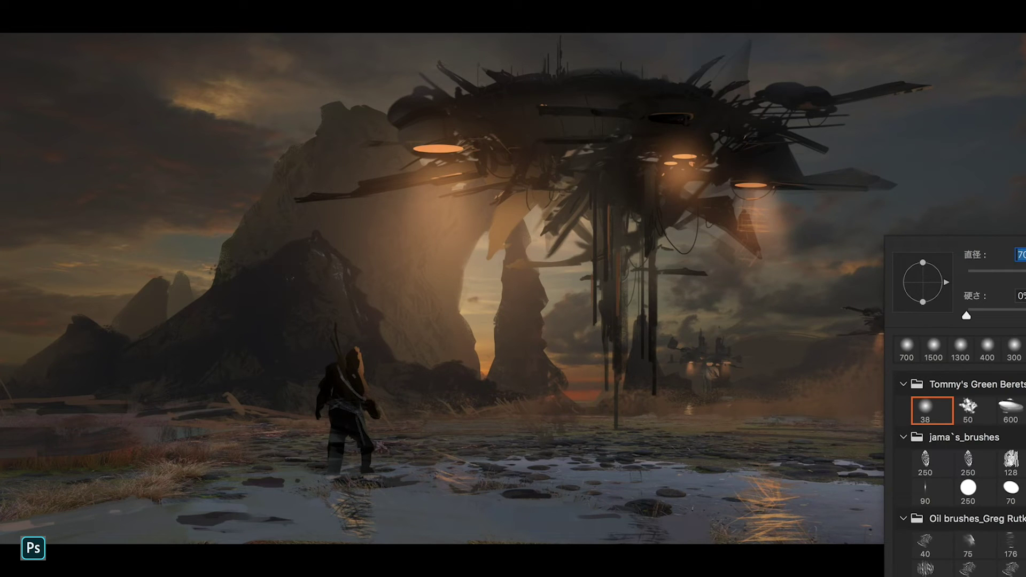
double_click(970, 406)
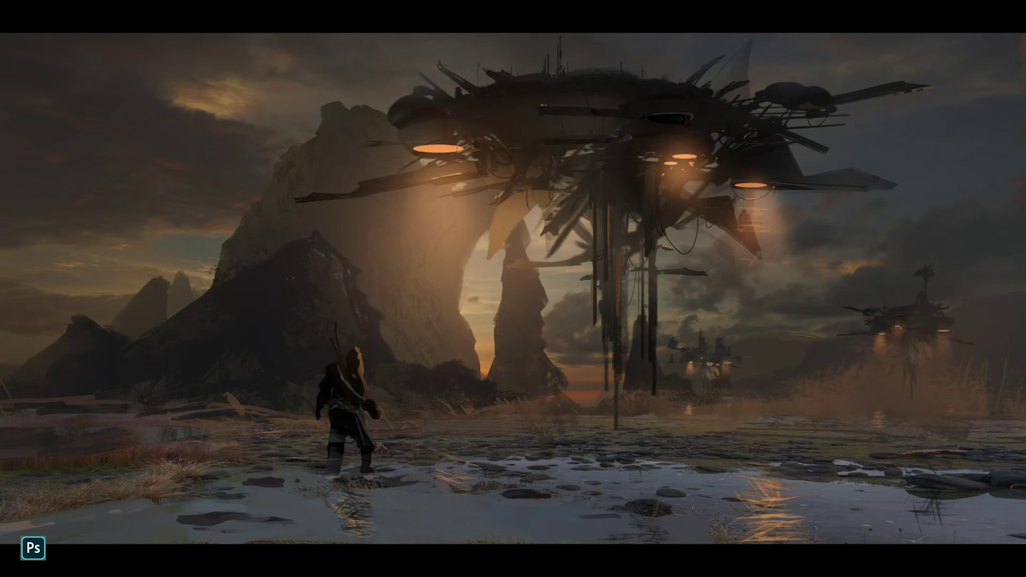
drag(428, 147, 450, 146)
drag(676, 156, 692, 155)
drag(743, 184, 756, 184)
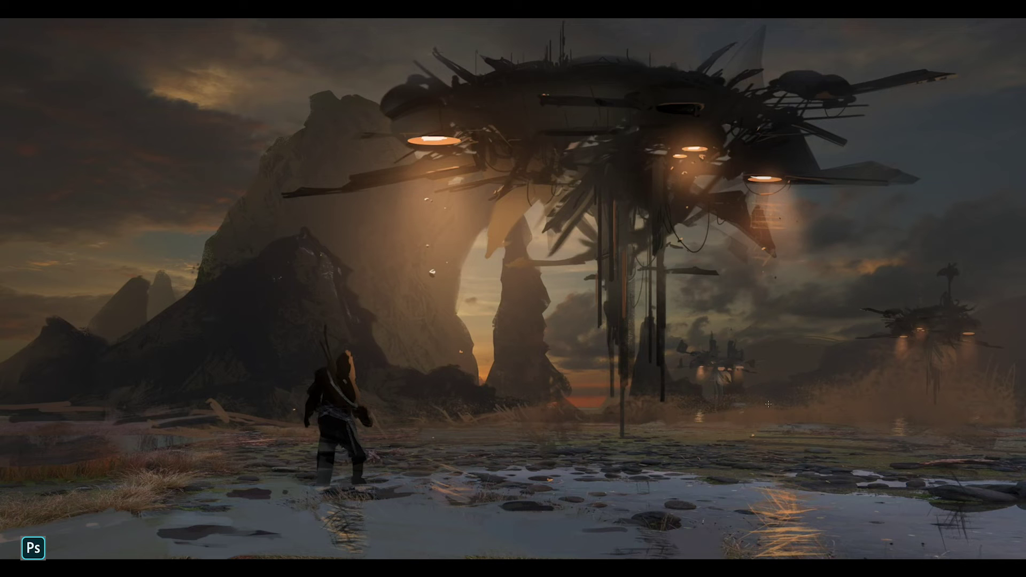
- Choose a soft brush and set its diameter to 1300 px
right_click(622, 187)
click(669, 360)
key(Return)
right_click(802, 105)
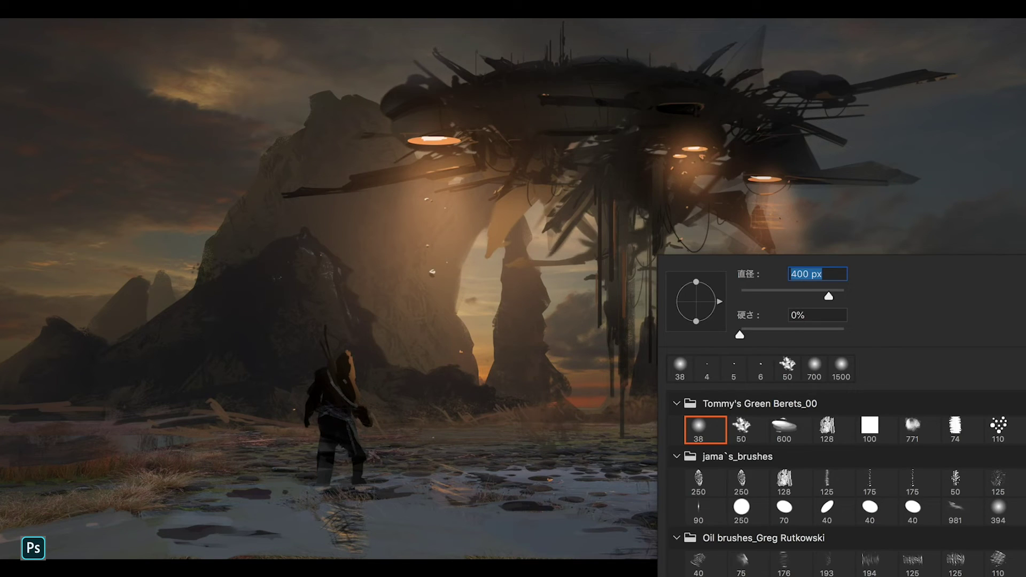
click(992, 485)
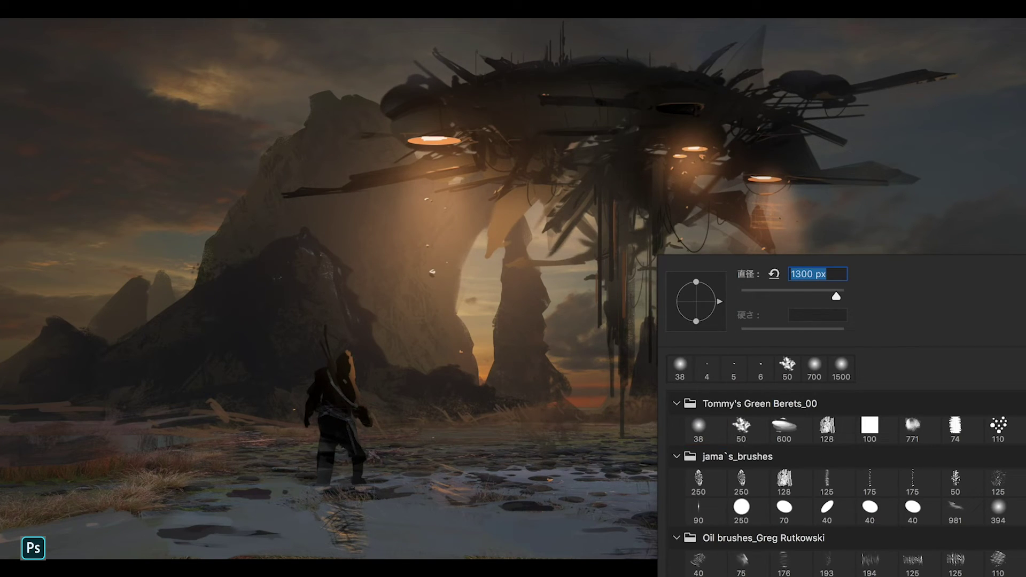
key(Return)
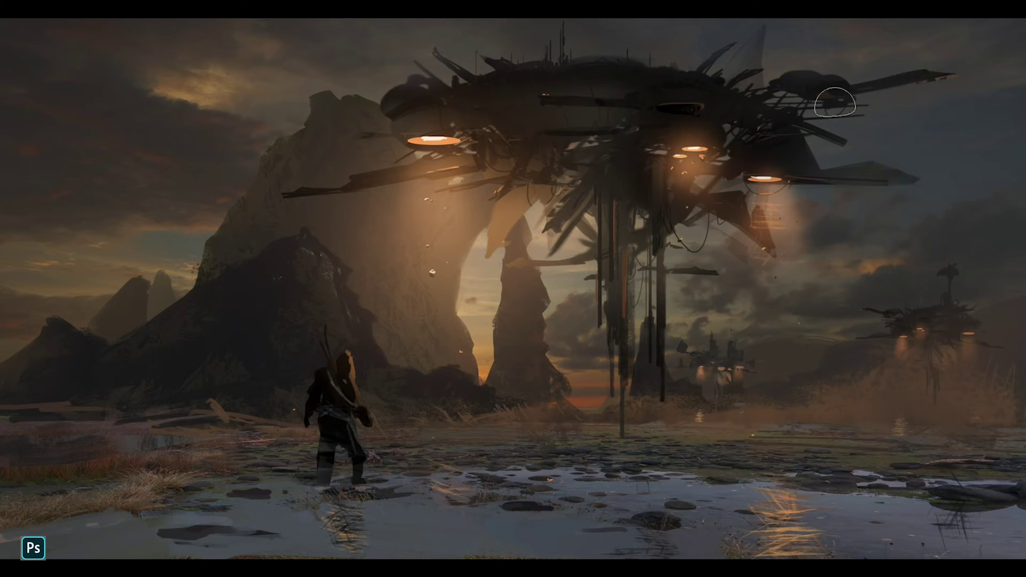
- Dab soft darkness onto the top and upper left of the large ship, then zoom in
click(585, 75)
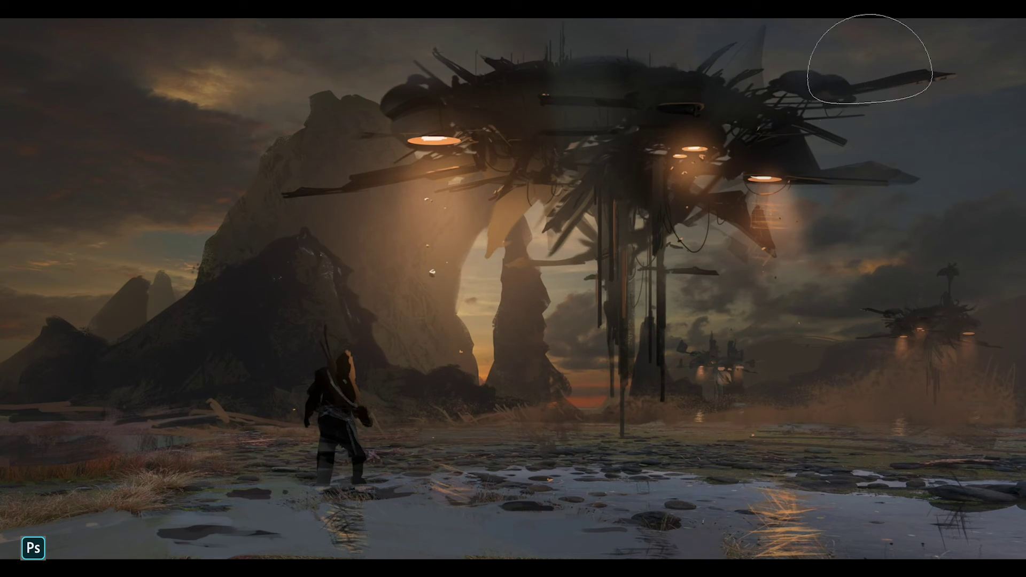
click(459, 51)
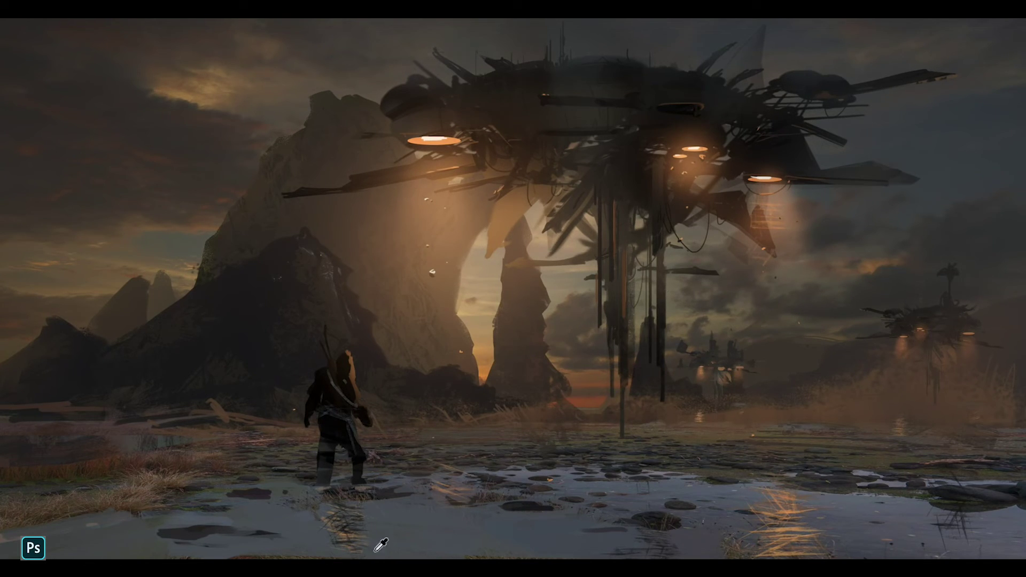
scroll(310, 513, down, 2)
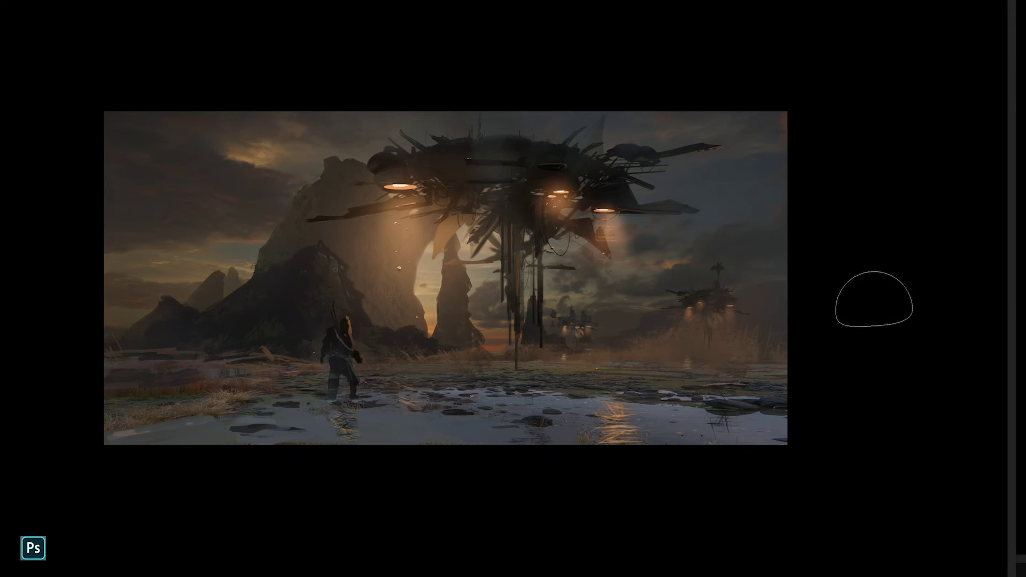
key(ctrl+plus)
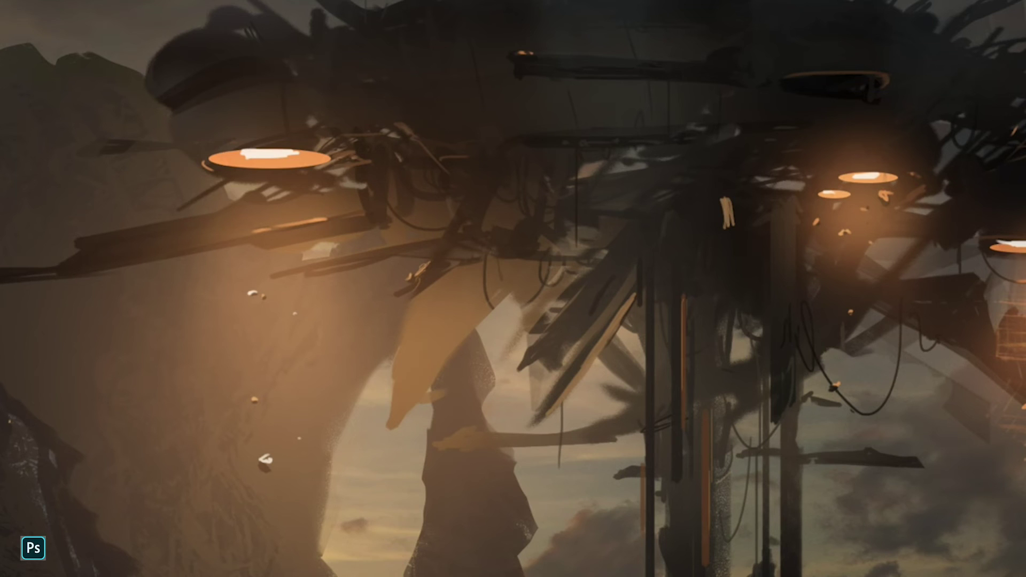
- Lasso a thin strip on the ship and fill it with light tan
click(707, 196)
click(728, 297)
click(706, 196)
key(alt+BackSpace)
key(ctrl+d)
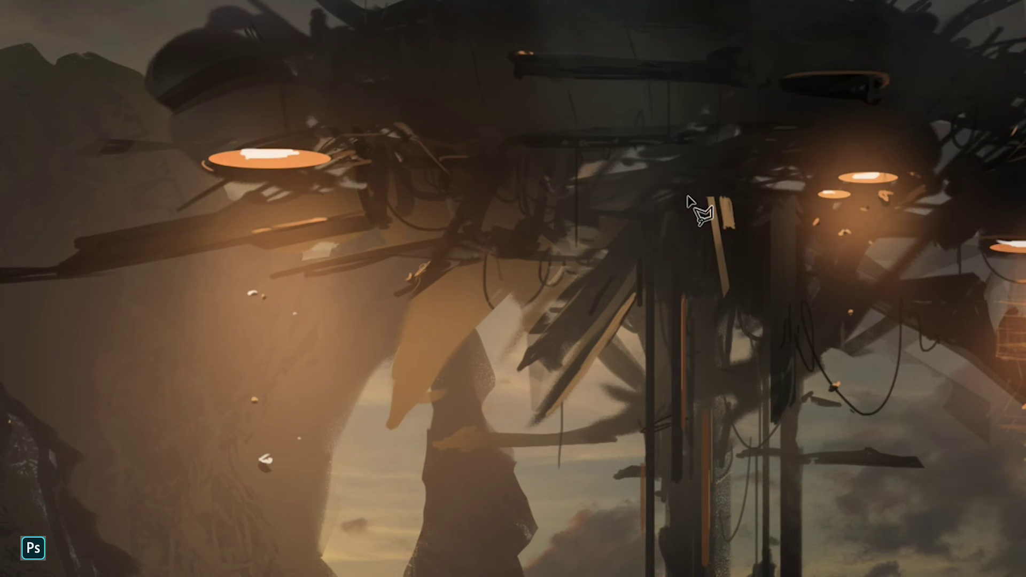
click(693, 195)
key(Escape)
- Lasso a plank shape on the ship and paint it with a sampled brown
click(732, 158)
click(752, 242)
click(733, 158)
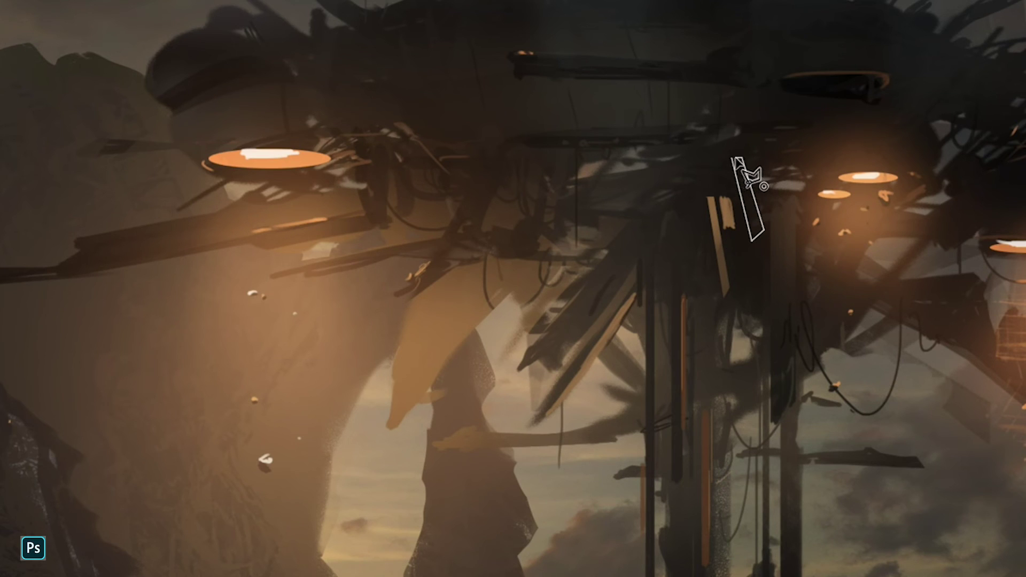
alt+click(791, 218)
mouse_move(791, 218)
mouse_down()
mouse_move(733, 165)
mouse_move(785, 243)
mouse_up()
key(ctrl+d)
key(l)
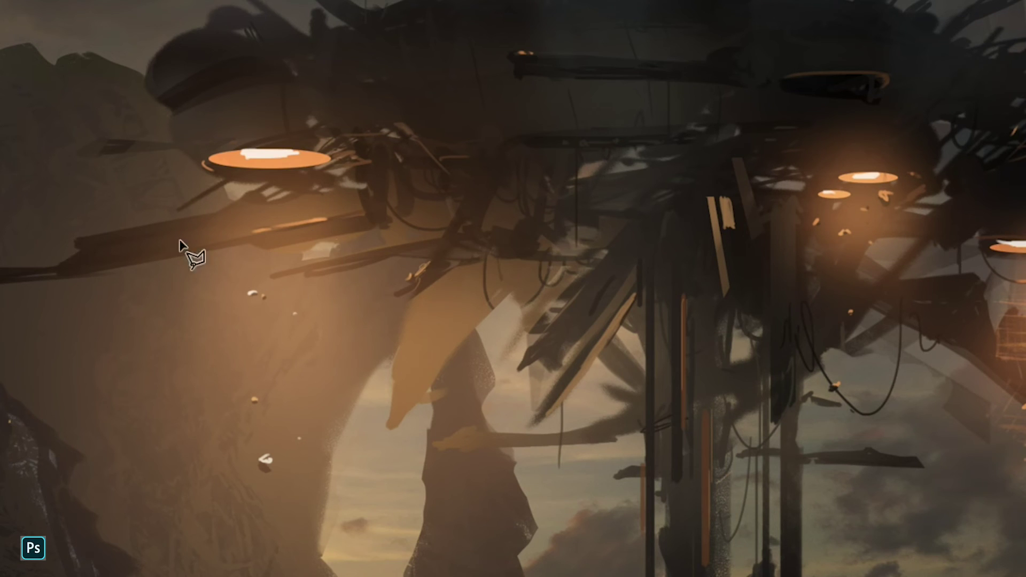
- Paint a dark tapered vertical strut under the ship
drag(564, 165, 567, 167)
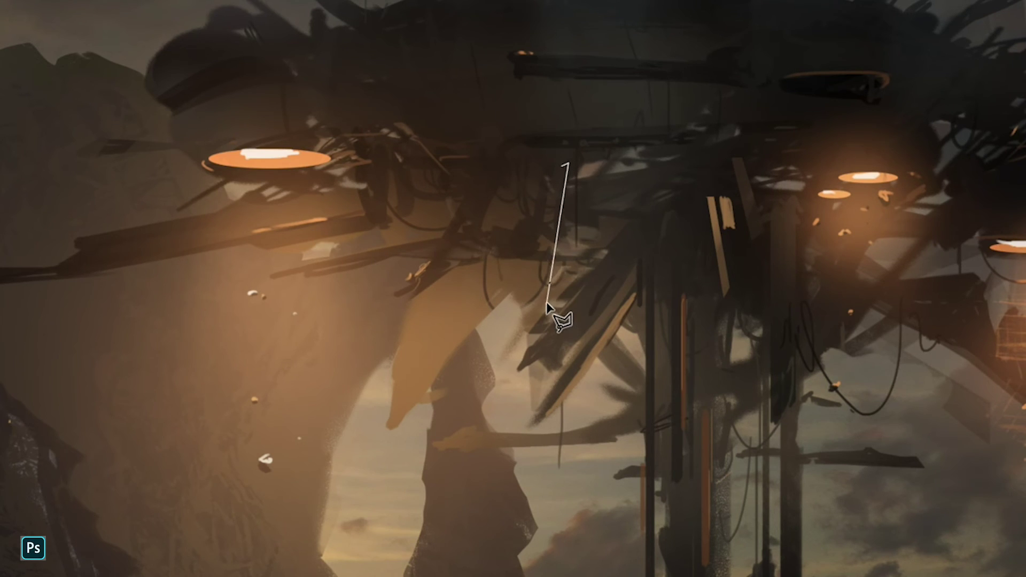
key(ctrl+d)
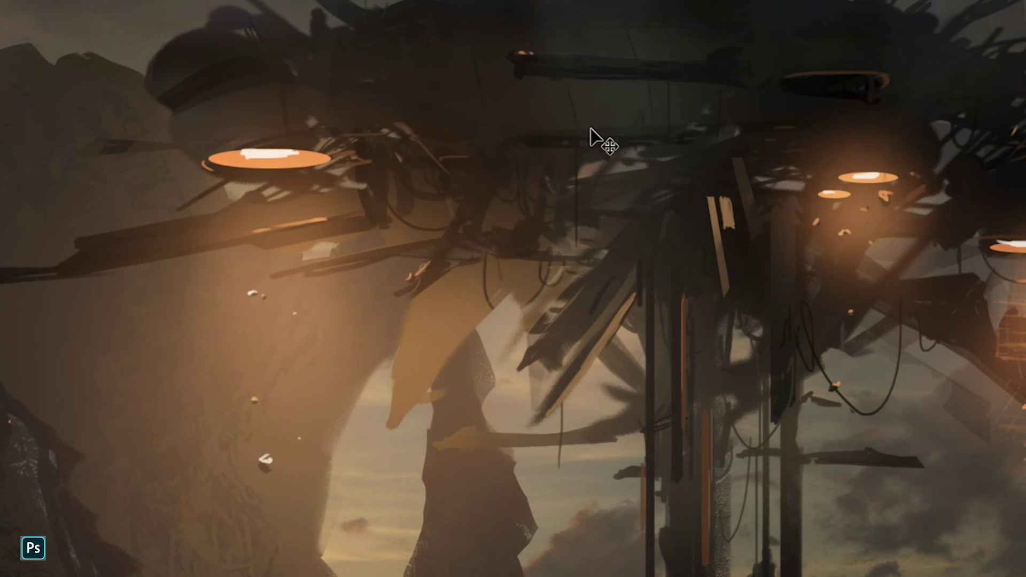
key(b)
drag(561, 163, 549, 293)
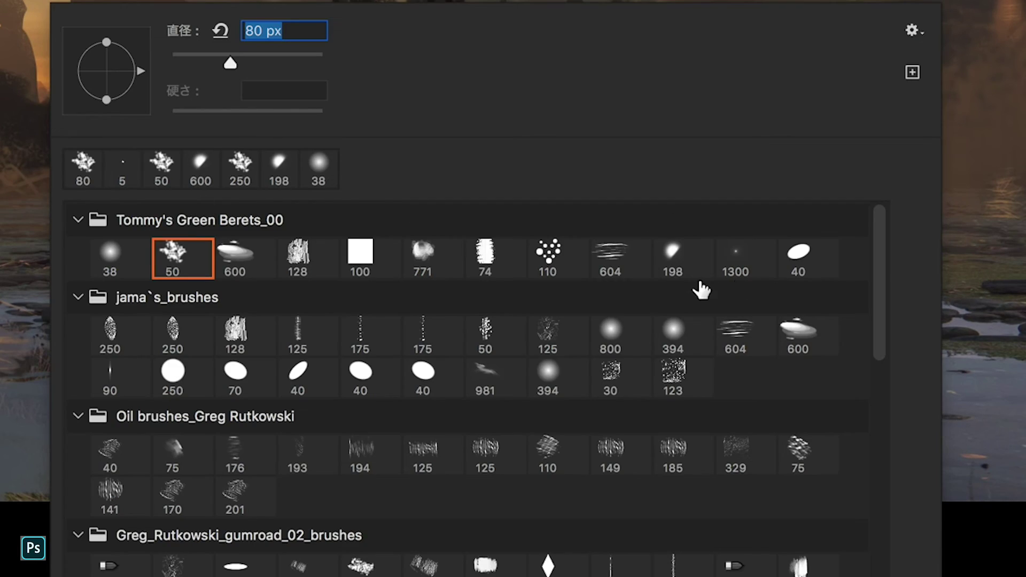
- With the 198 px soft brush, paint five light vertical reflection streaks on the water below the ships
click(673, 253)
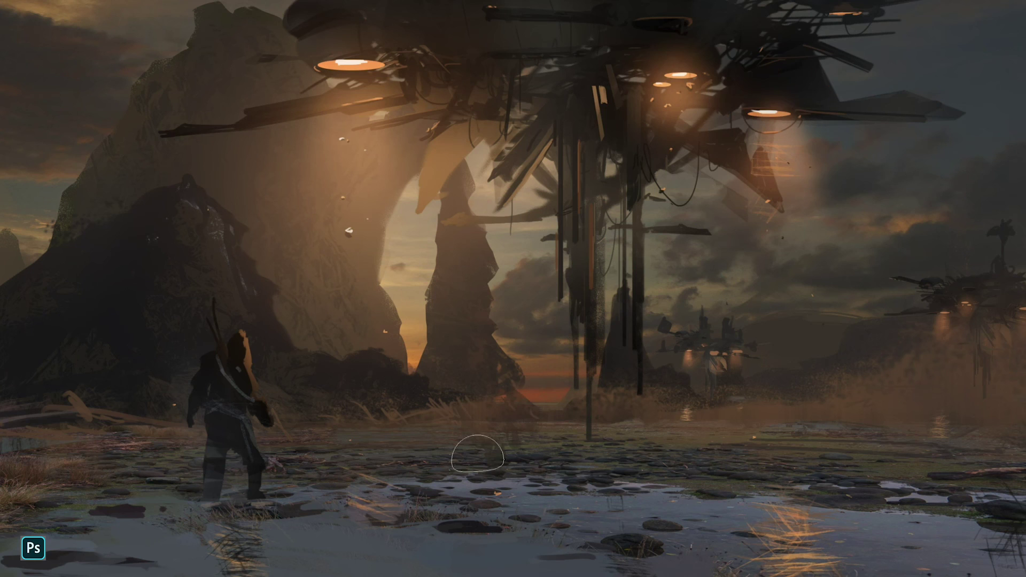
drag(357, 513, 357, 575)
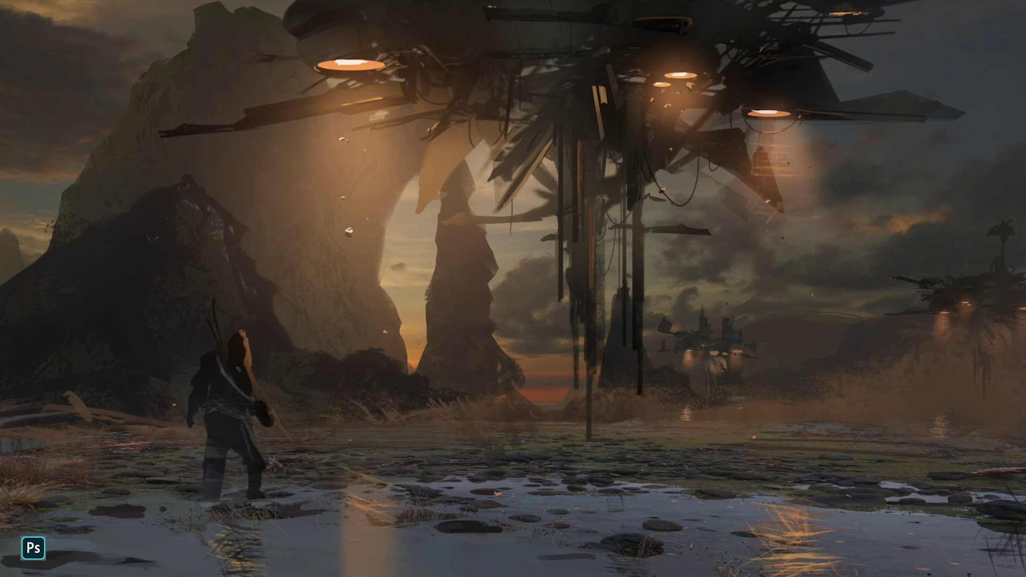
drag(705, 511, 703, 465)
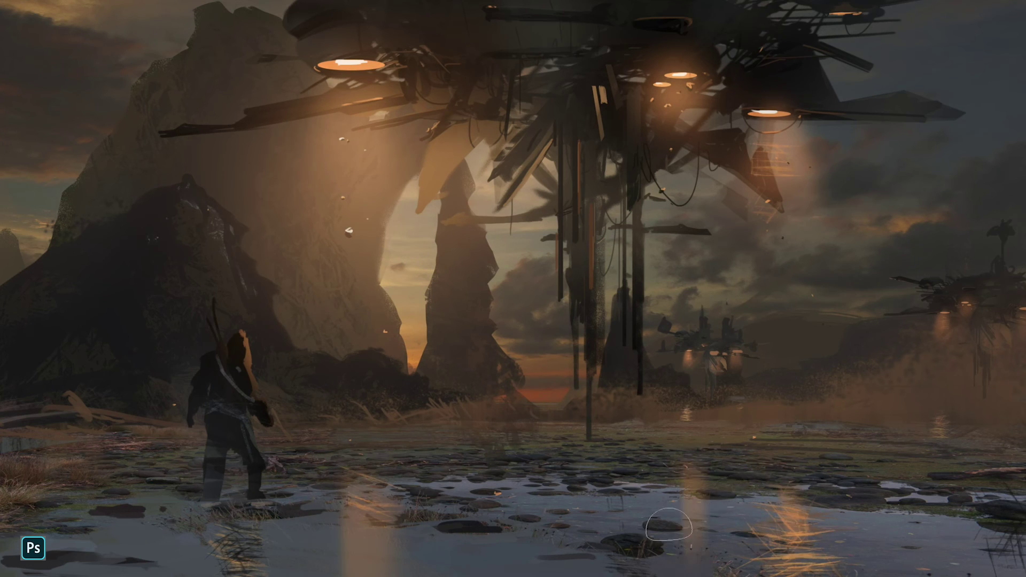
drag(954, 465, 954, 545)
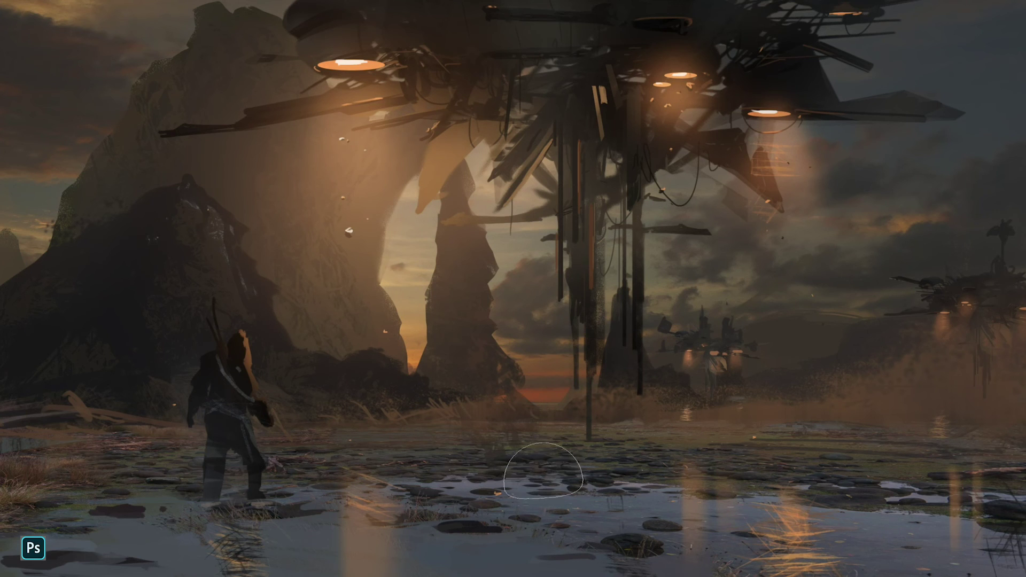
drag(541, 490, 537, 453)
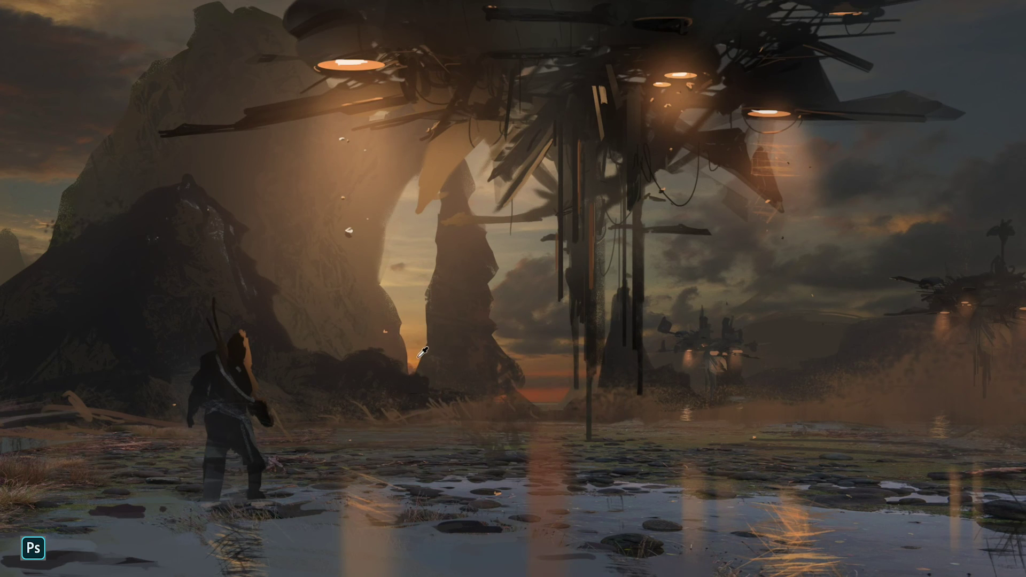
drag(412, 443, 414, 574)
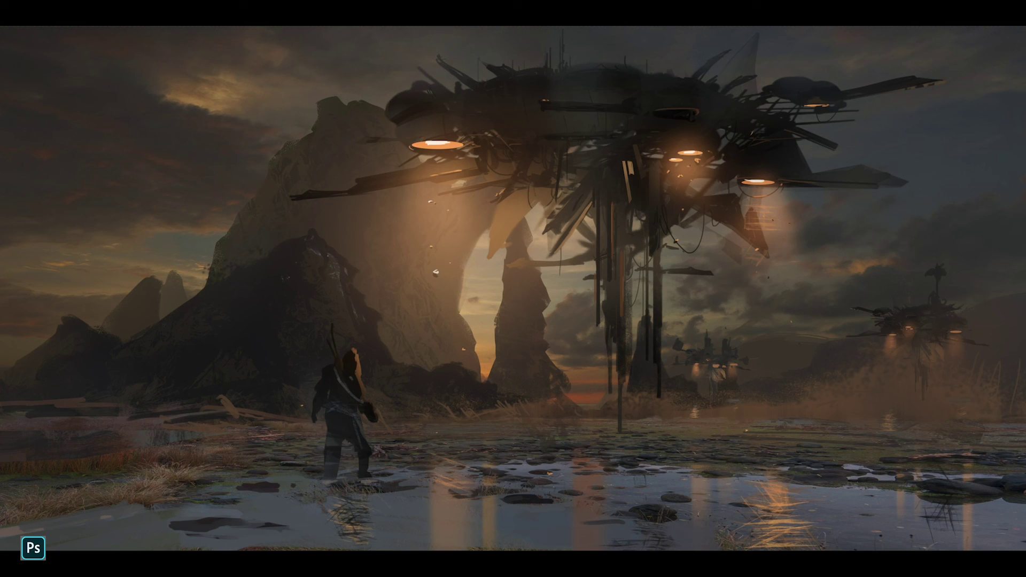
right_click(585, 437)
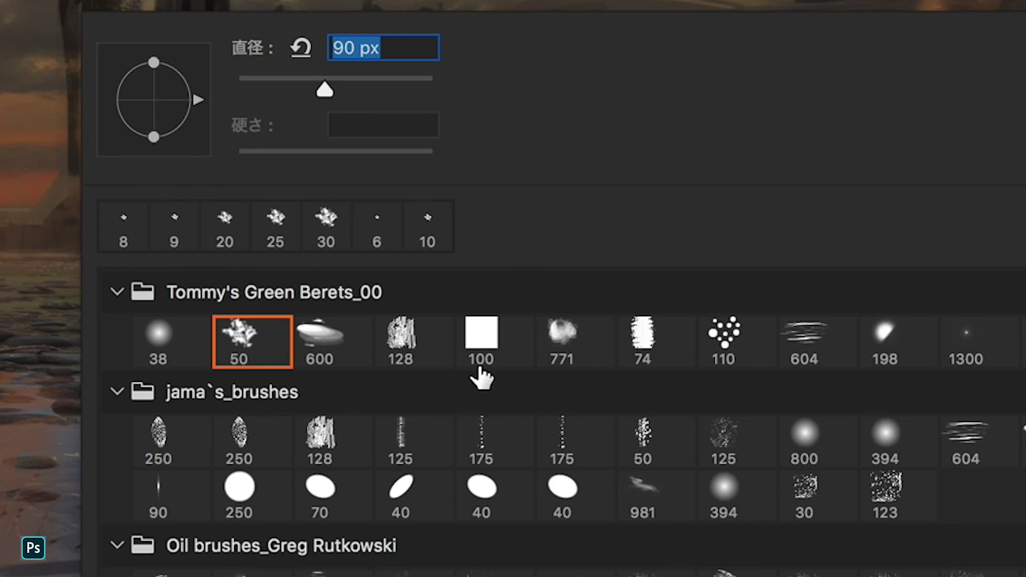
click(903, 337)
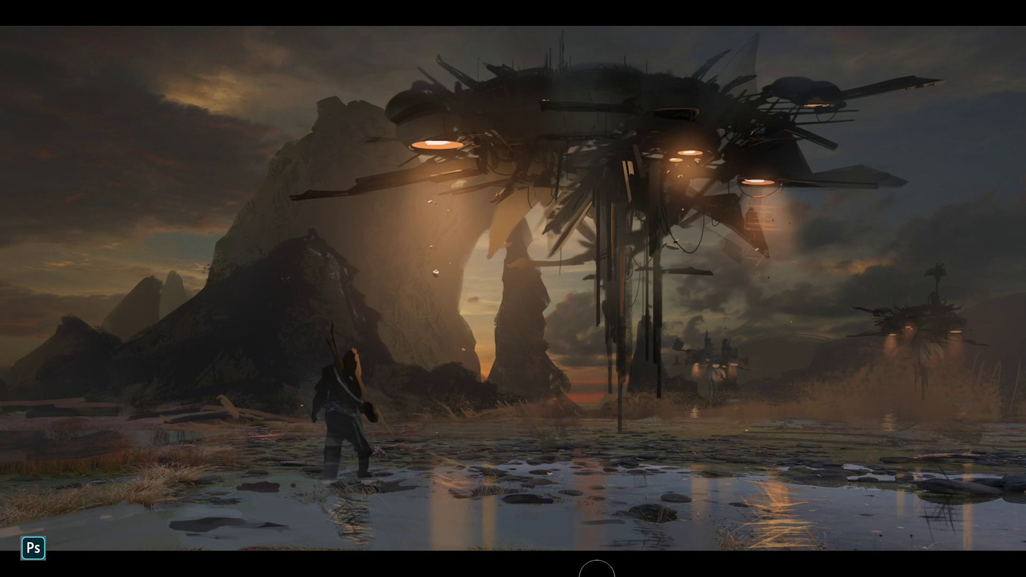